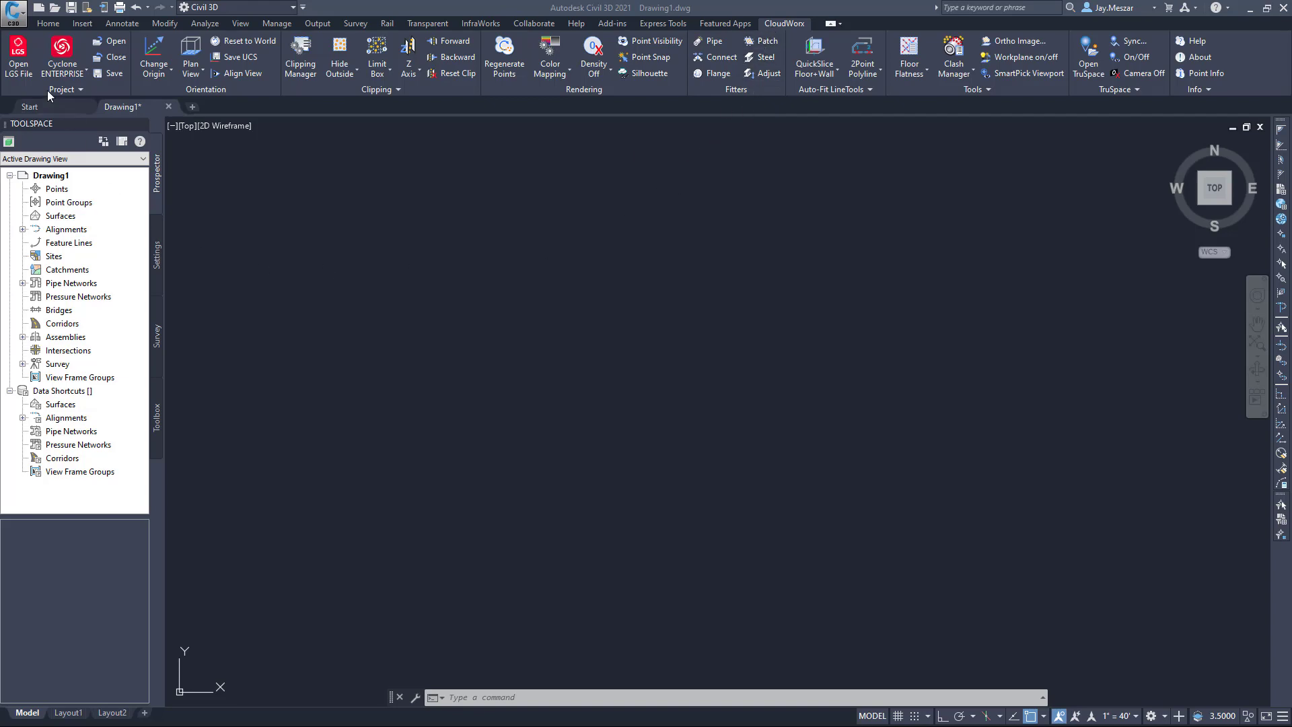
Open the Basement 2.lgs point cloud using the World (Identity) coordinate system
{"action": "left_click", "coordinate": [18, 67]}
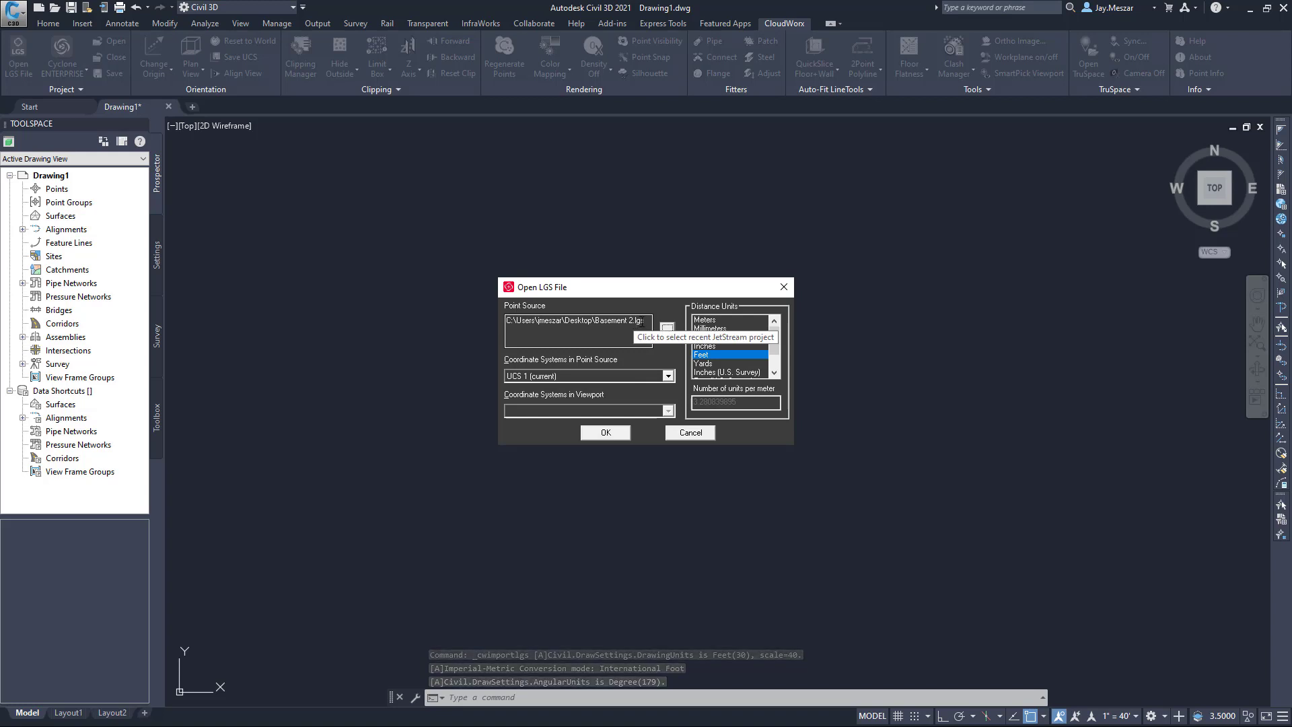
{"action": "left_click", "coordinate": [603, 377]}
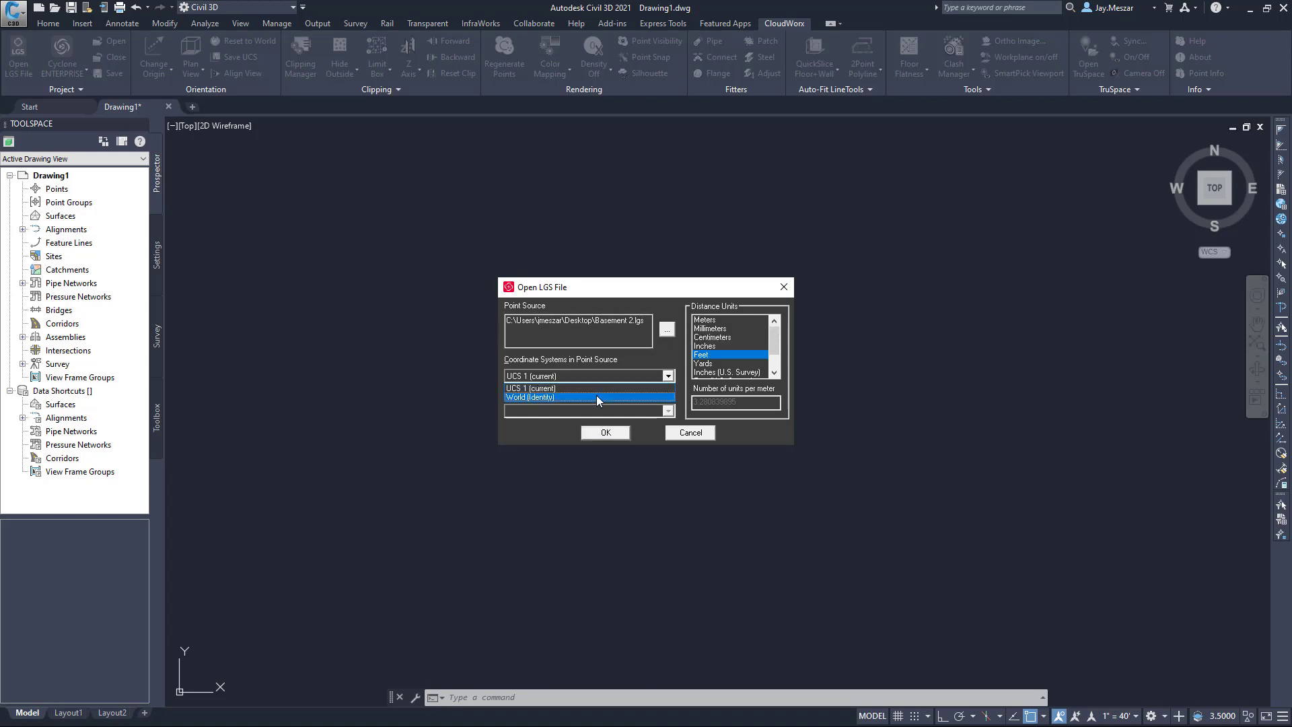
{"action": "left_click", "coordinate": [596, 396]}
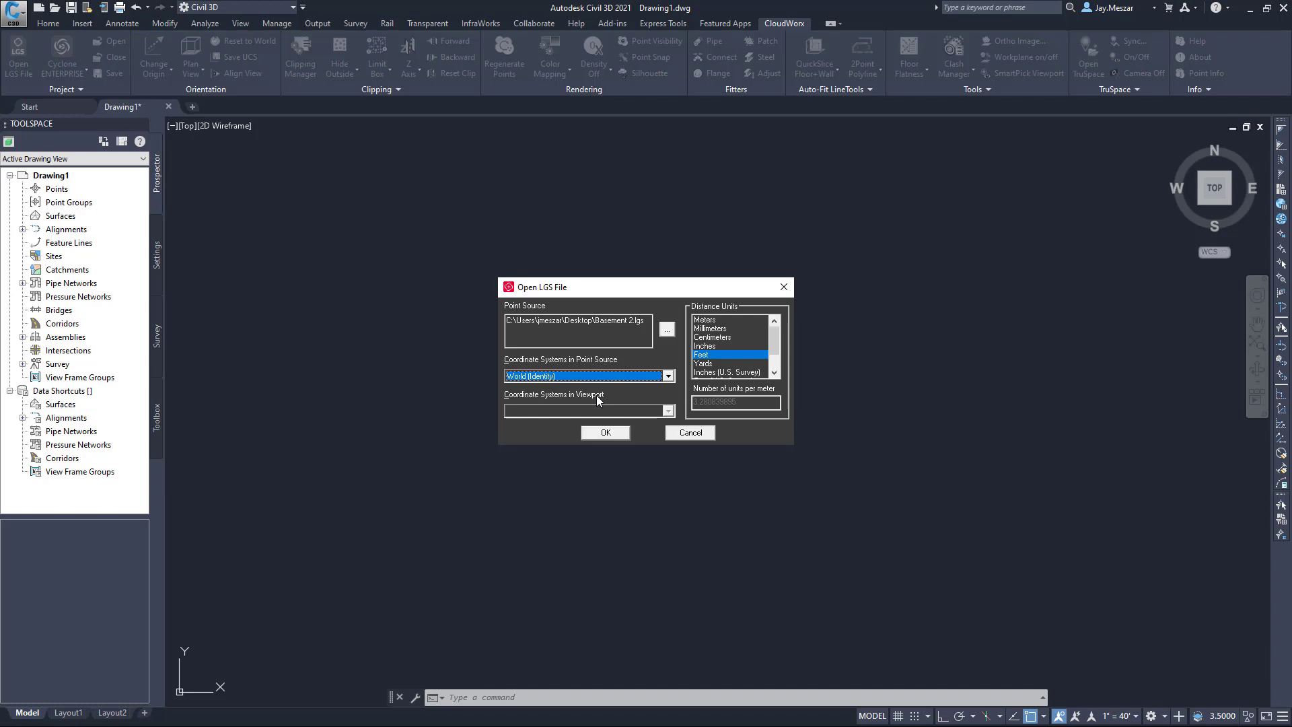
{"action": "left_click", "coordinate": [602, 432]}
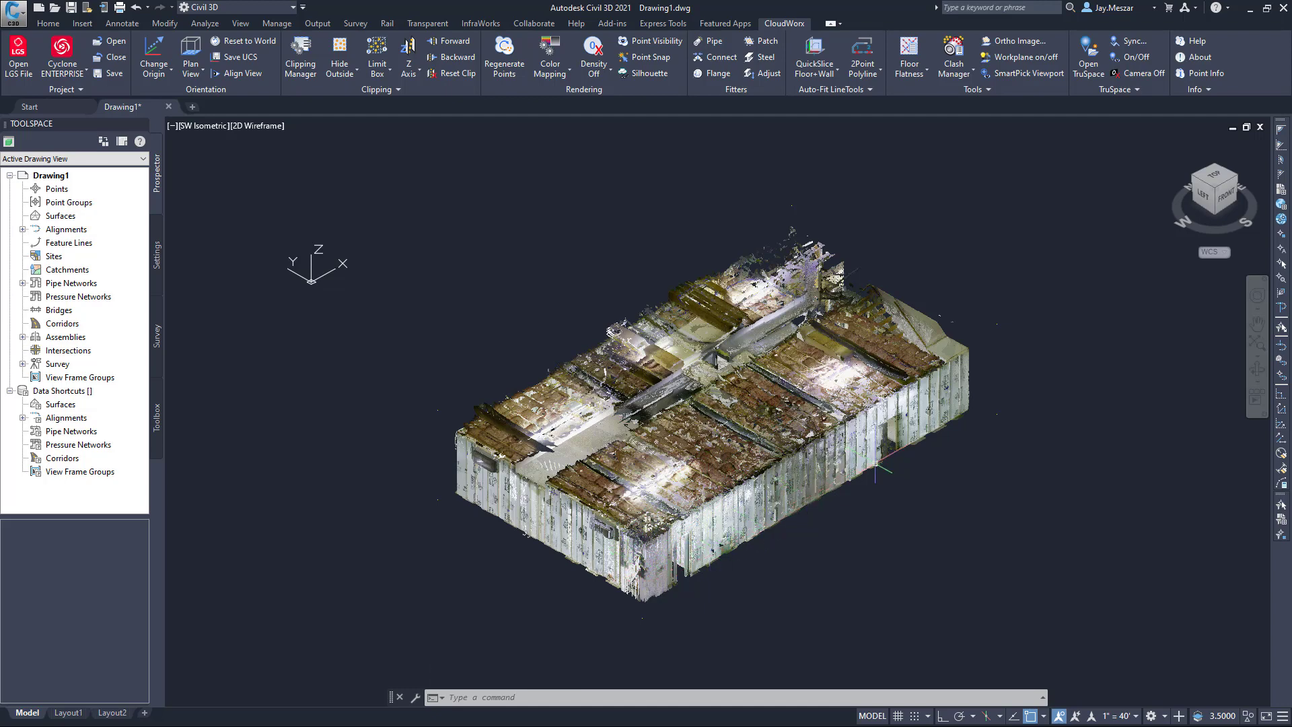
In the front view, slice the point cloud along the Z axis from just below to just above the floor
{"action": "left_click", "coordinate": [1219, 205]}
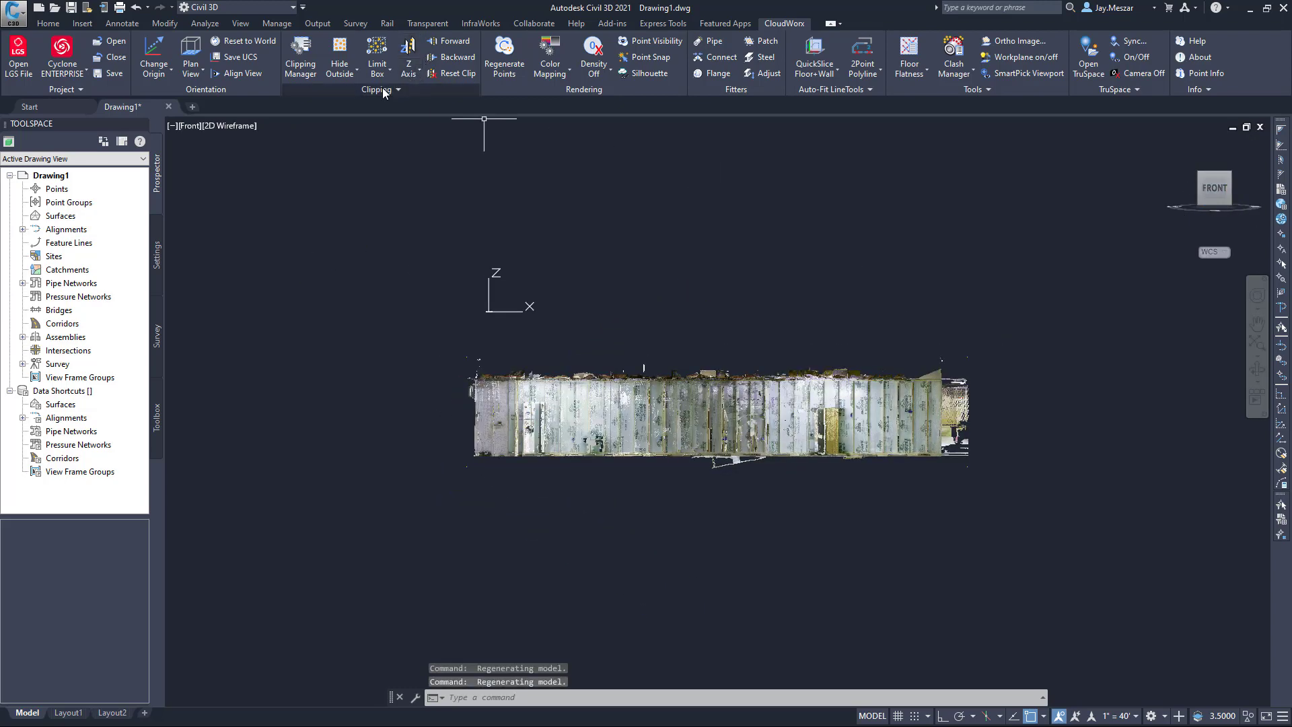
{"action": "left_click", "coordinate": [418, 71]}
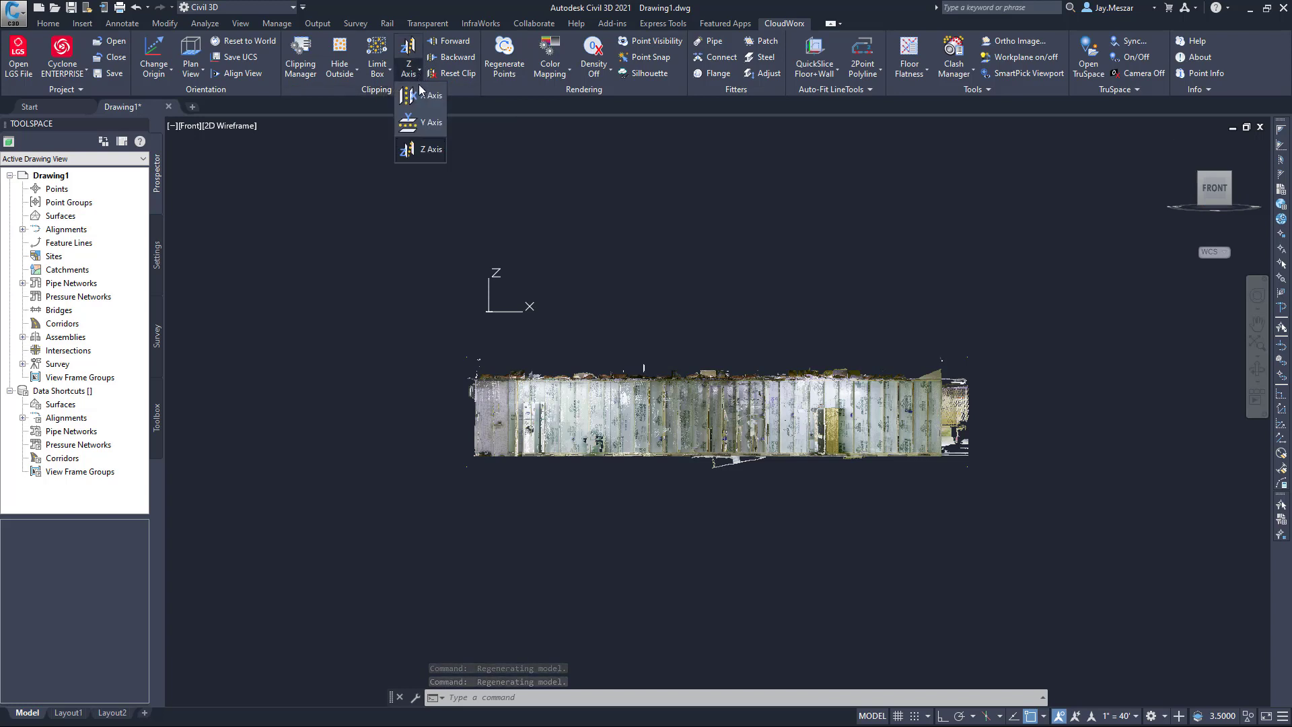
{"action": "left_click", "coordinate": [431, 147]}
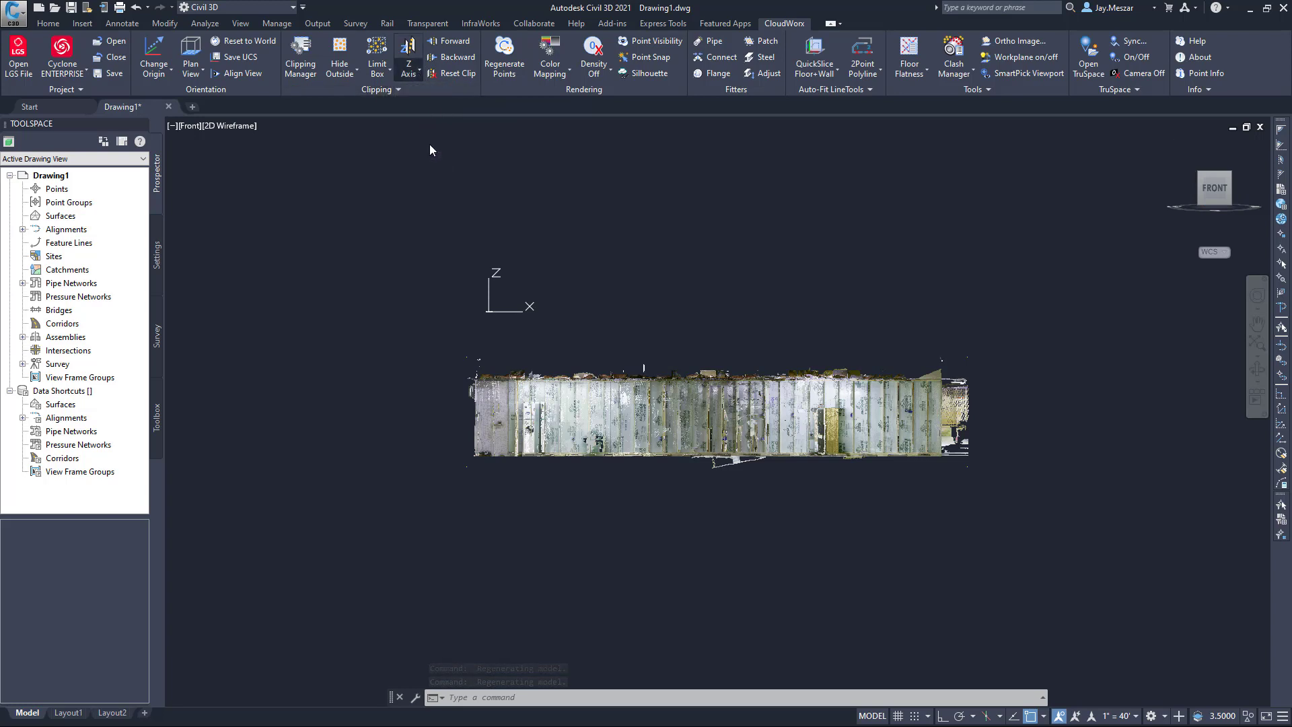
{"action": "left_click", "coordinate": [676, 461]}
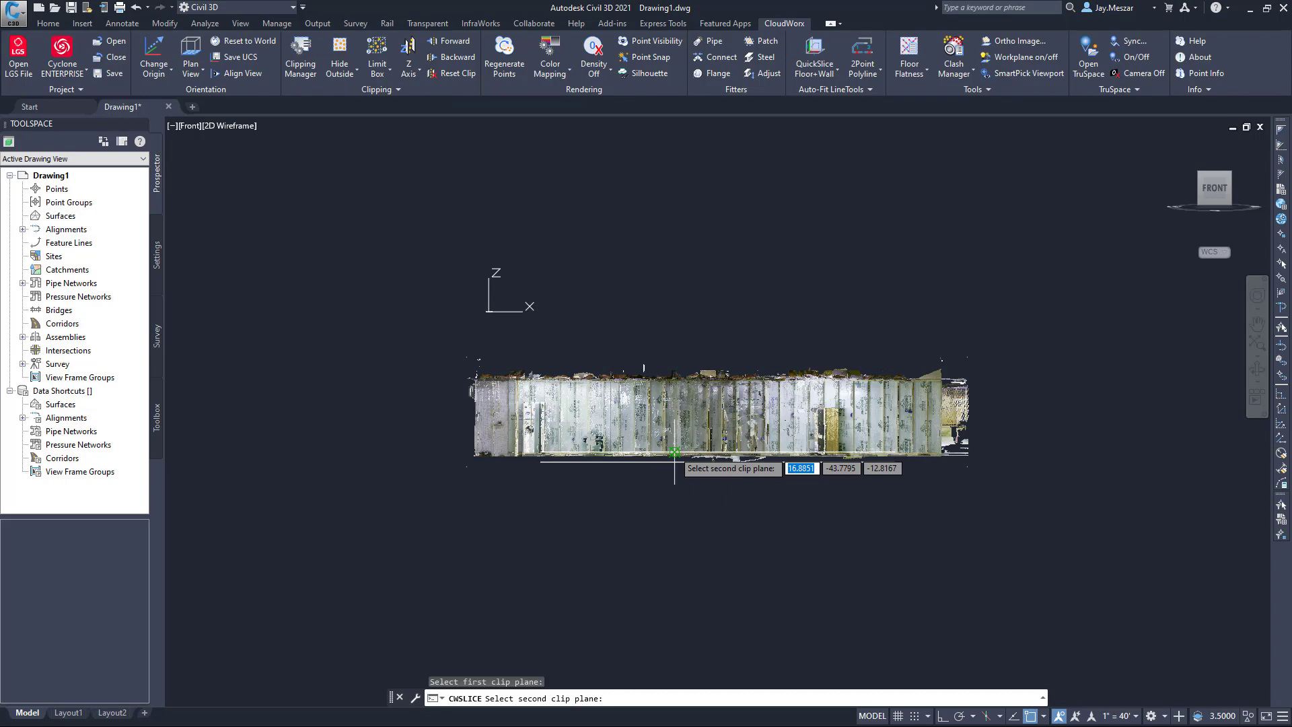
{"action": "left_click", "coordinate": [675, 452]}
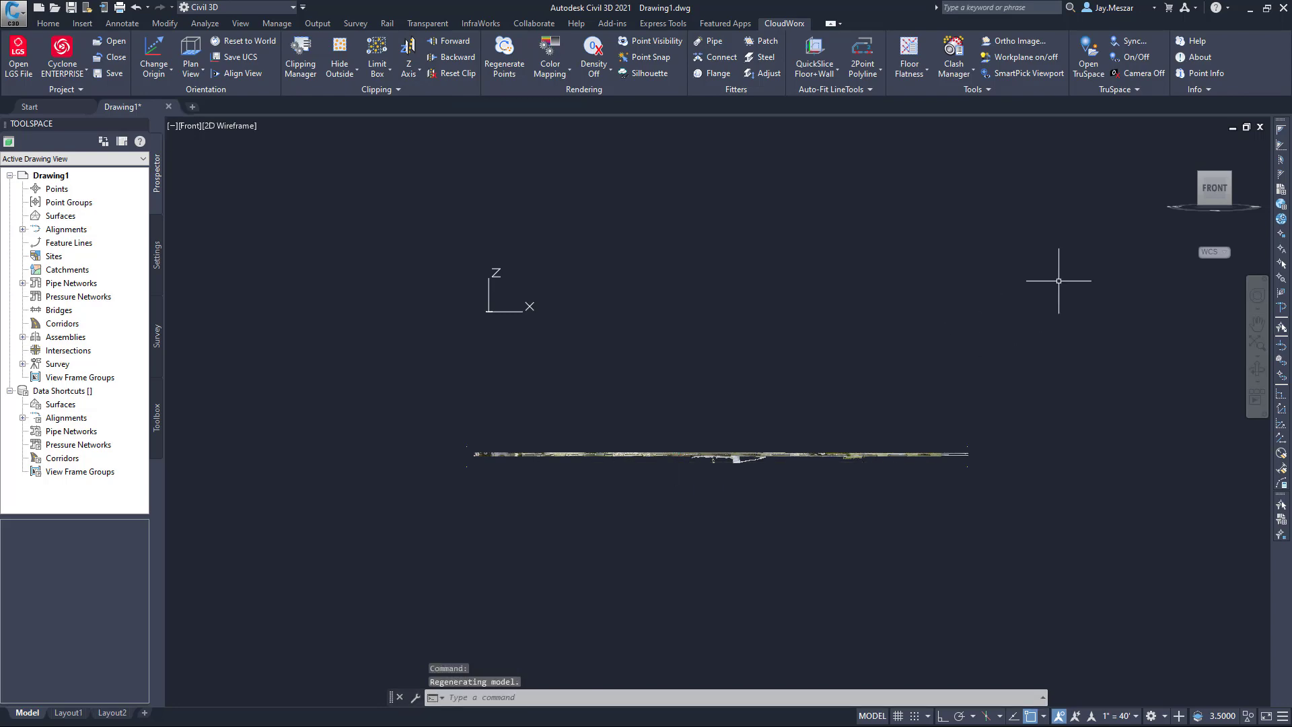
From the top view, set a new origin on the floor surface near the middle of the scan
{"action": "left_click", "coordinate": [1215, 165]}
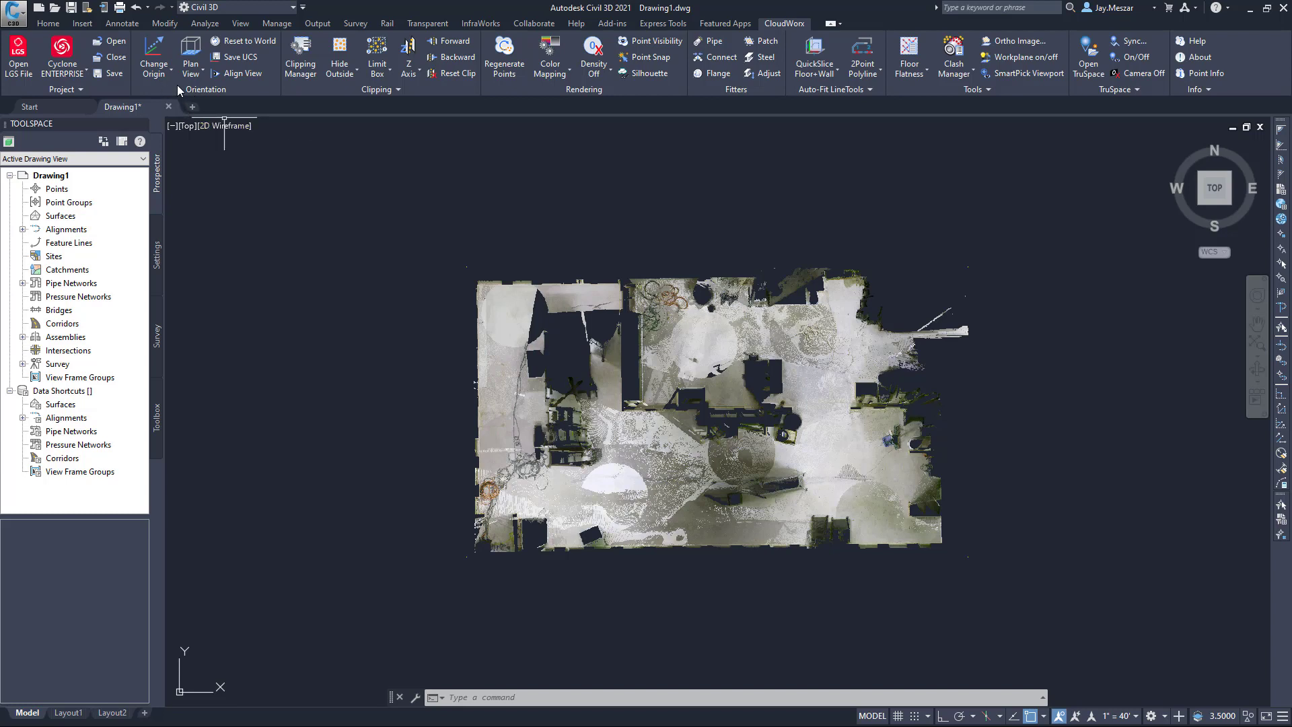
{"action": "left_click", "coordinate": [156, 72]}
{"action": "left_click", "coordinate": [172, 233]}
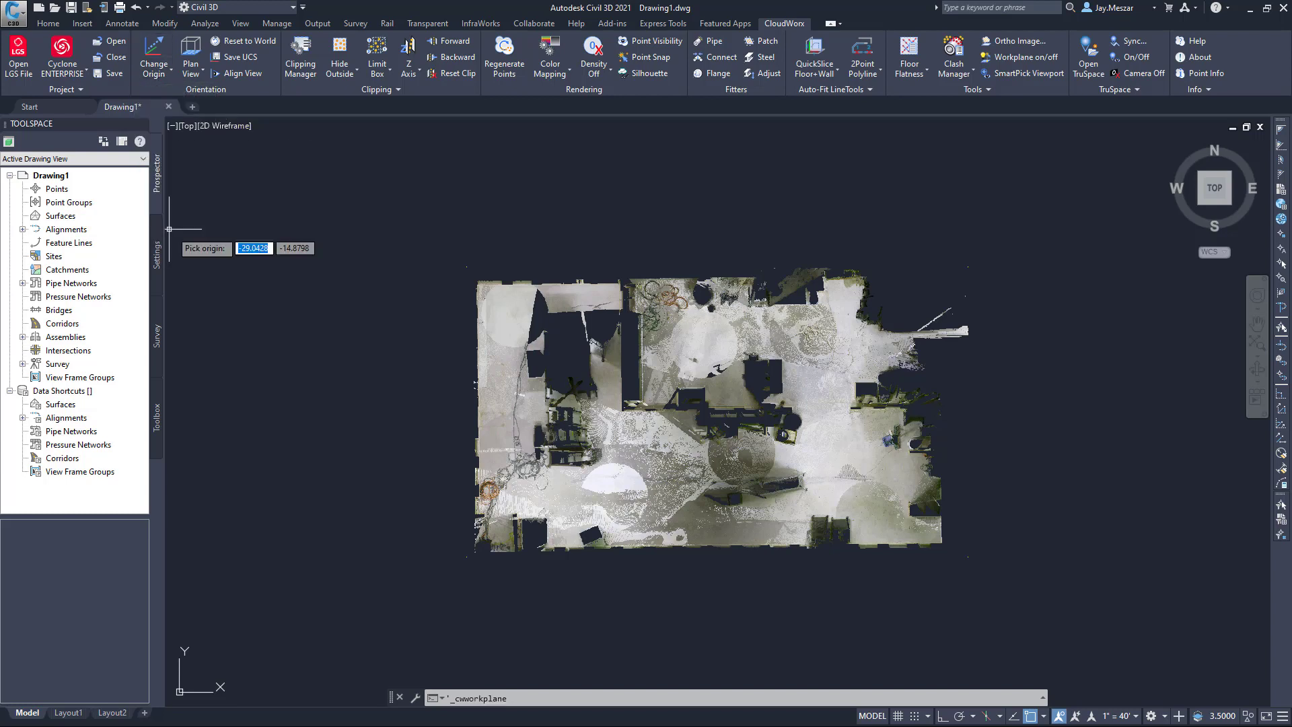
{"action": "left_click", "coordinate": [683, 463]}
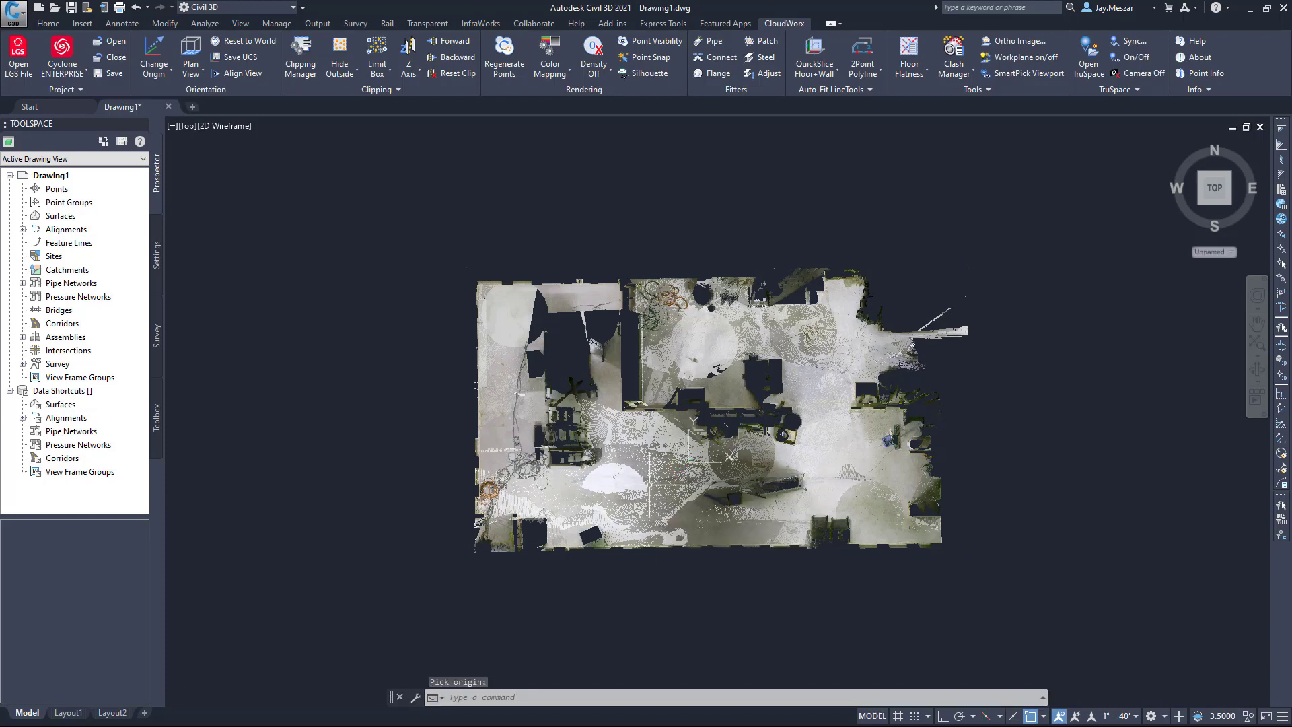
Apply Elevation Mapping to the point cloud colors with the Multi-Hue scheme and a delta of .001
{"action": "left_click", "coordinate": [556, 78]}
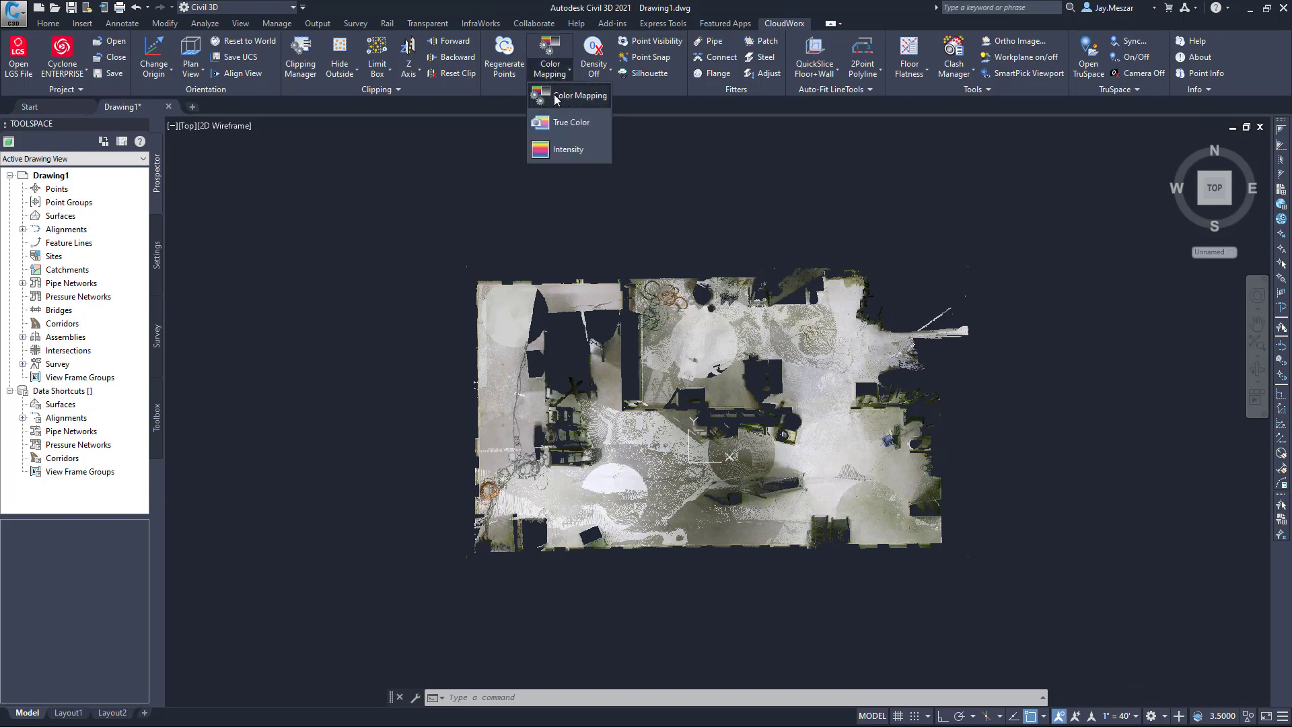
{"action": "left_click", "coordinate": [554, 94]}
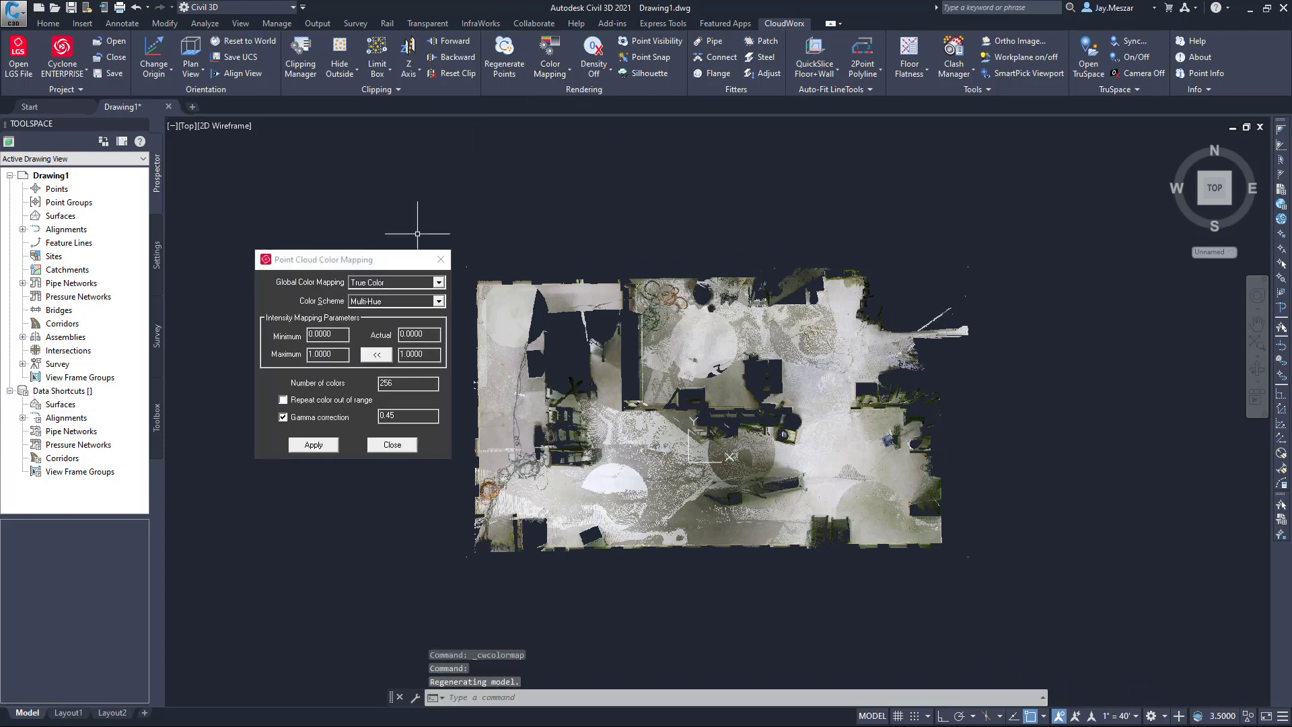
{"action": "left_click", "coordinate": [377, 284]}
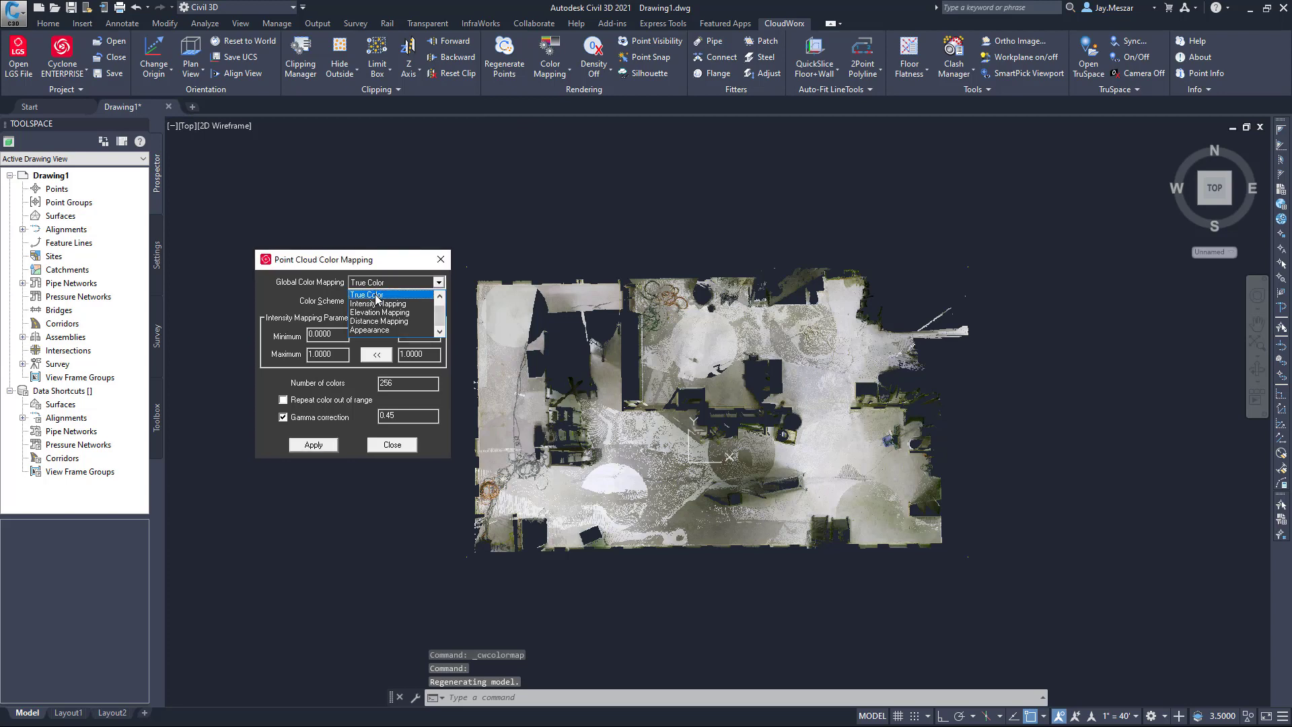
{"action": "left_click", "coordinate": [377, 313]}
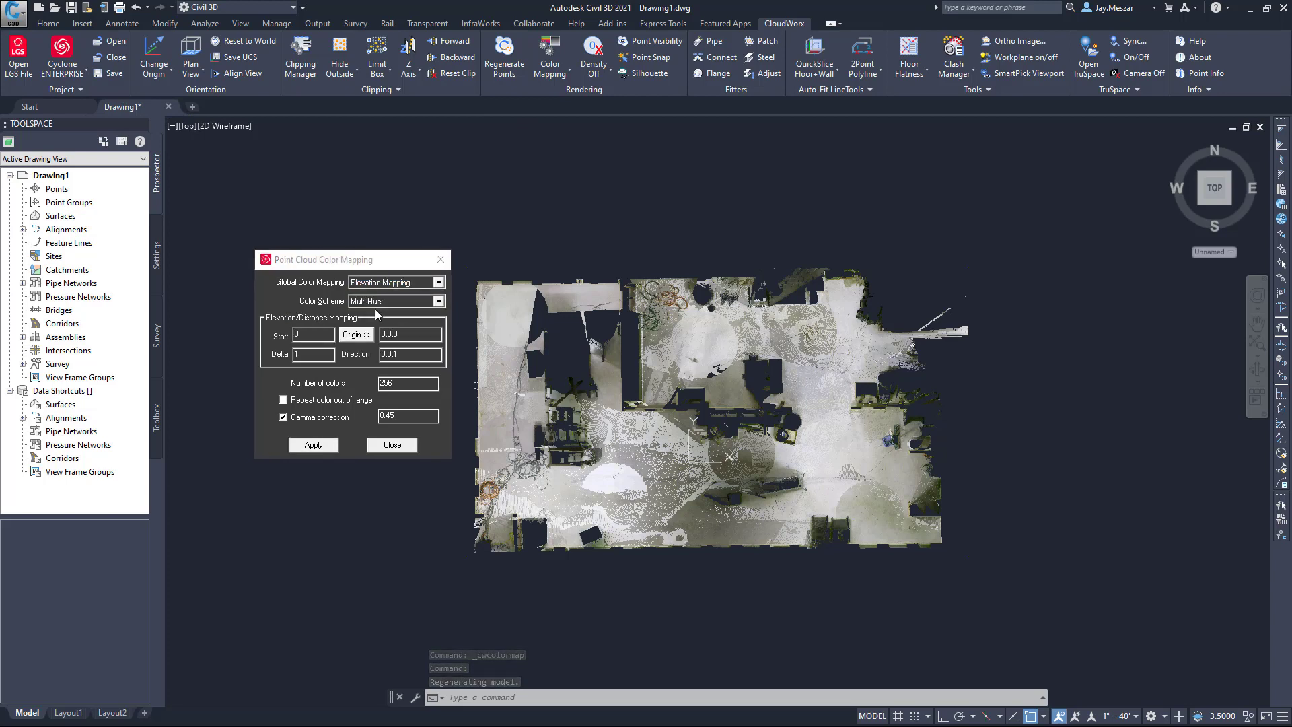
{"action": "double_click", "coordinate": [303, 355]}
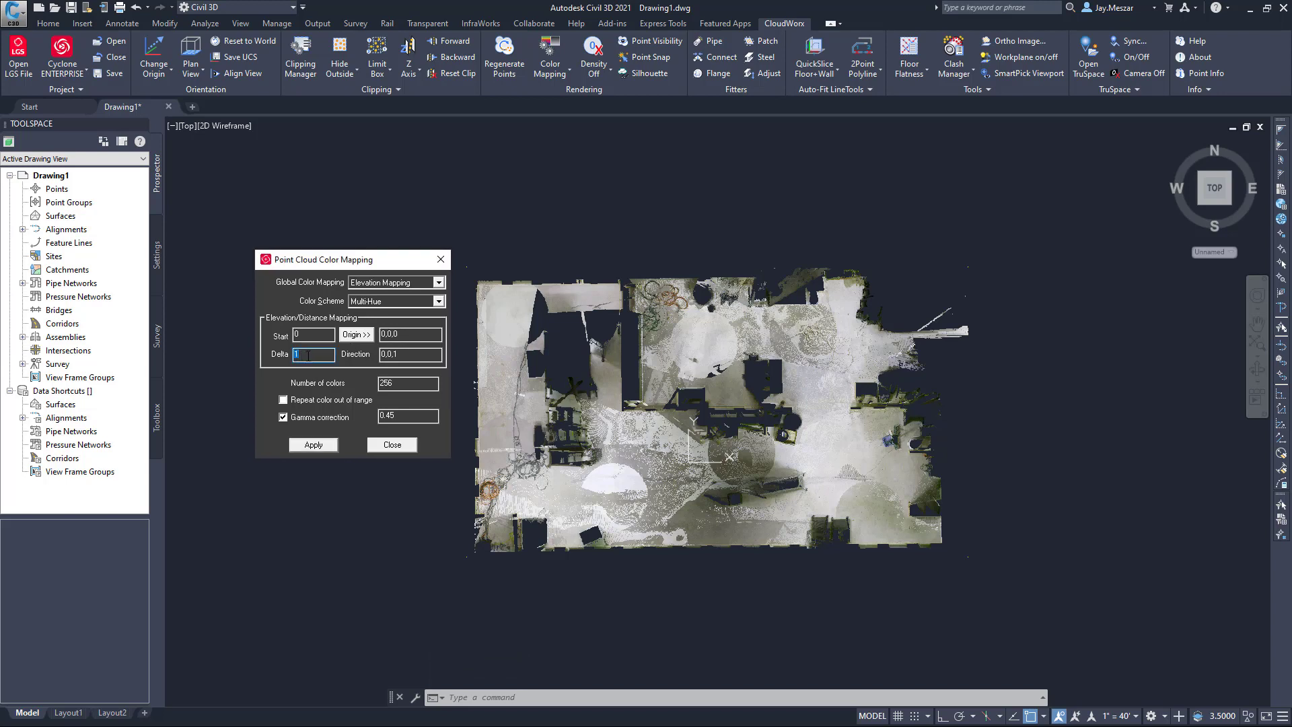
{"action": "type", "text": ".001"}
{"action": "left_click", "coordinate": [396, 357]}
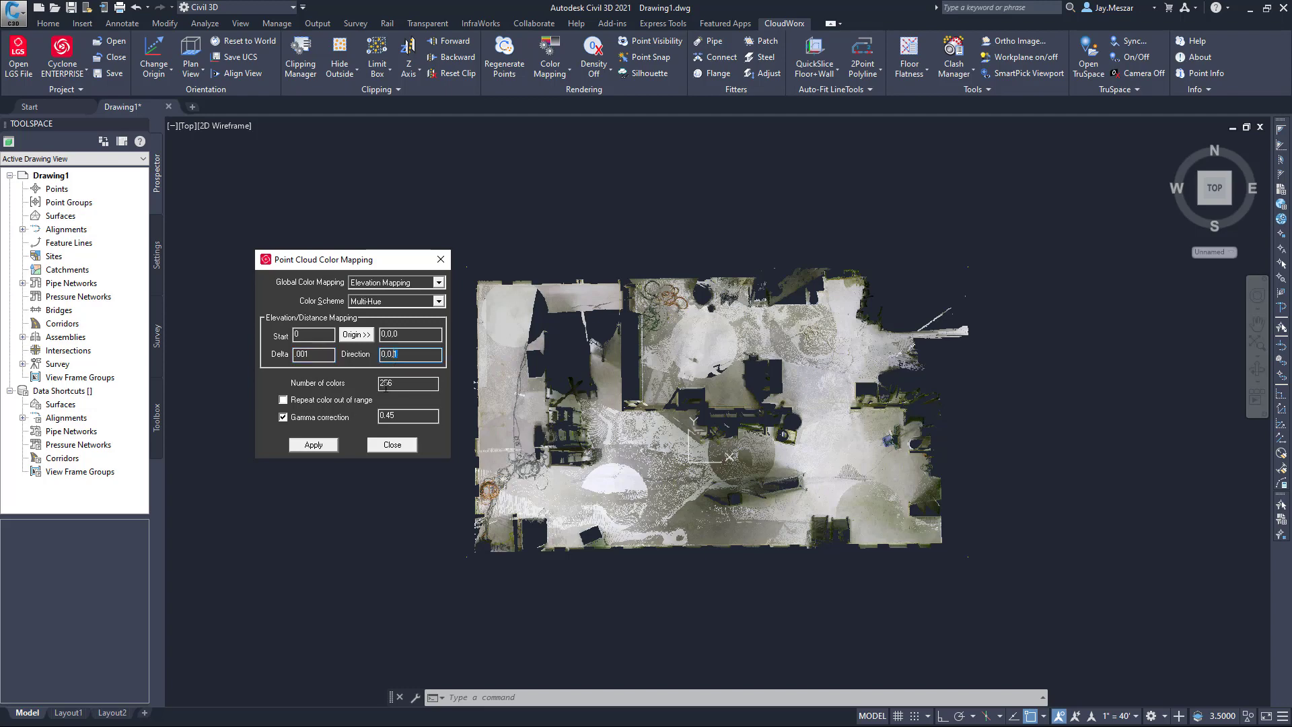
{"action": "left_click", "coordinate": [332, 441]}
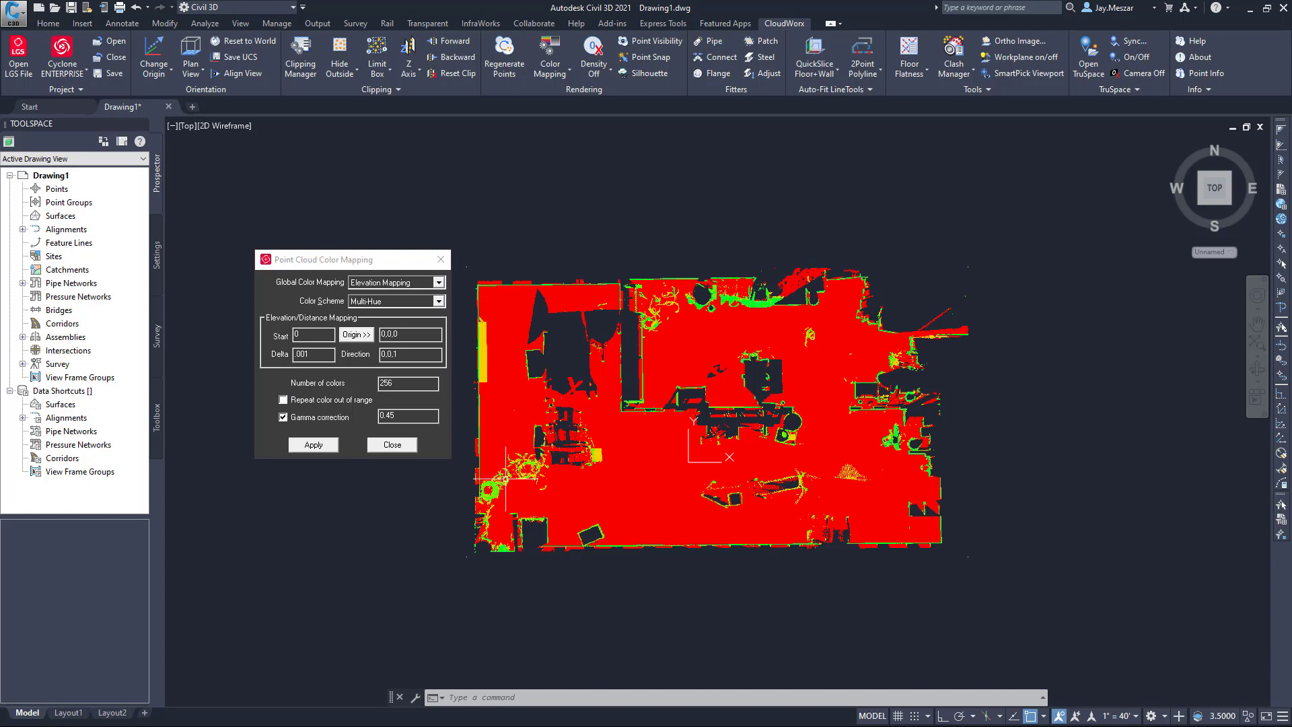
{"action": "left_click", "coordinate": [388, 446]}
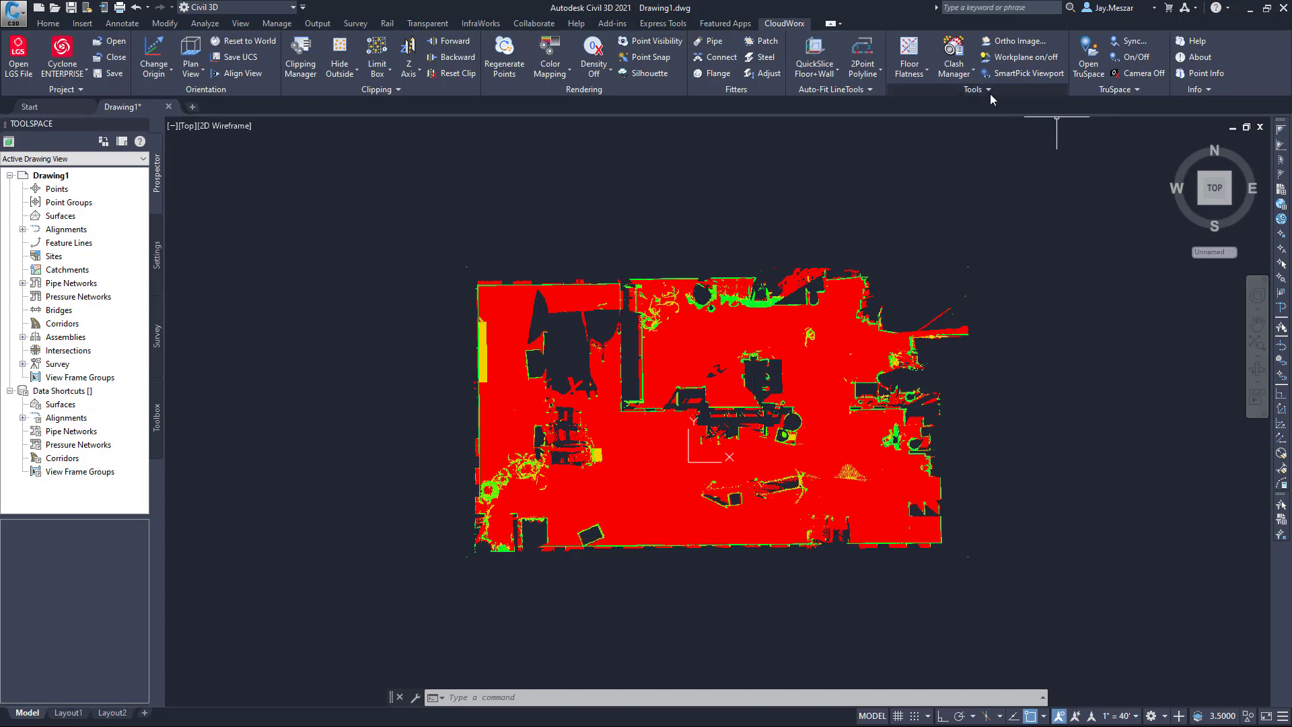
Start a Floor Flatness analysis and define a rectangular test area covering the southern half of the floor
{"action": "left_click", "coordinate": [915, 76]}
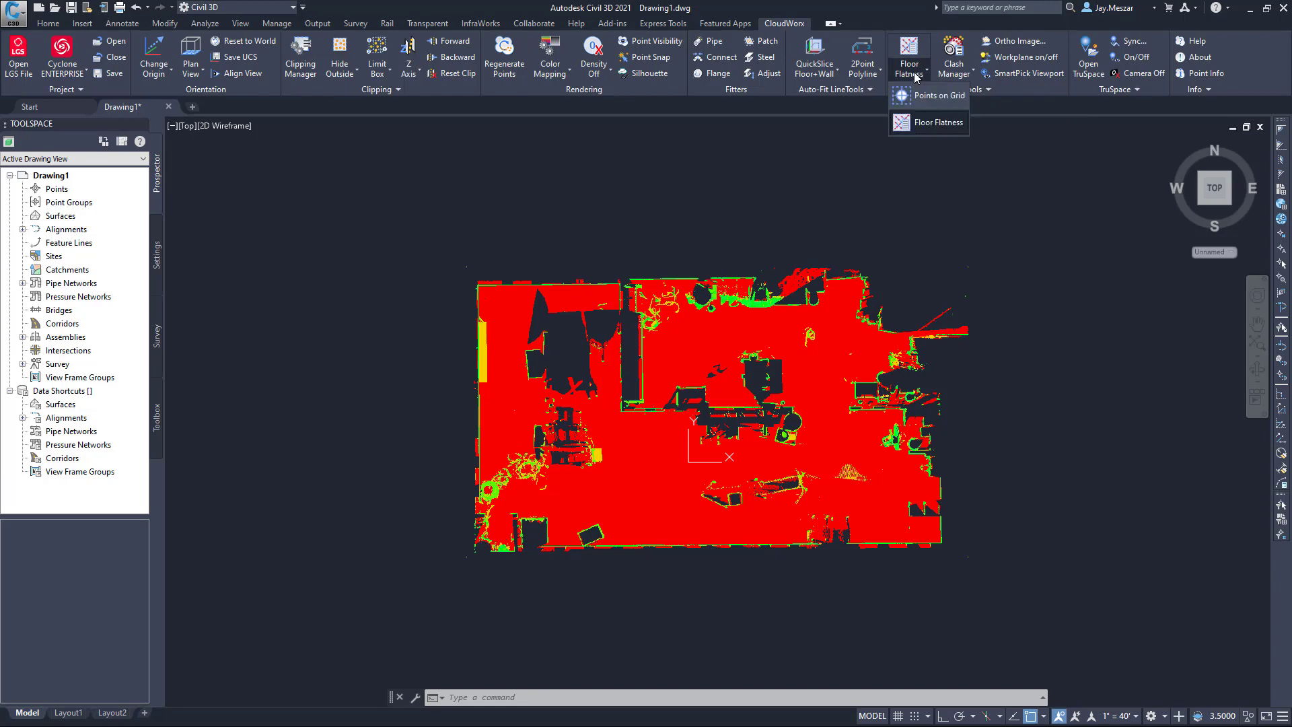
{"action": "left_click", "coordinate": [924, 123]}
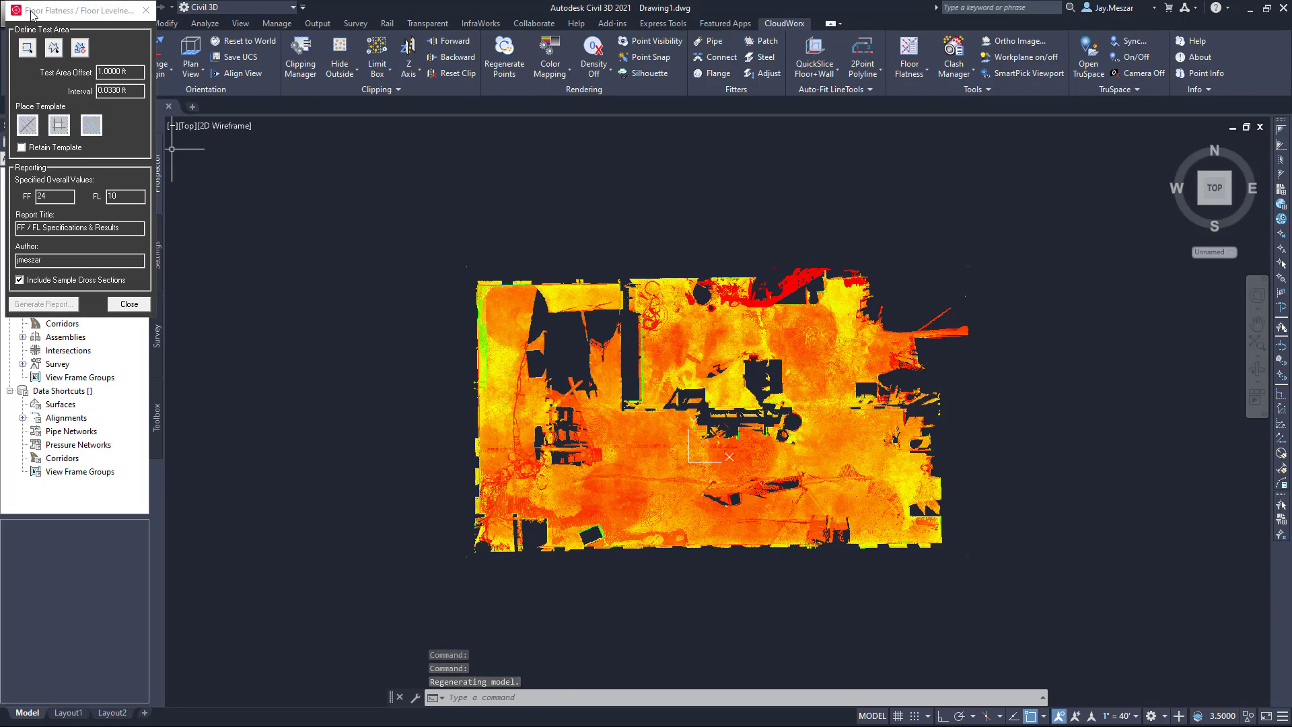
{"action": "left_click_drag", "start_coordinate": [33, 10], "coordinate": [330, 137]}
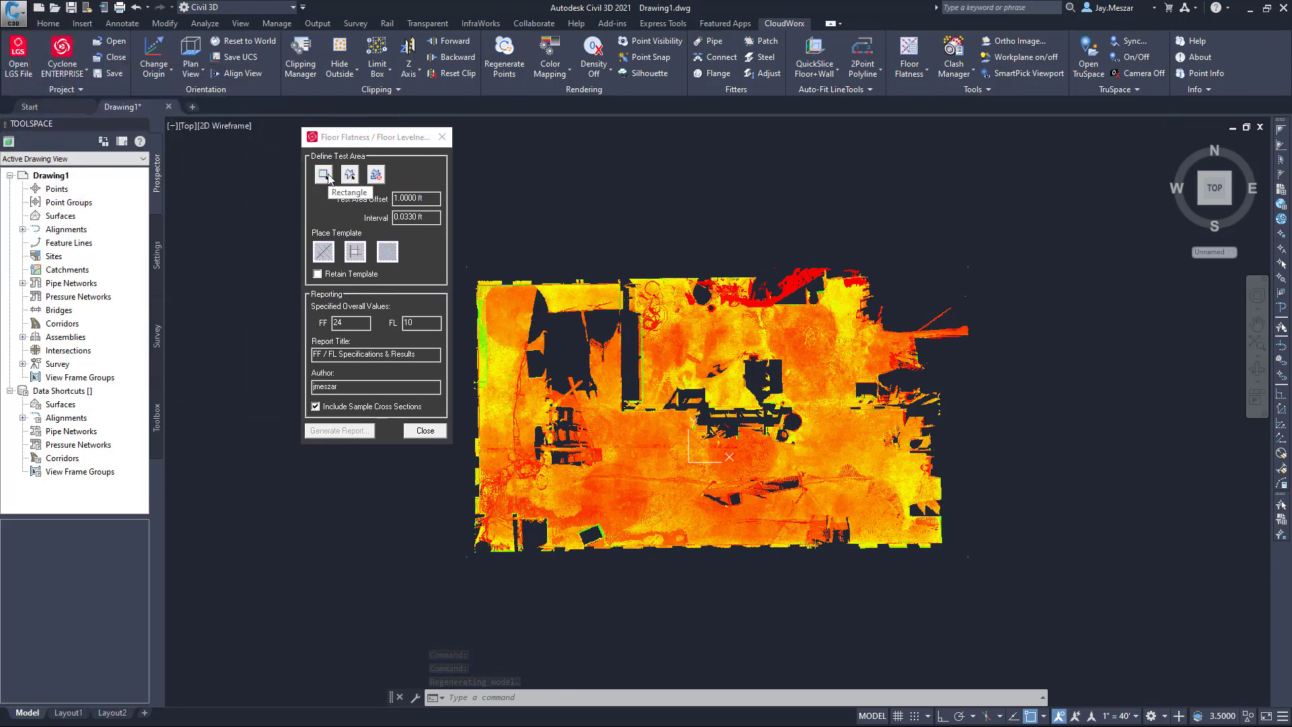
{"action": "left_click", "coordinate": [325, 174]}
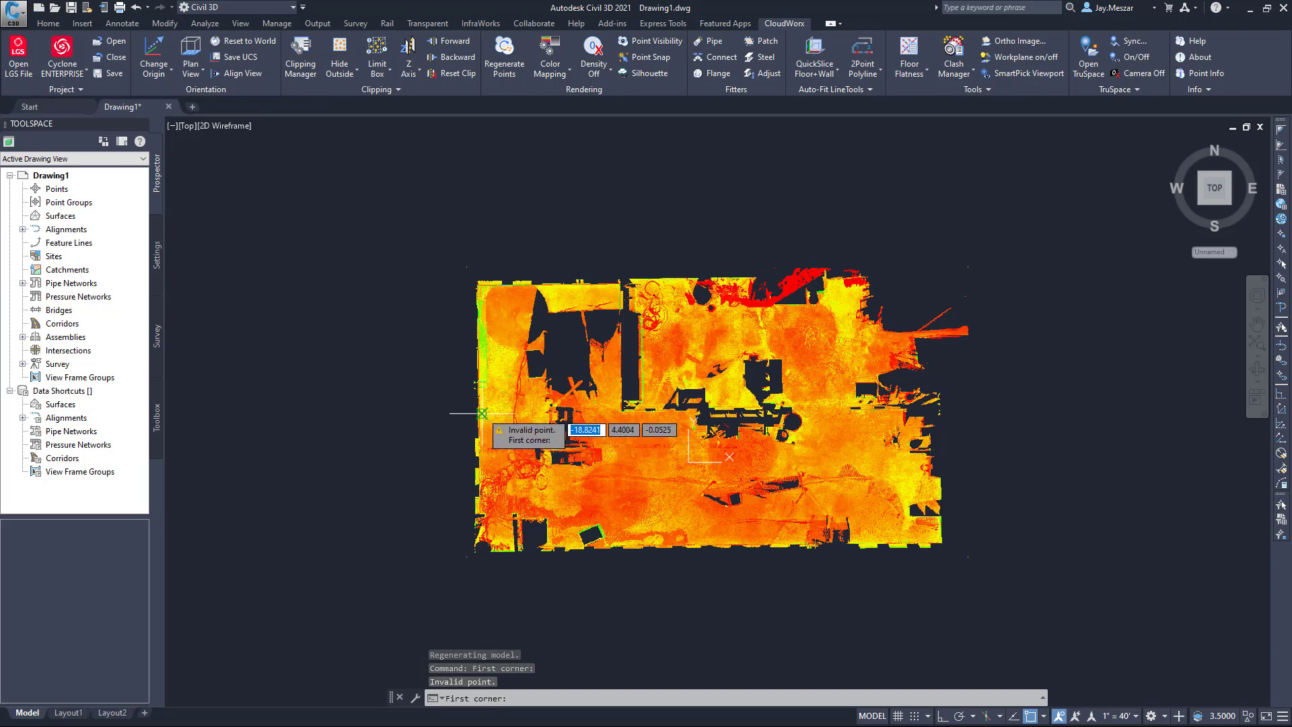
{"action": "left_click", "coordinate": [483, 416]}
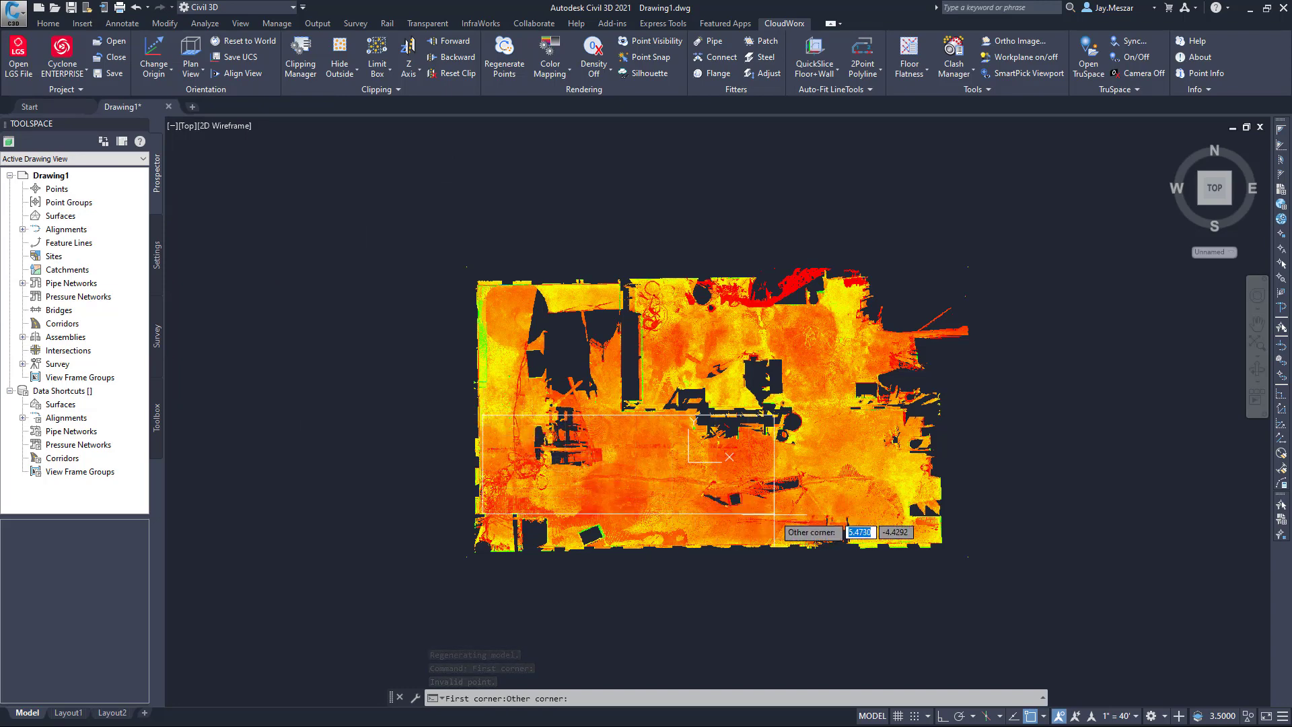
{"action": "left_click", "coordinate": [941, 538]}
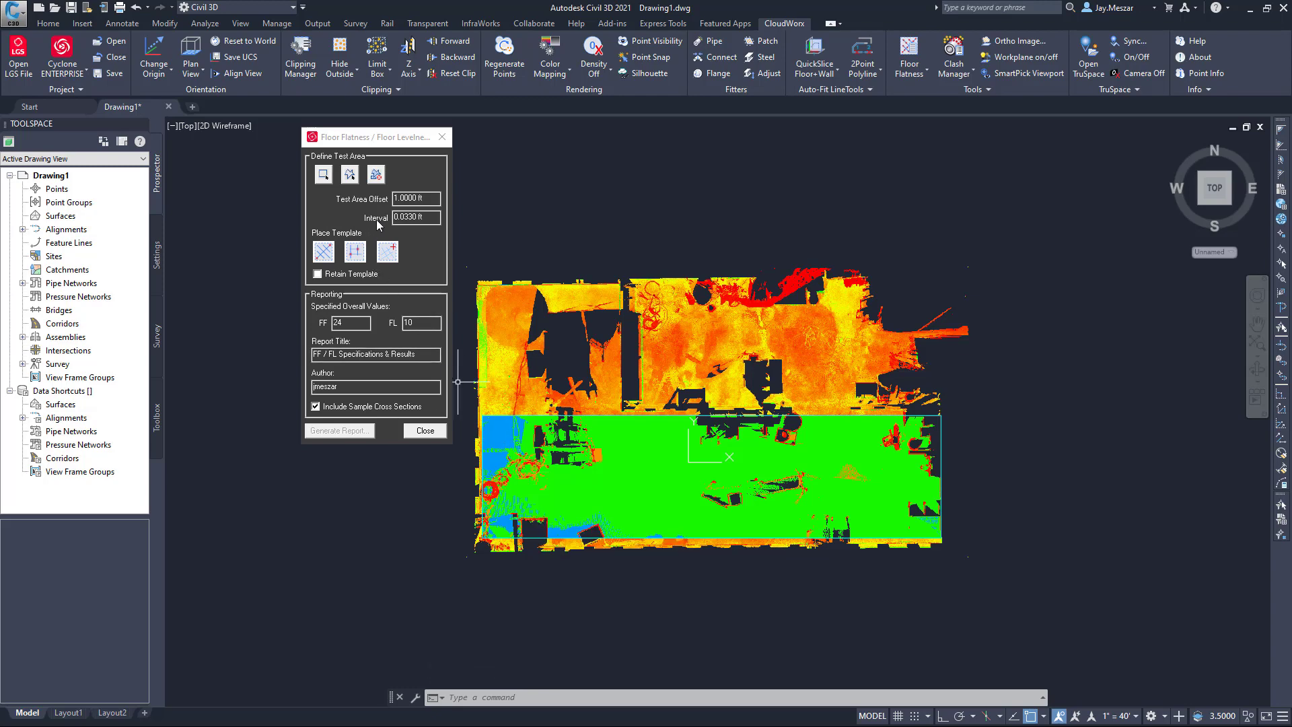
Place the first sampling template lengthwise through the middle of the test area, from its west edge to its east edge
{"action": "left_click", "coordinate": [402, 217]}
{"action": "left_click", "coordinate": [324, 251]}
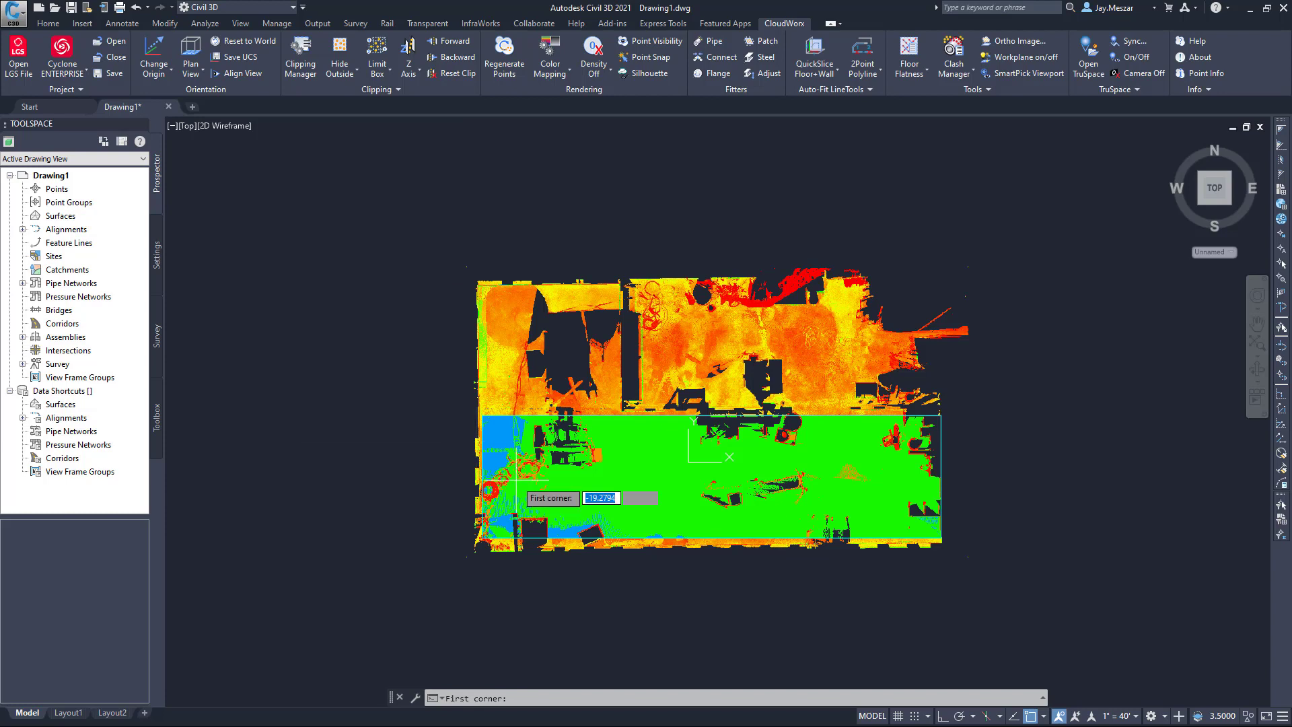
{"action": "left_click", "coordinate": [480, 475]}
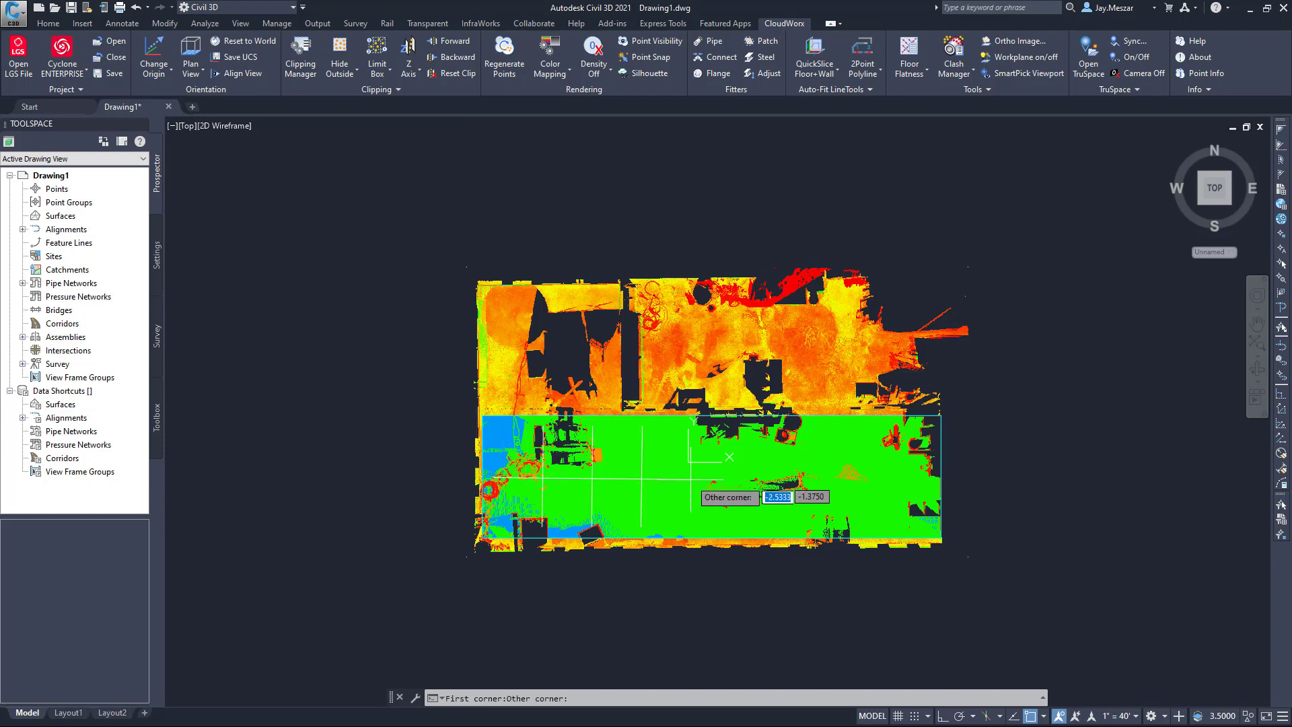
{"action": "left_click", "coordinate": [940, 478]}
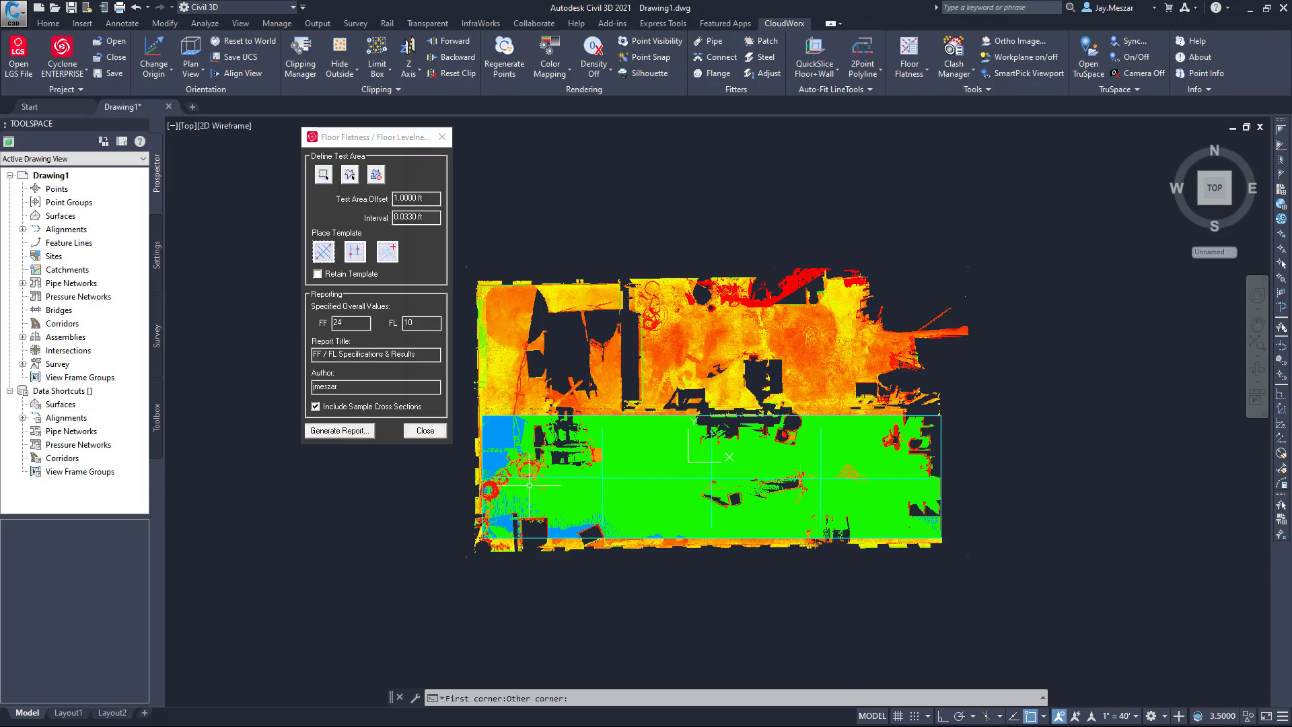
Generate the floor flatness report and save it to the Desktop as a PDF named Floor Flatness
{"action": "left_click", "coordinate": [359, 431]}
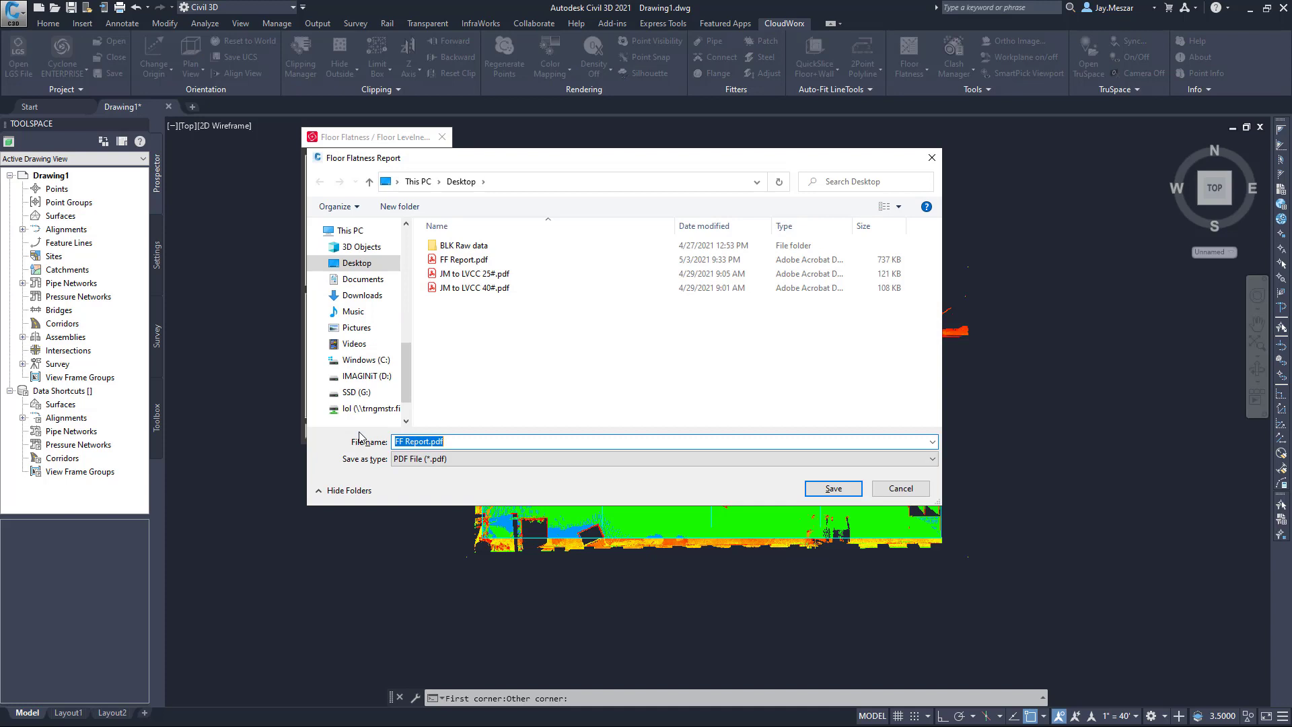
{"action": "type", "text": "Floor Flatness"}
{"action": "left_click", "coordinate": [832, 488]}
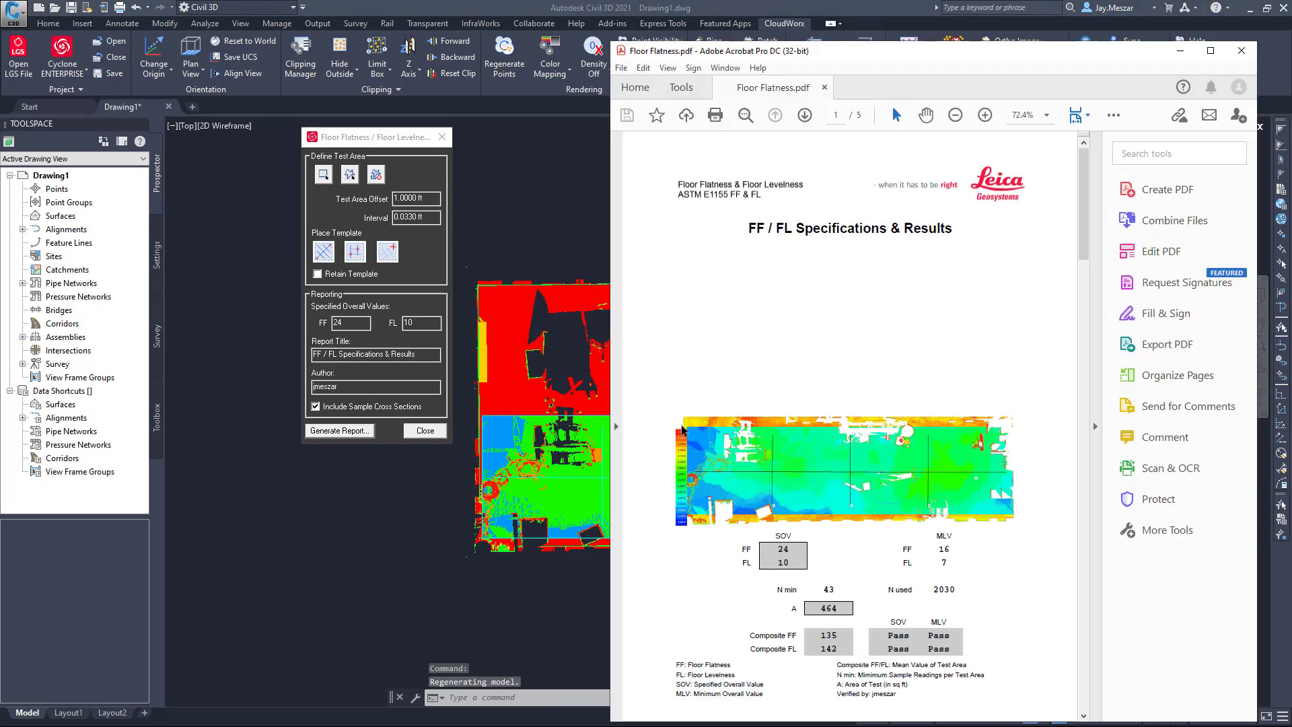
Maximize the PDF report in Adobe Acrobat, set the zoom to 100%, and review the first page's FF/FL results
{"action": "double_click", "coordinate": [798, 51]}
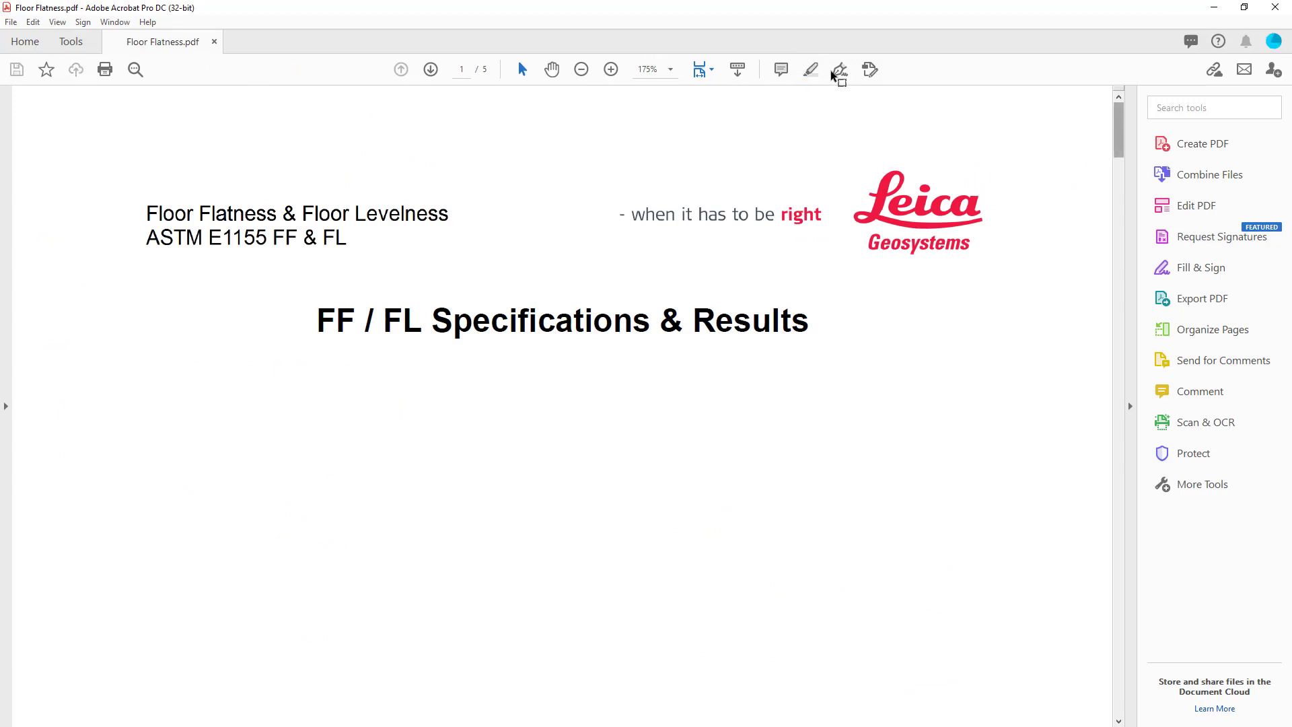
{"action": "left_click", "coordinate": [643, 68]}
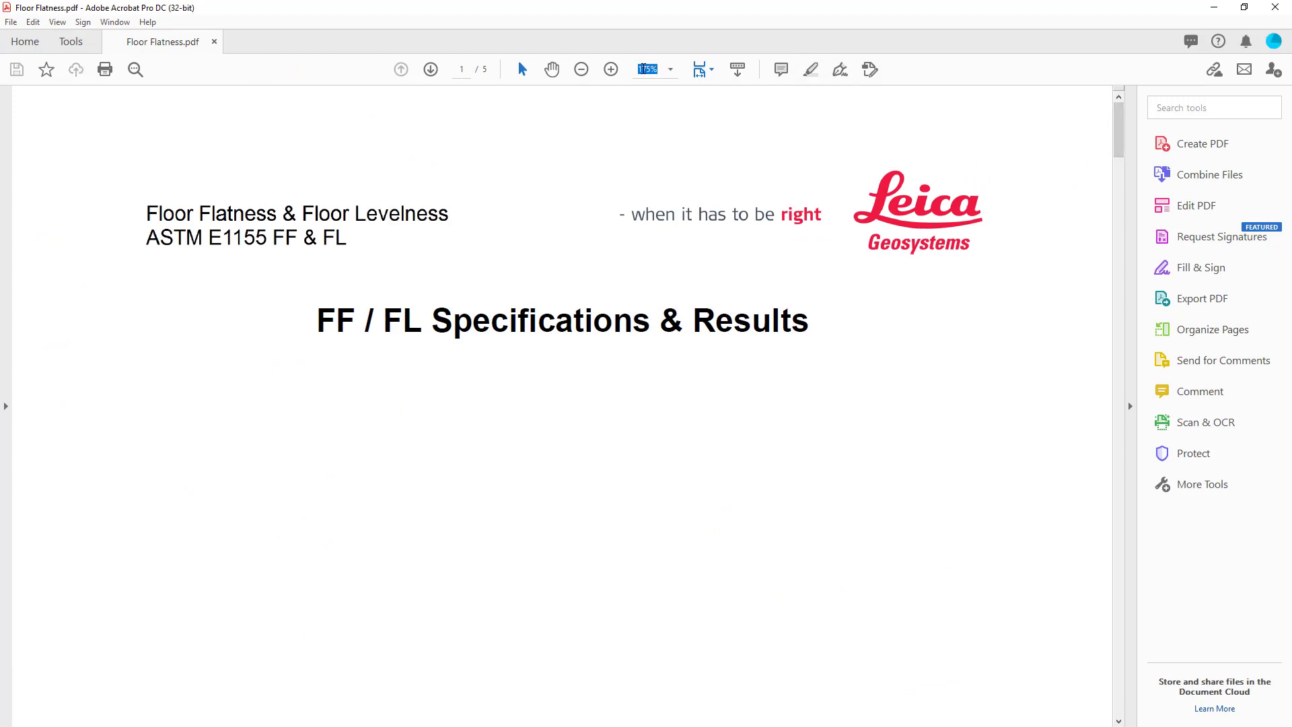
{"action": "type", "text": "100"}
{"action": "key", "text": "Return"}
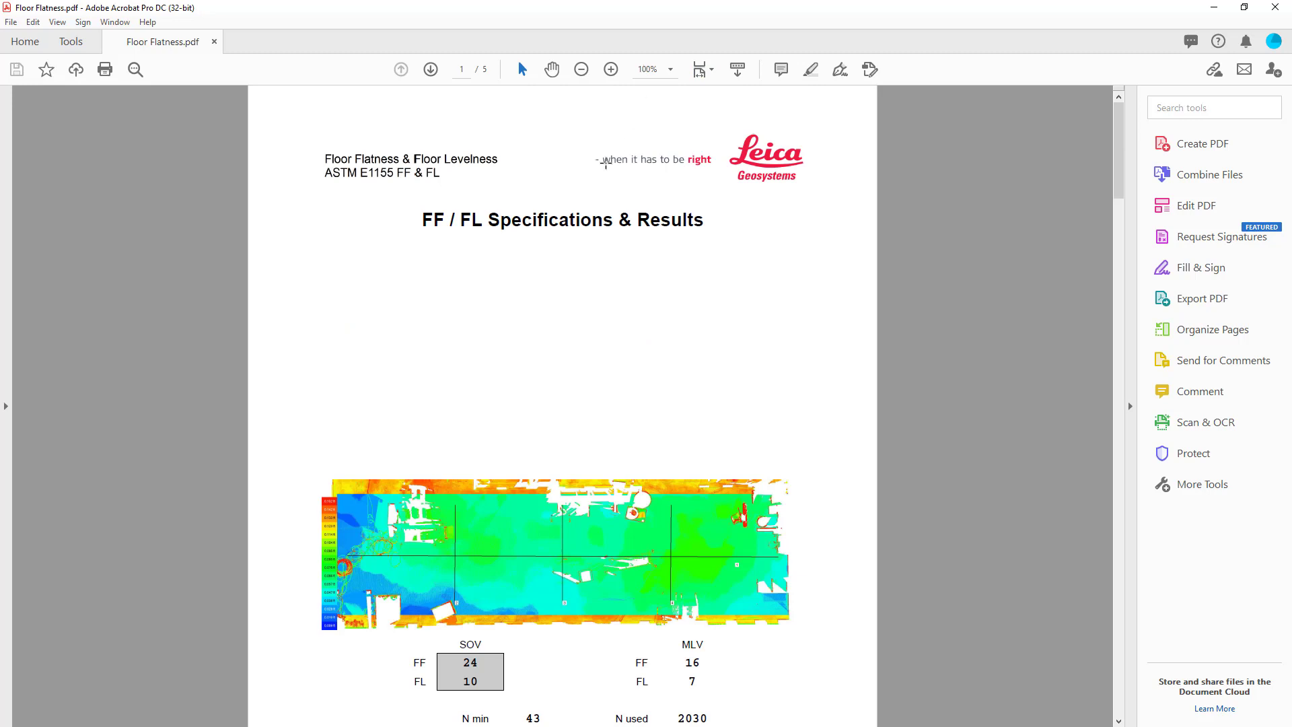
{"action": "scroll", "coordinate": [588, 187], "scroll_direction": "down", "scroll_amount": 10}
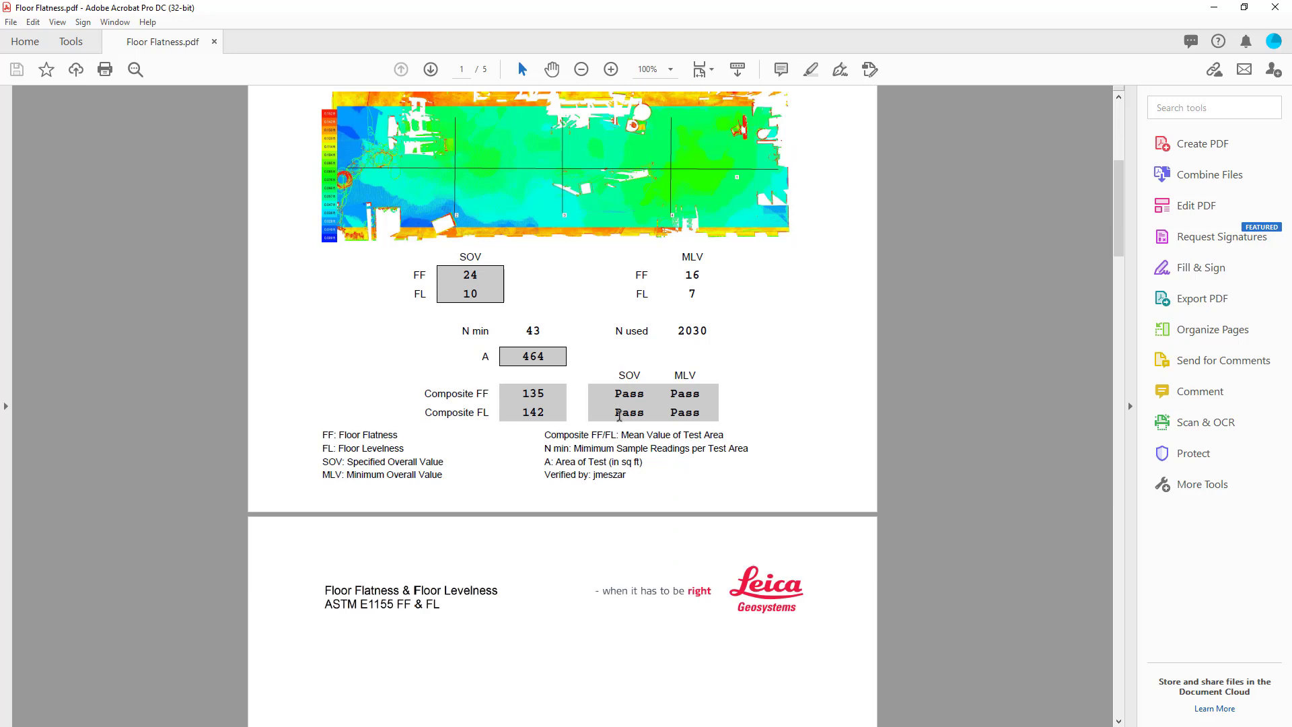
Review the elevation profiles and FF/FL results for Lines 1 to 4 on the remaining pages of the report
{"action": "scroll", "coordinate": [620, 418], "scroll_direction": "down", "scroll_amount": 9}
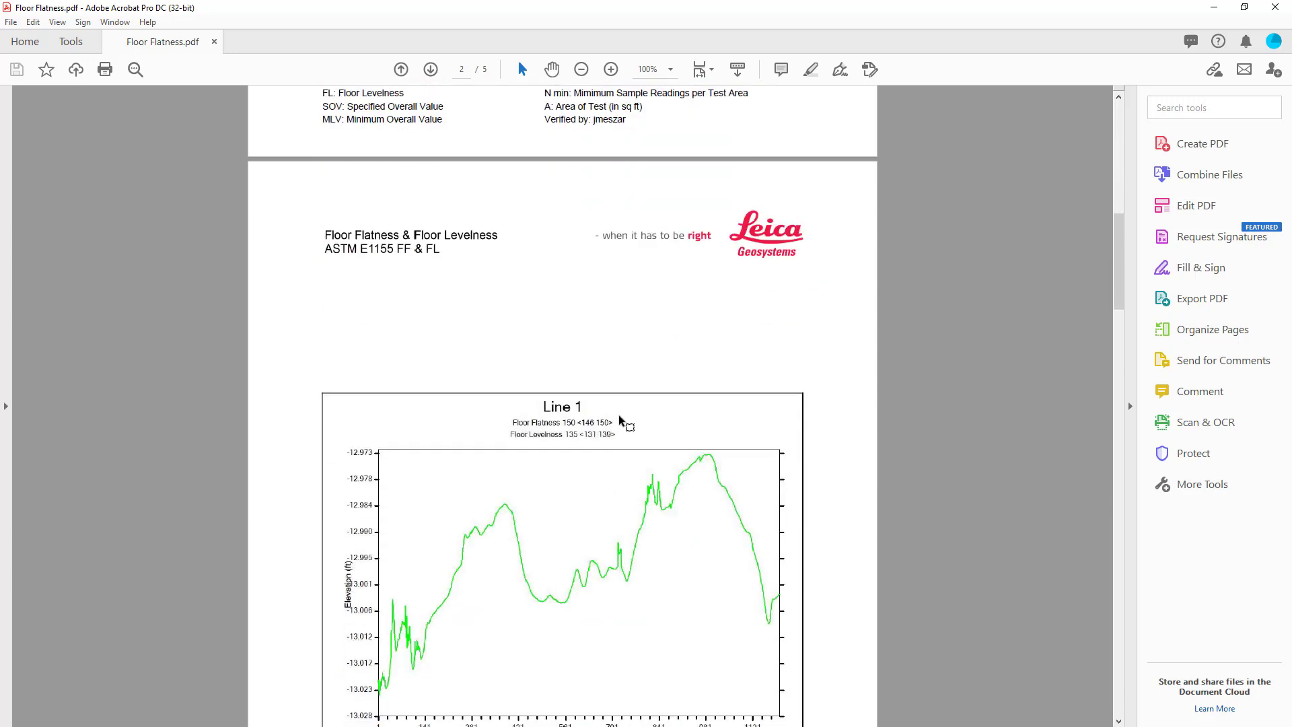
{"action": "scroll", "coordinate": [620, 419], "scroll_direction": "down", "scroll_amount": 3}
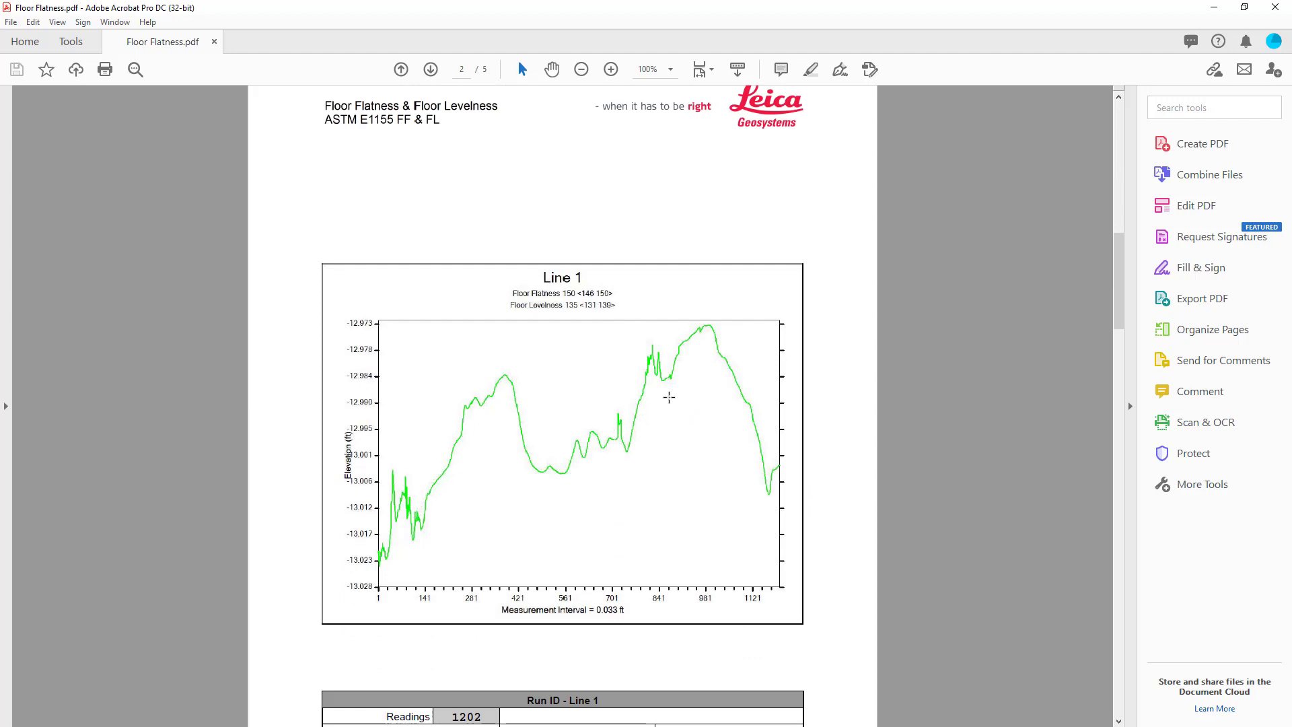
{"action": "scroll", "coordinate": [669, 399], "scroll_direction": "down", "scroll_amount": 7}
{"action": "scroll", "coordinate": [669, 401], "scroll_direction": "down", "scroll_amount": 15}
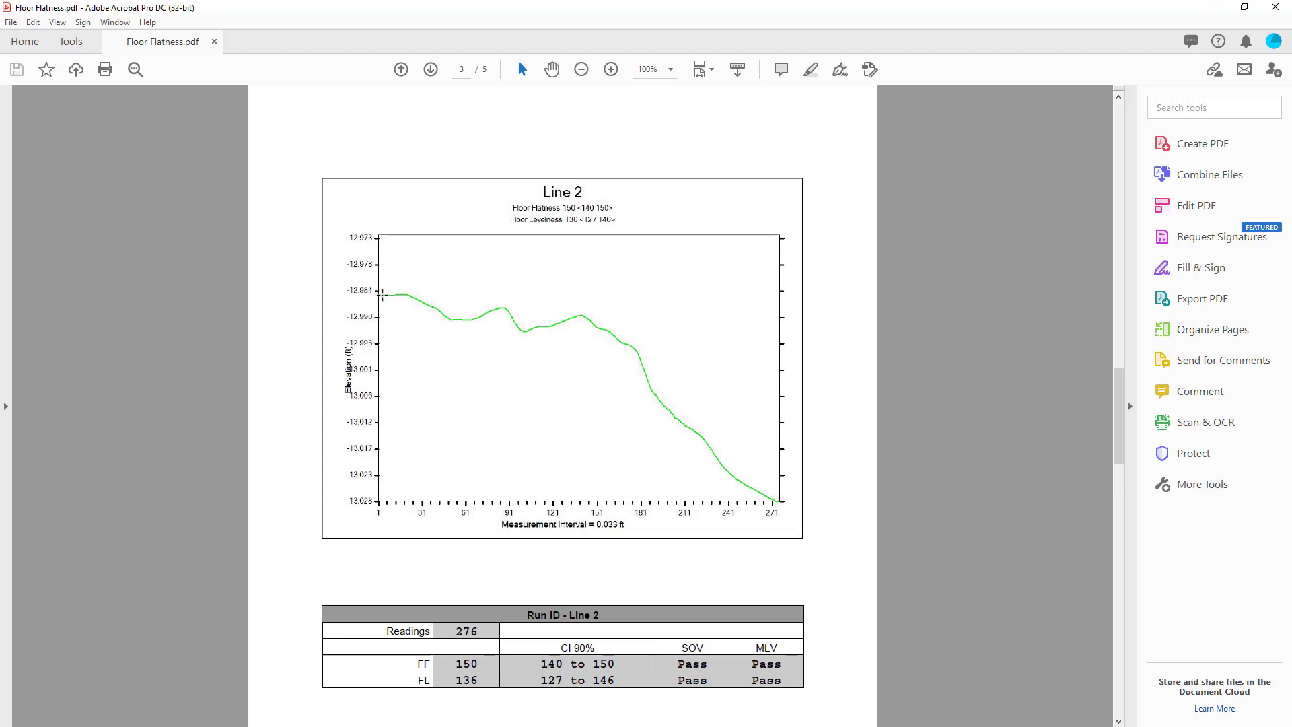
{"action": "scroll", "coordinate": [593, 456], "scroll_direction": "down", "scroll_amount": 3}
{"action": "scroll", "coordinate": [593, 457], "scroll_direction": "down", "scroll_amount": 13}
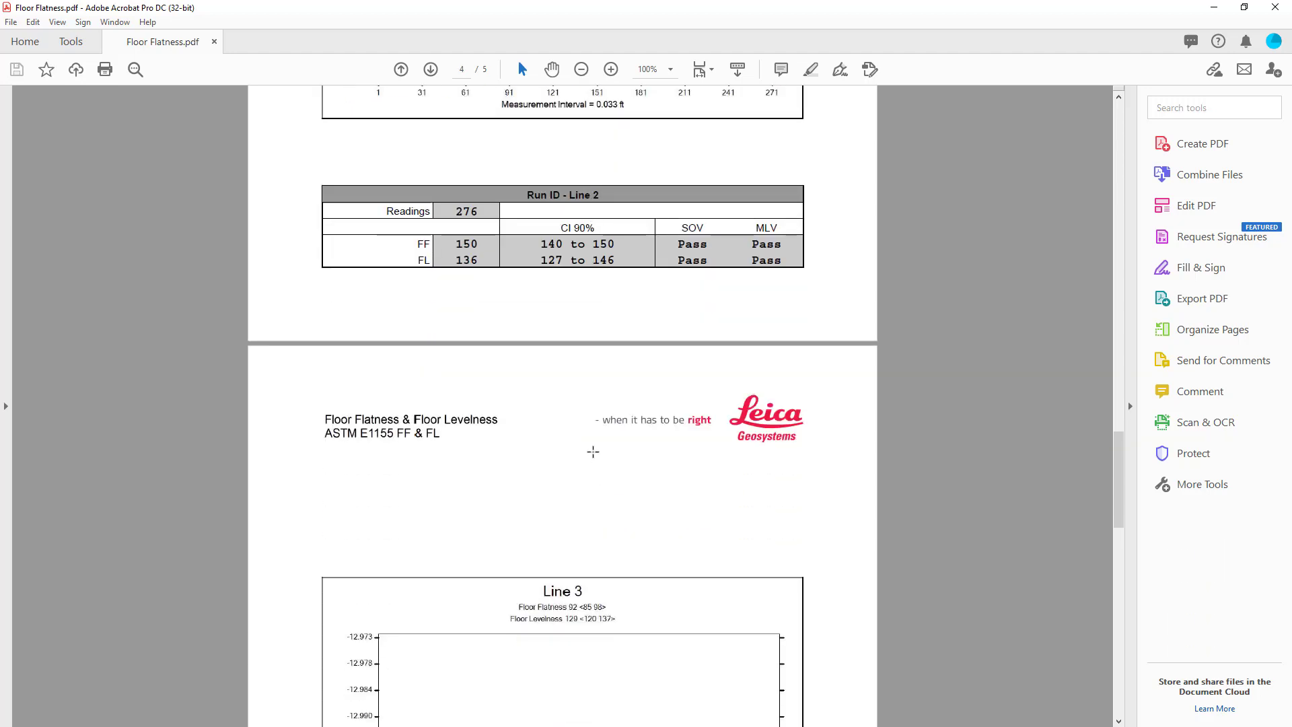
{"action": "scroll", "coordinate": [593, 451], "scroll_direction": "down", "scroll_amount": 14}
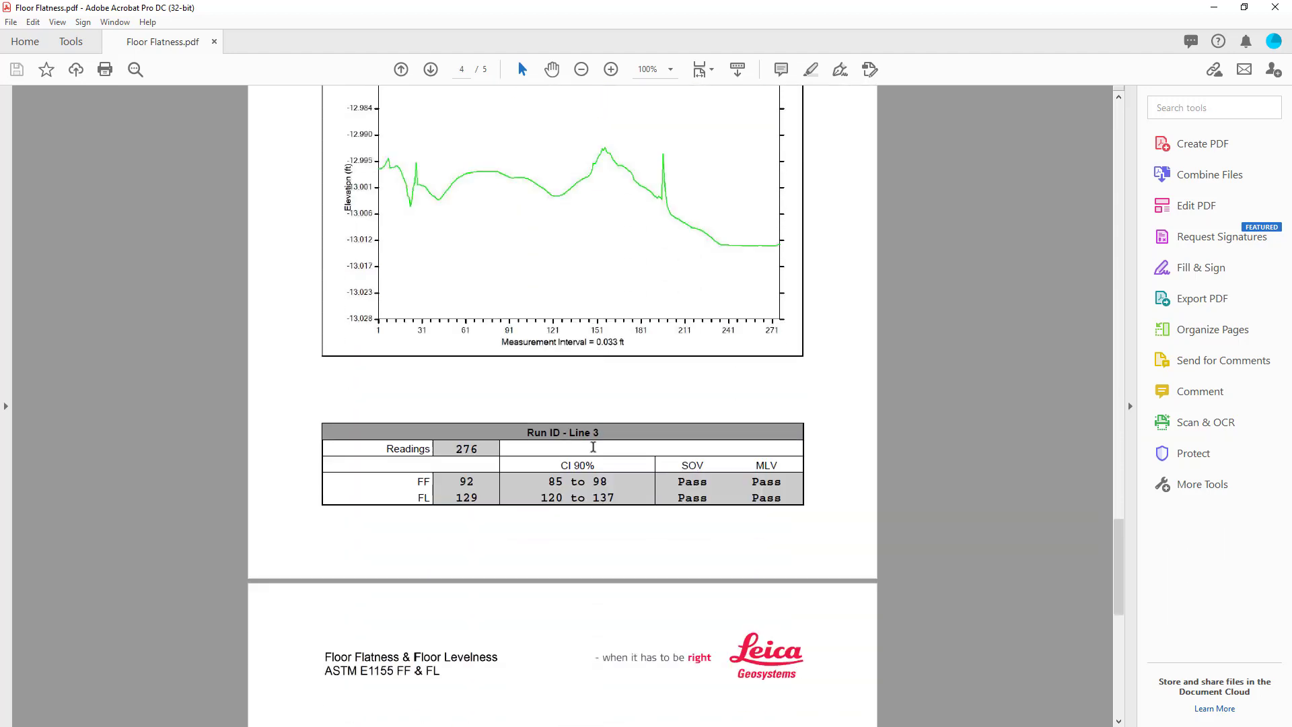
{"action": "scroll", "coordinate": [597, 449], "scroll_direction": "down", "scroll_amount": 9}
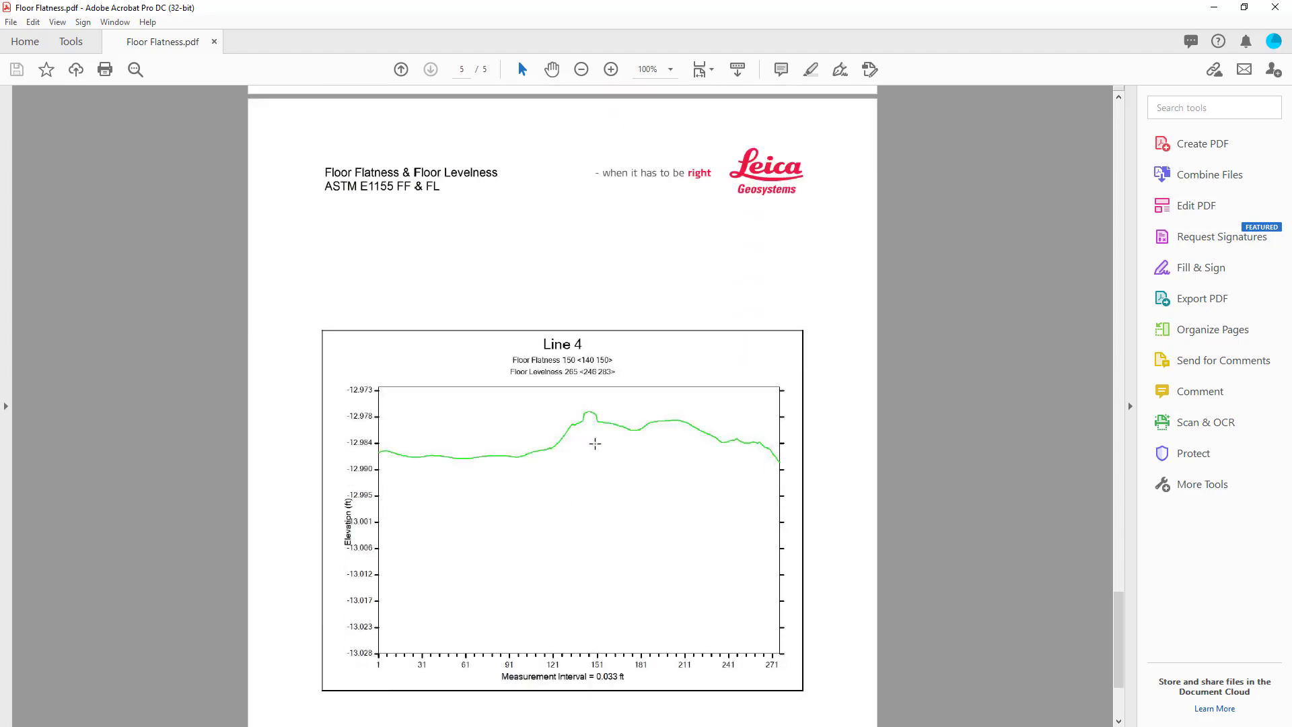
{"action": "scroll", "coordinate": [595, 442], "scroll_direction": "down", "scroll_amount": 3}
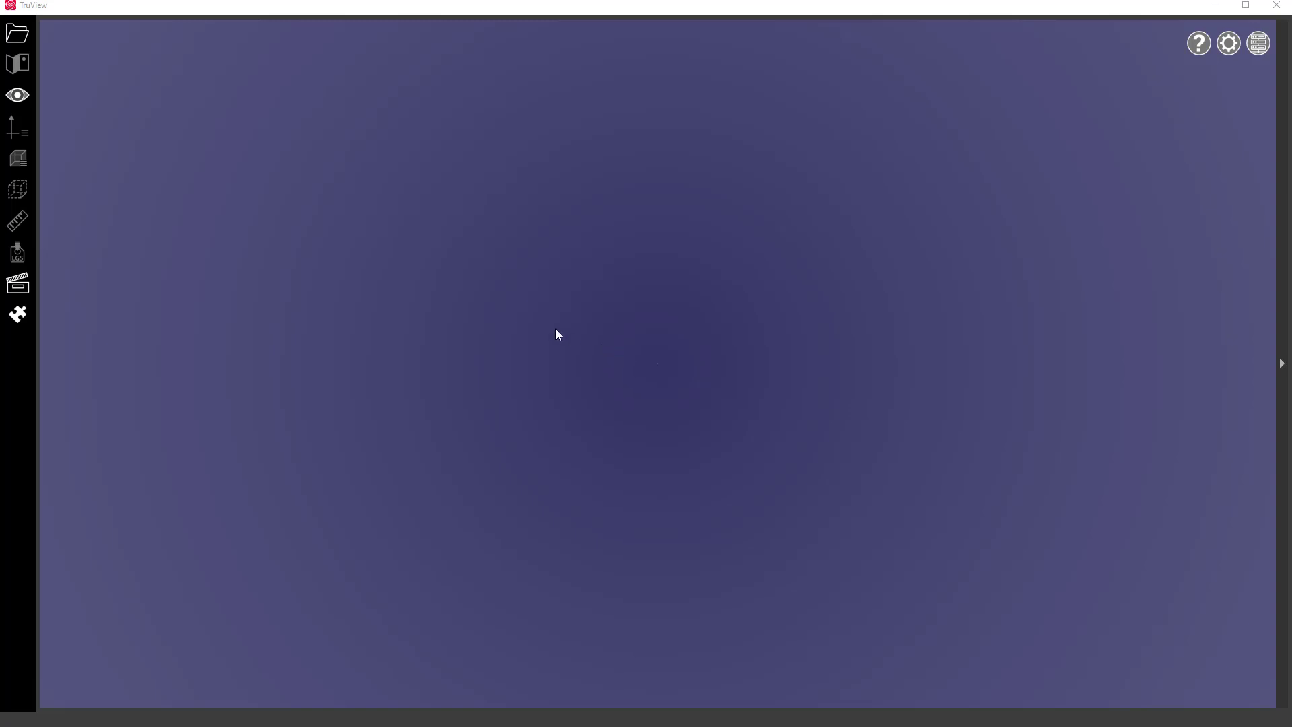
Switch to TruView, open the Basement 2.lgs project from the Desktop and show its point cloud in the 3D view
{"action": "left_click", "coordinate": [18, 34]}
{"action": "left_click", "coordinate": [606, 258]}
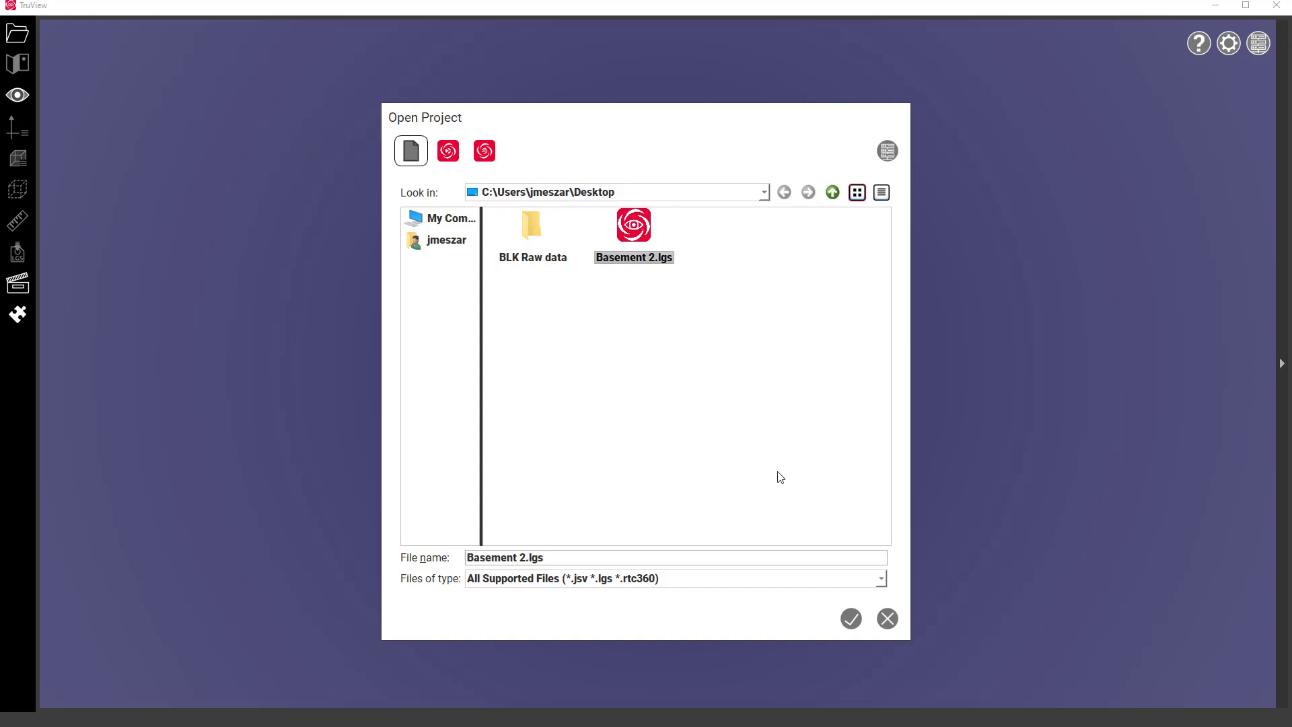
{"action": "left_click", "coordinate": [851, 619]}
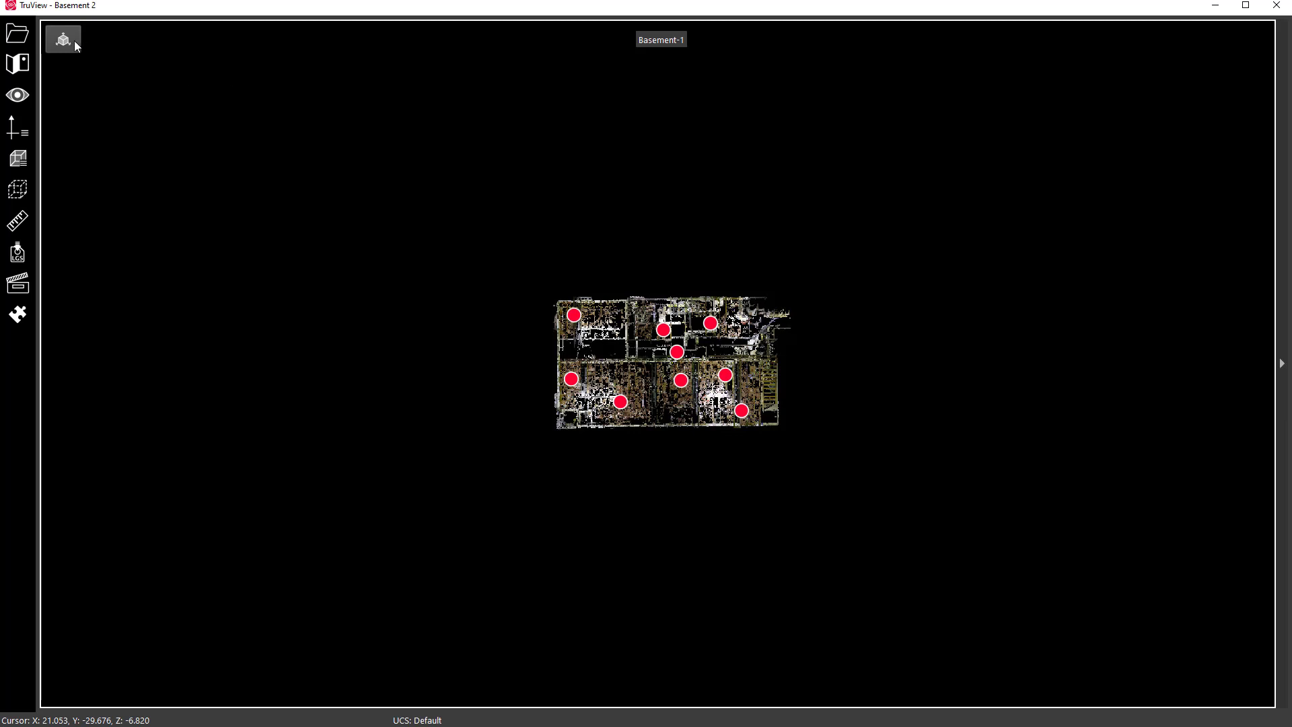
{"action": "left_click", "coordinate": [70, 39]}
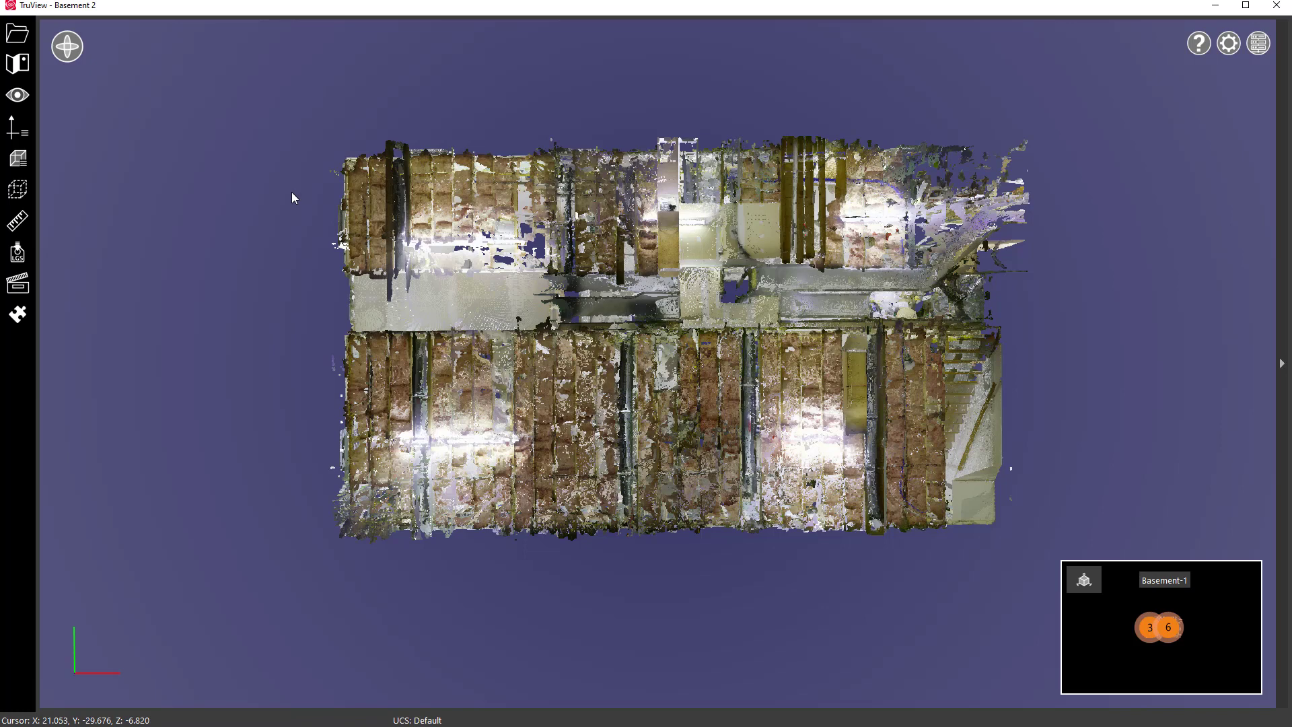
Restrict the point cloud to the saved Floor region and launch the Rithm powered by JetStream plugin
{"action": "left_click", "coordinate": [25, 163]}
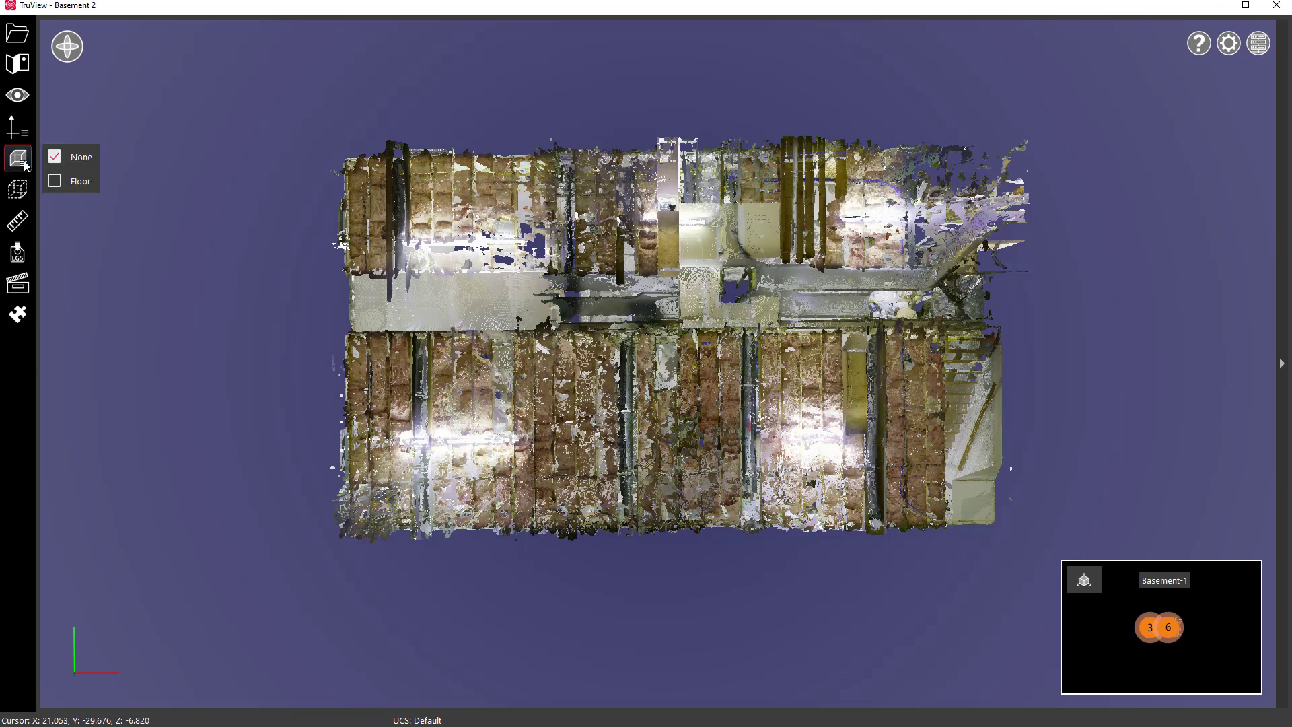
{"action": "left_click", "coordinate": [70, 183]}
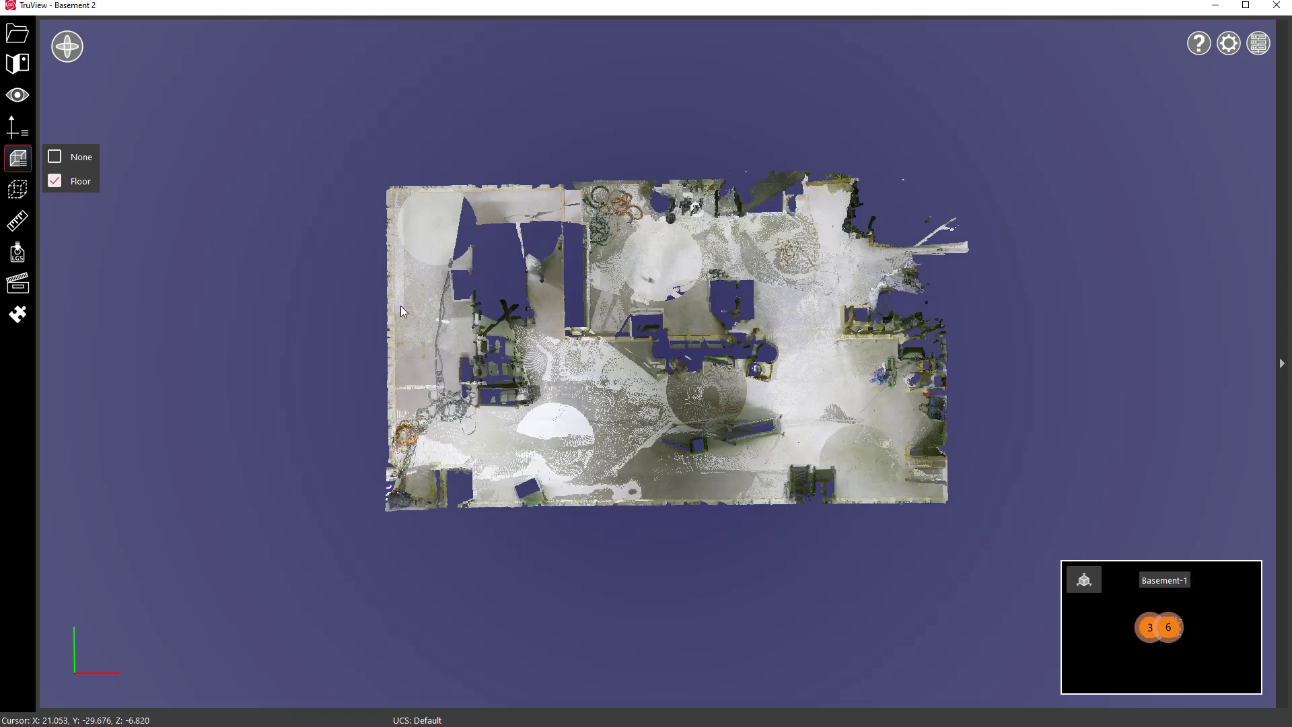
{"action": "left_click", "coordinate": [30, 319]}
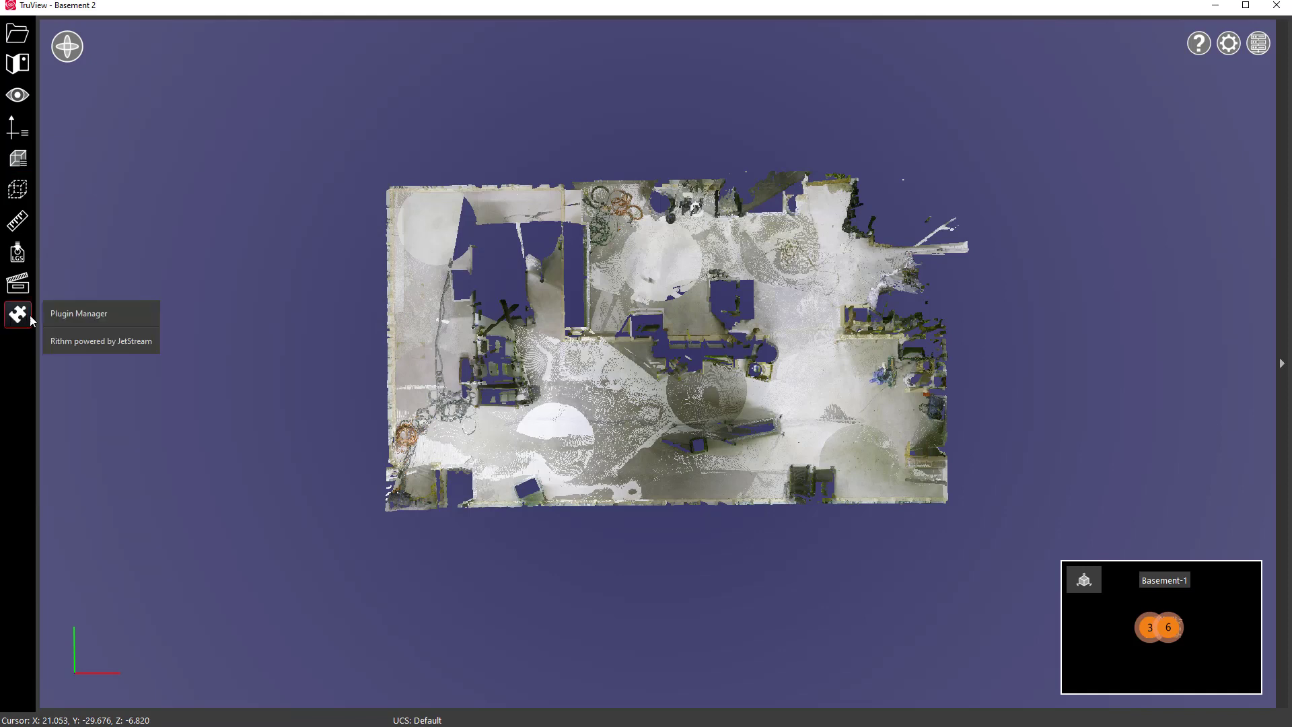
{"action": "left_click", "coordinate": [88, 341]}
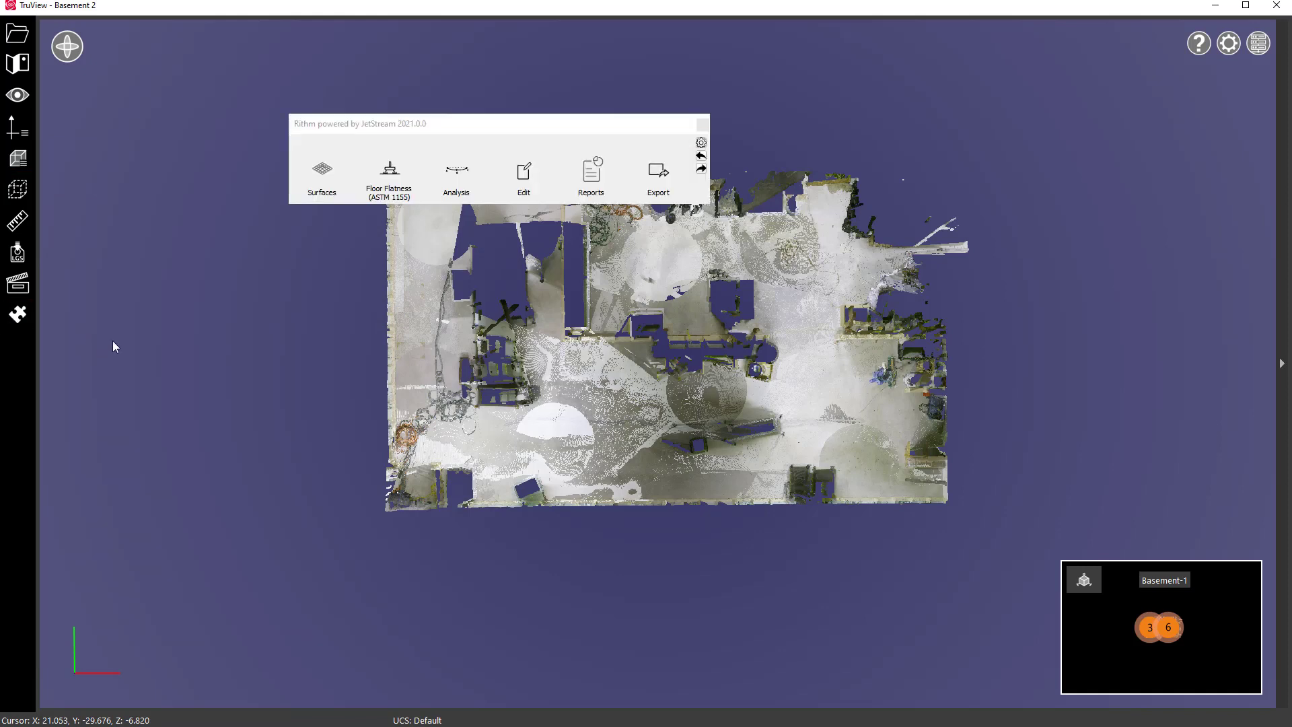
Start a Floor Flatness (ASTM 1155) inspection and define a four-cornered test area over the open southern part of the floor
{"action": "left_click", "coordinate": [381, 200]}
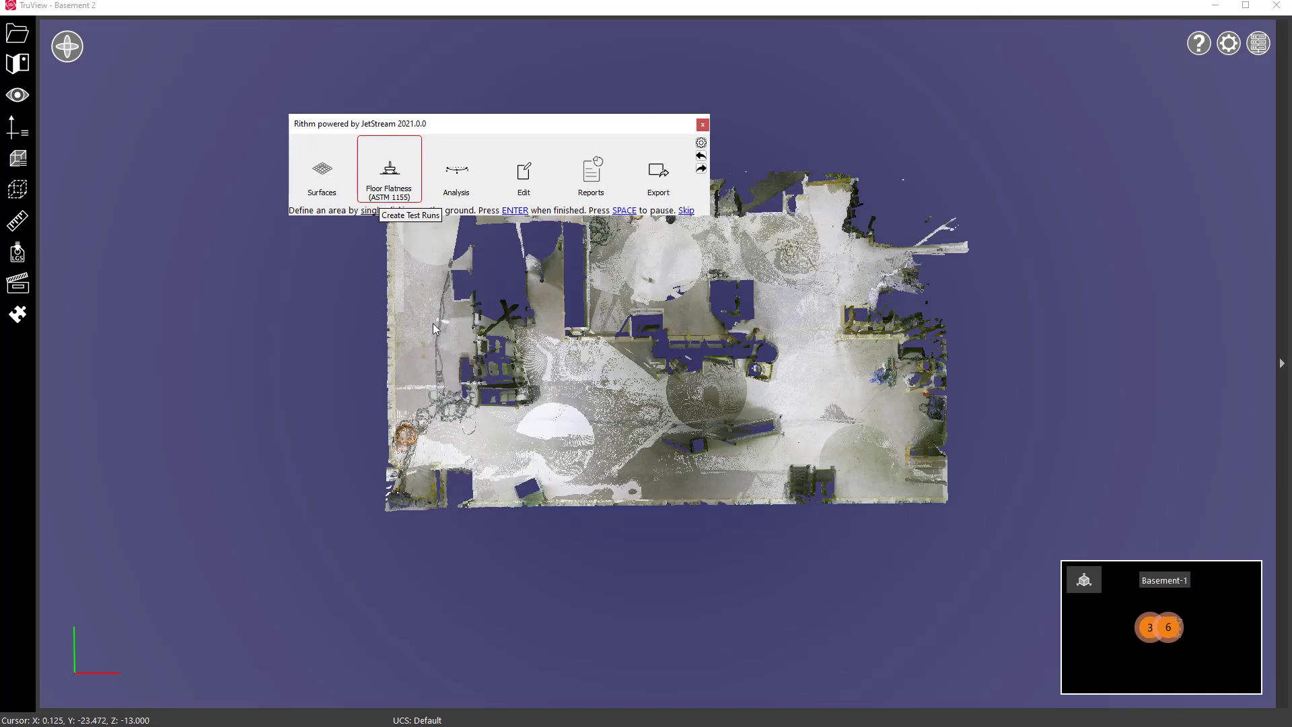
{"action": "left_click", "coordinate": [544, 351]}
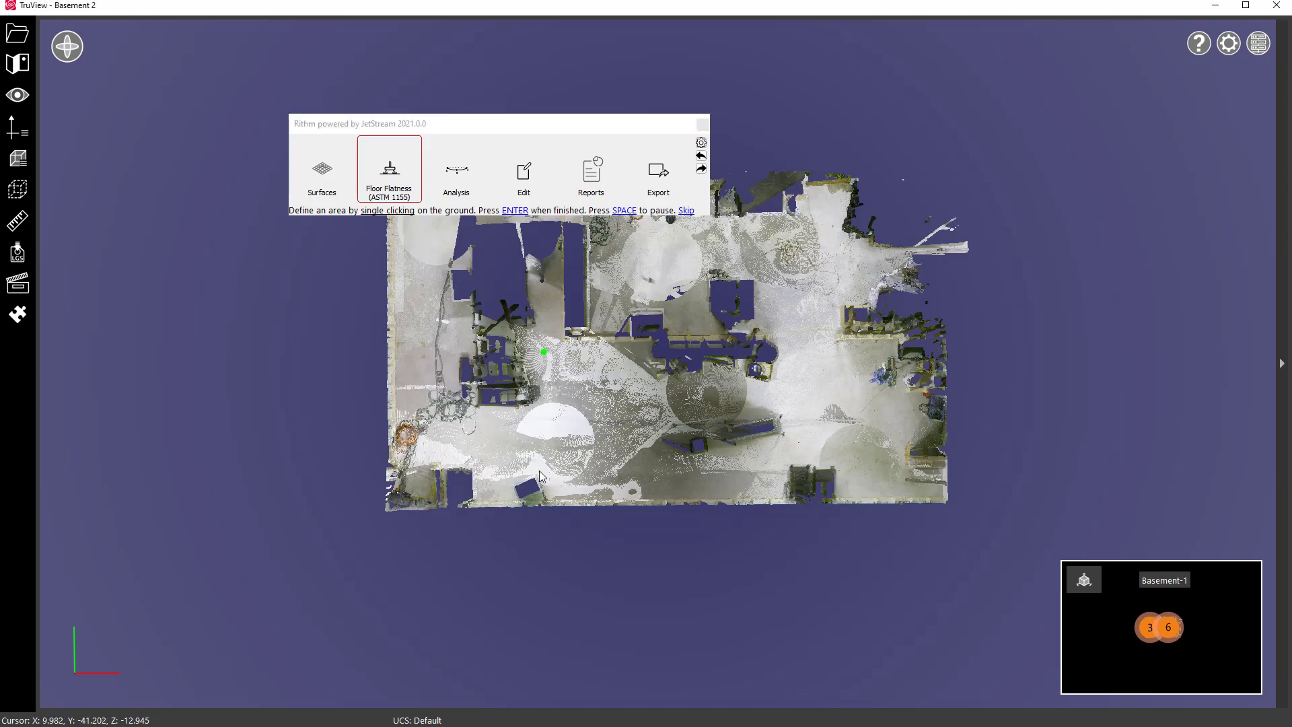
{"action": "left_click", "coordinate": [897, 475]}
{"action": "left_click", "coordinate": [884, 345]}
{"action": "key", "text": "Return"}
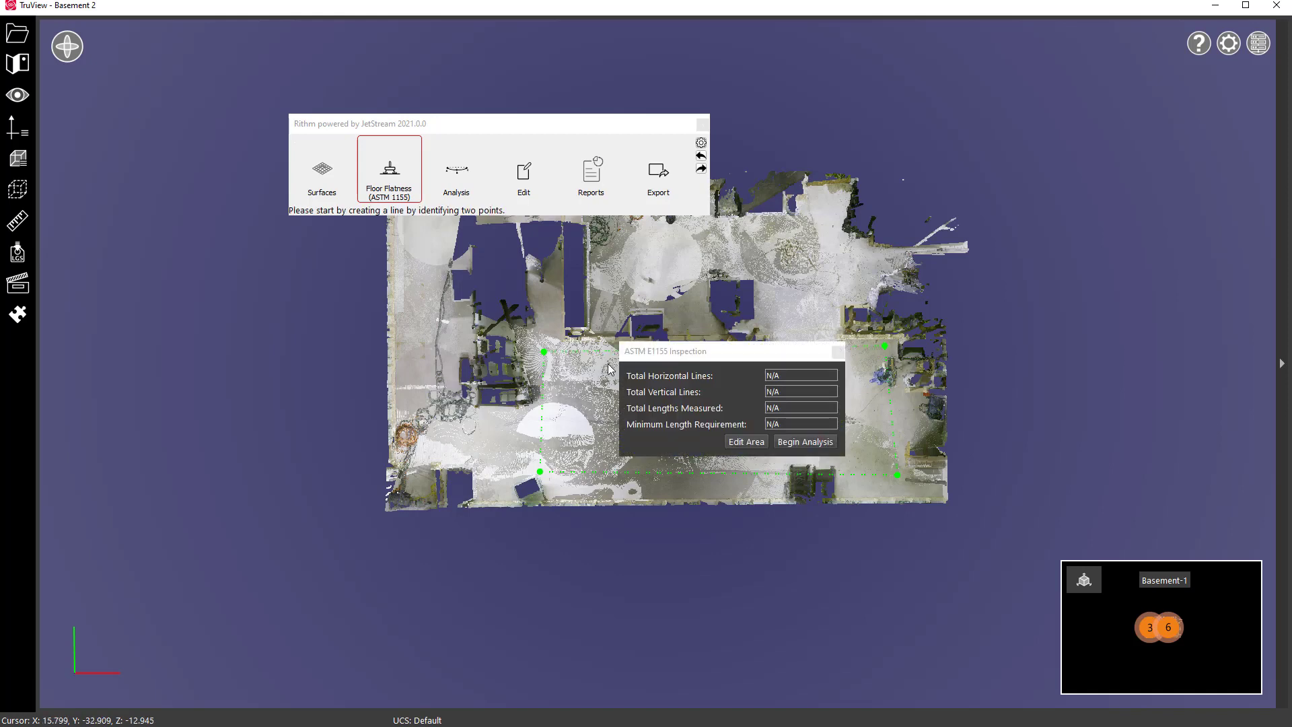
Draw one test run lengthwise through the middle of the test area, from west to east, and run the FF/FL analysis
{"action": "left_click_drag", "start_coordinate": [693, 358], "coordinate": [933, 241]}
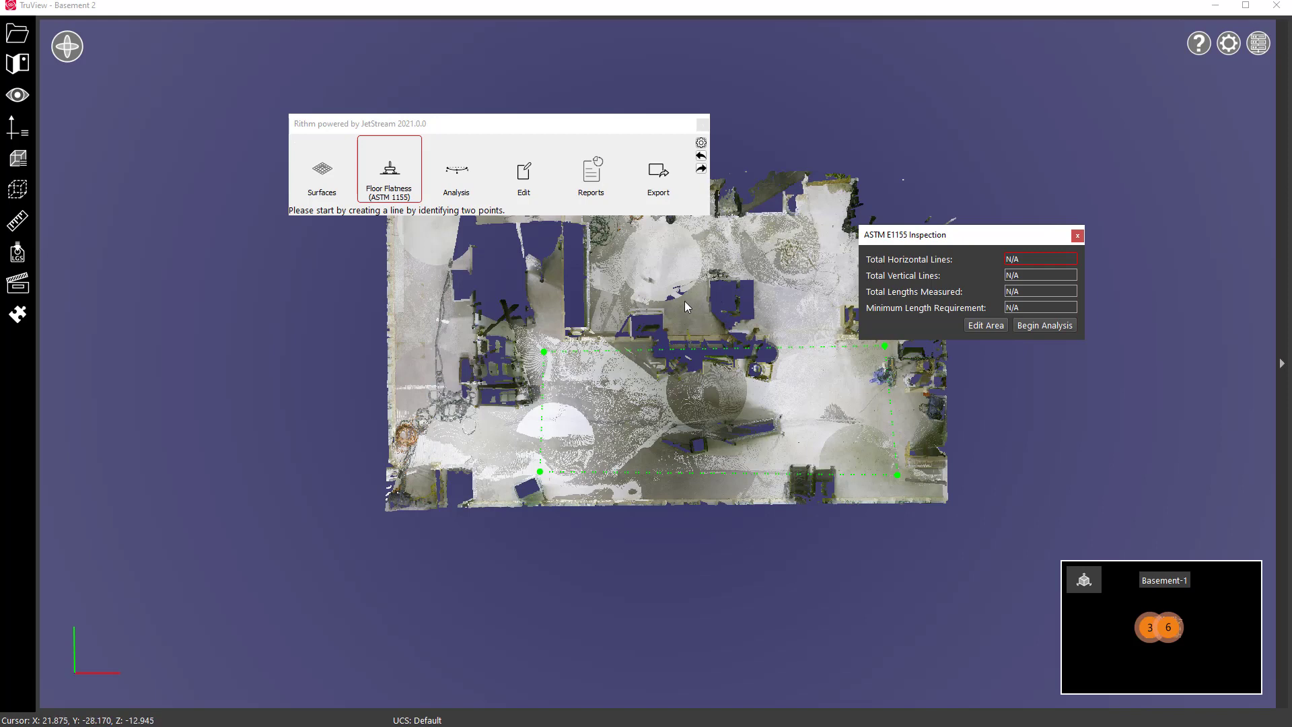
{"action": "left_click", "coordinate": [551, 408]}
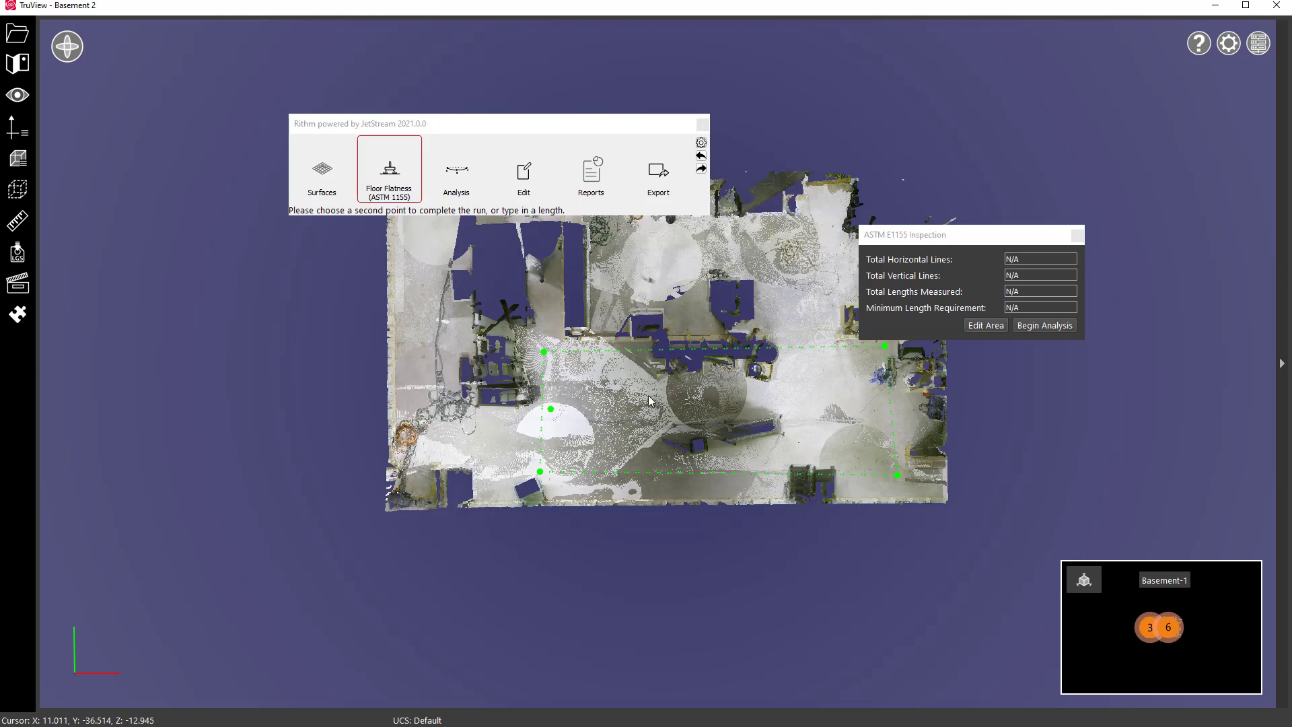
{"action": "left_click", "coordinate": [851, 385]}
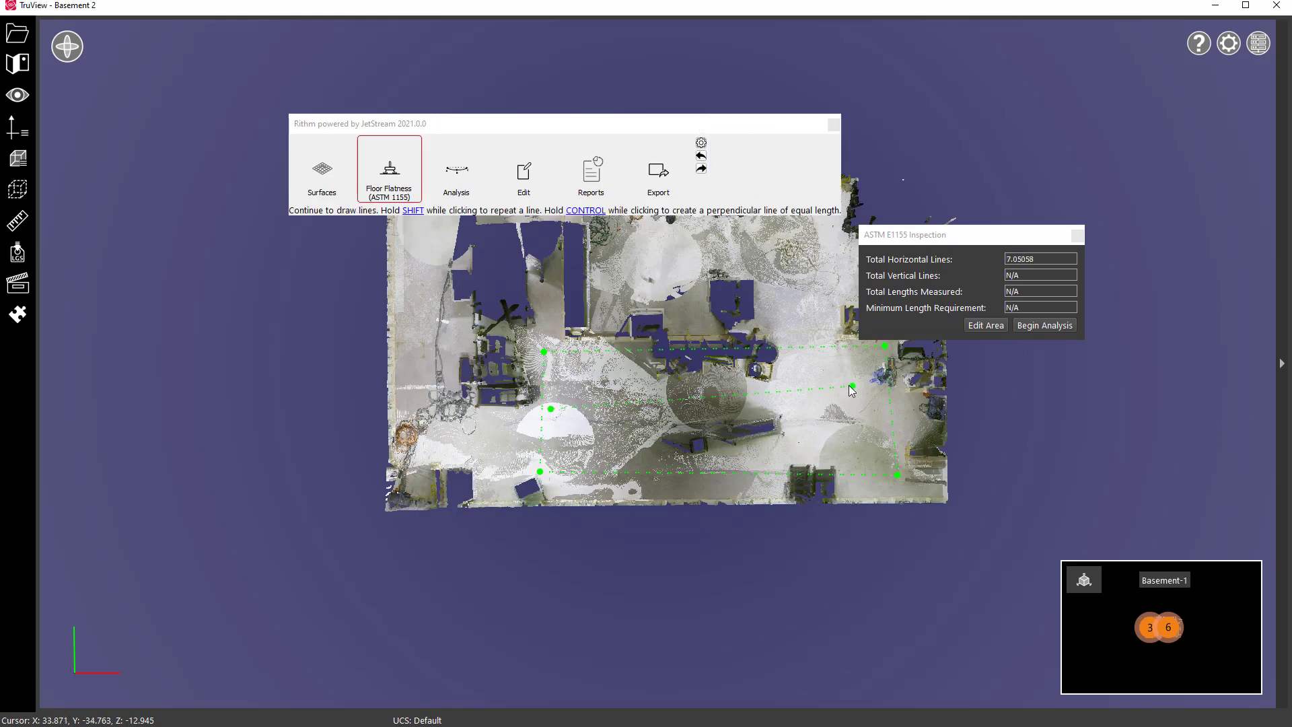
{"action": "left_click", "coordinate": [1043, 328]}
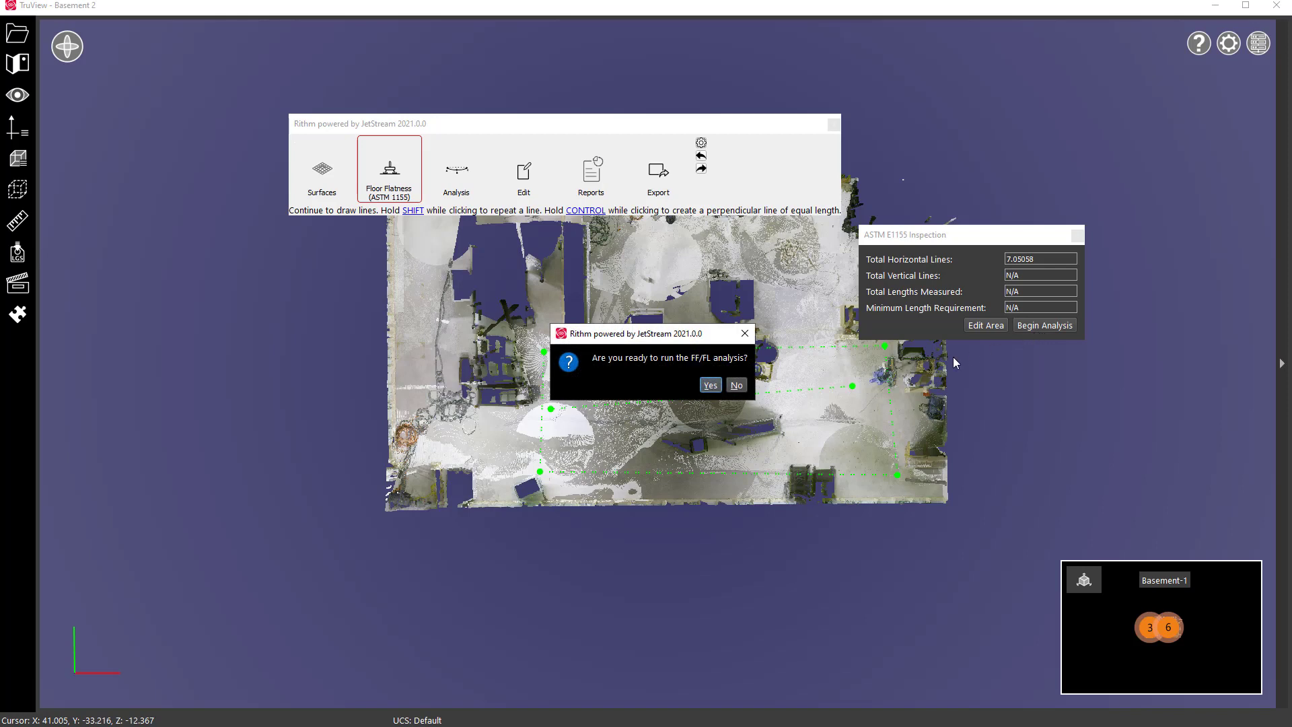
{"action": "left_click", "coordinate": [708, 386]}
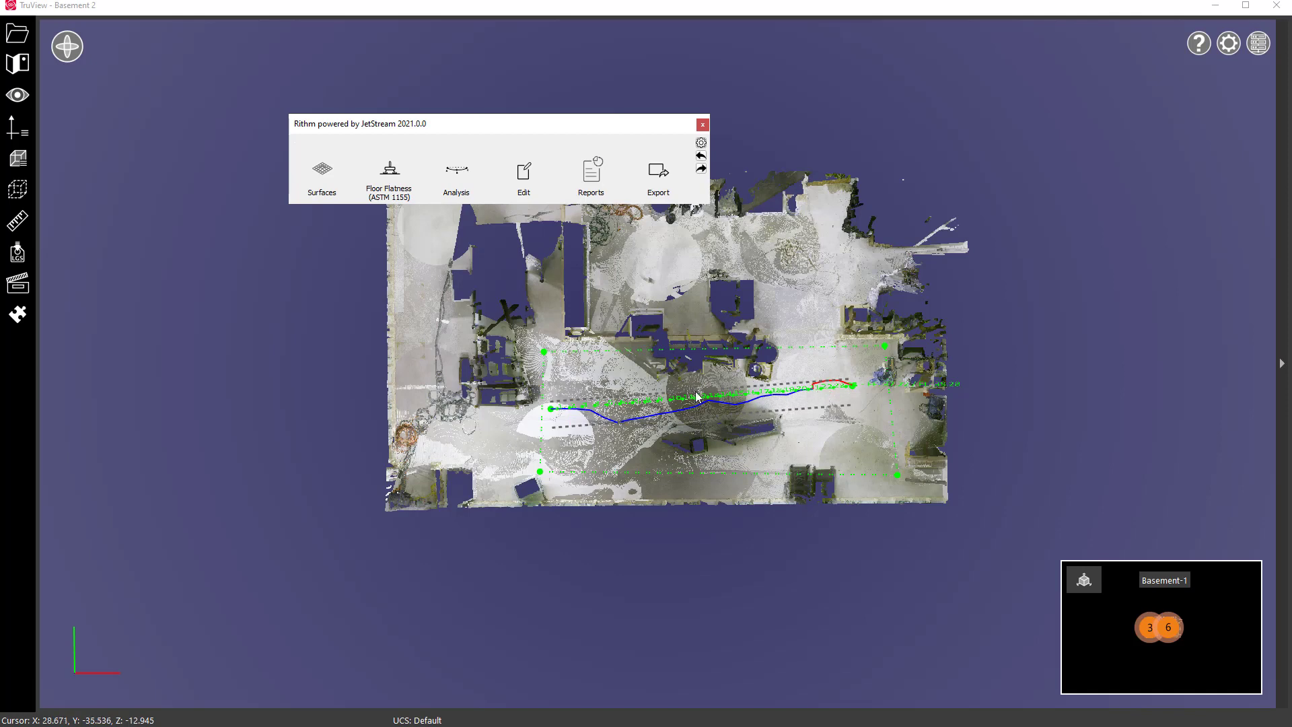
Capture a screenshot of the floor for floor flatness session FF_FL_008 and create its report
{"action": "left_click", "coordinate": [590, 189]}
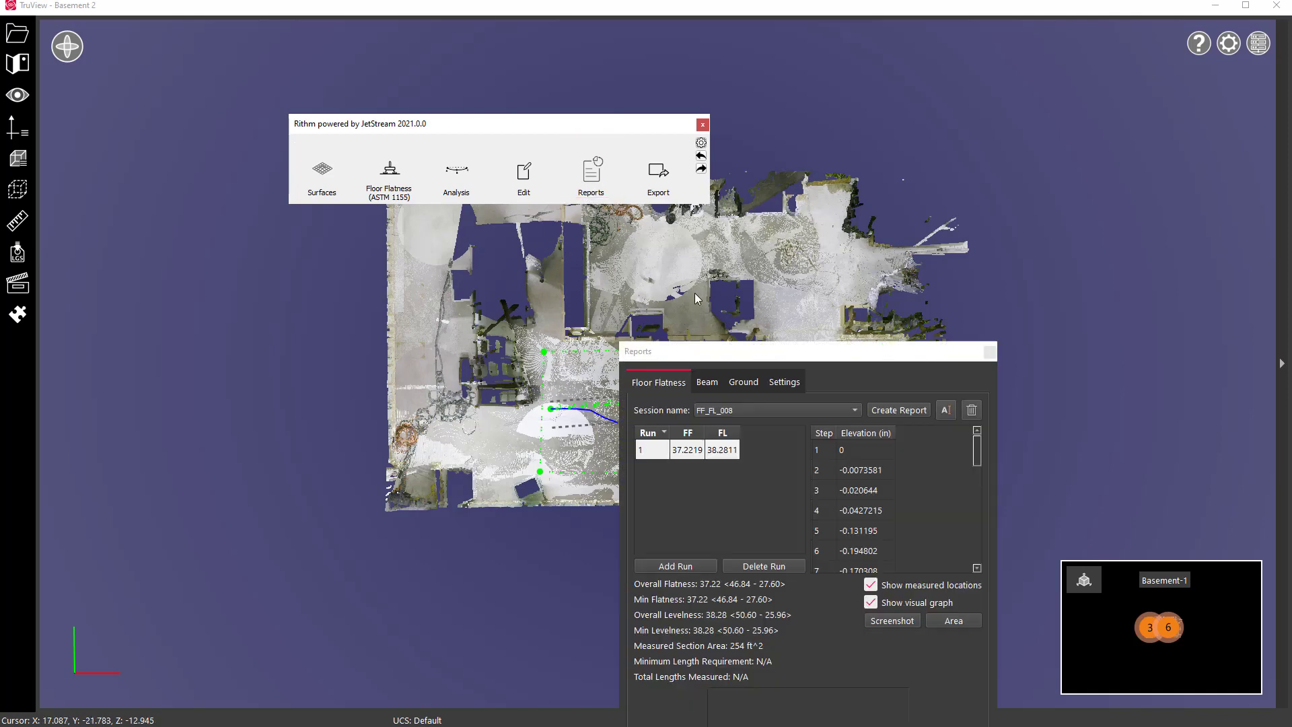
{"action": "left_click_drag", "start_coordinate": [730, 338], "coordinate": [642, 153]}
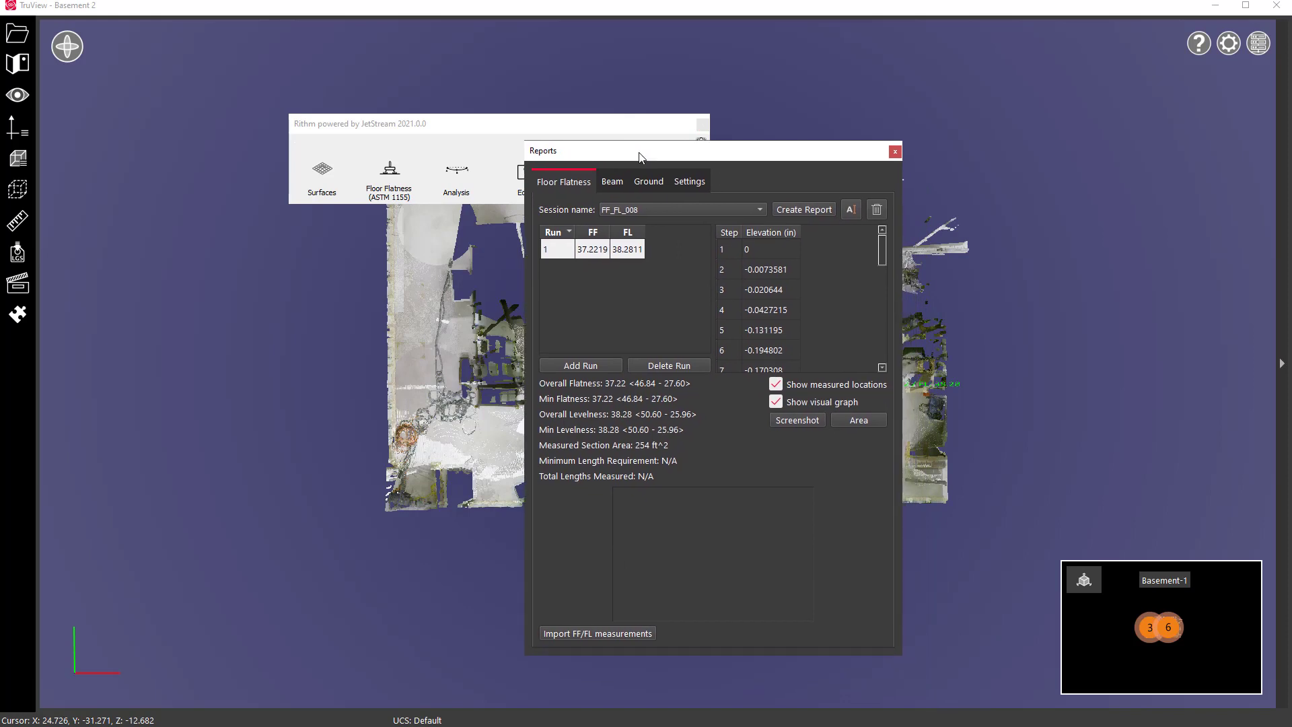
{"action": "left_click", "coordinate": [797, 420]}
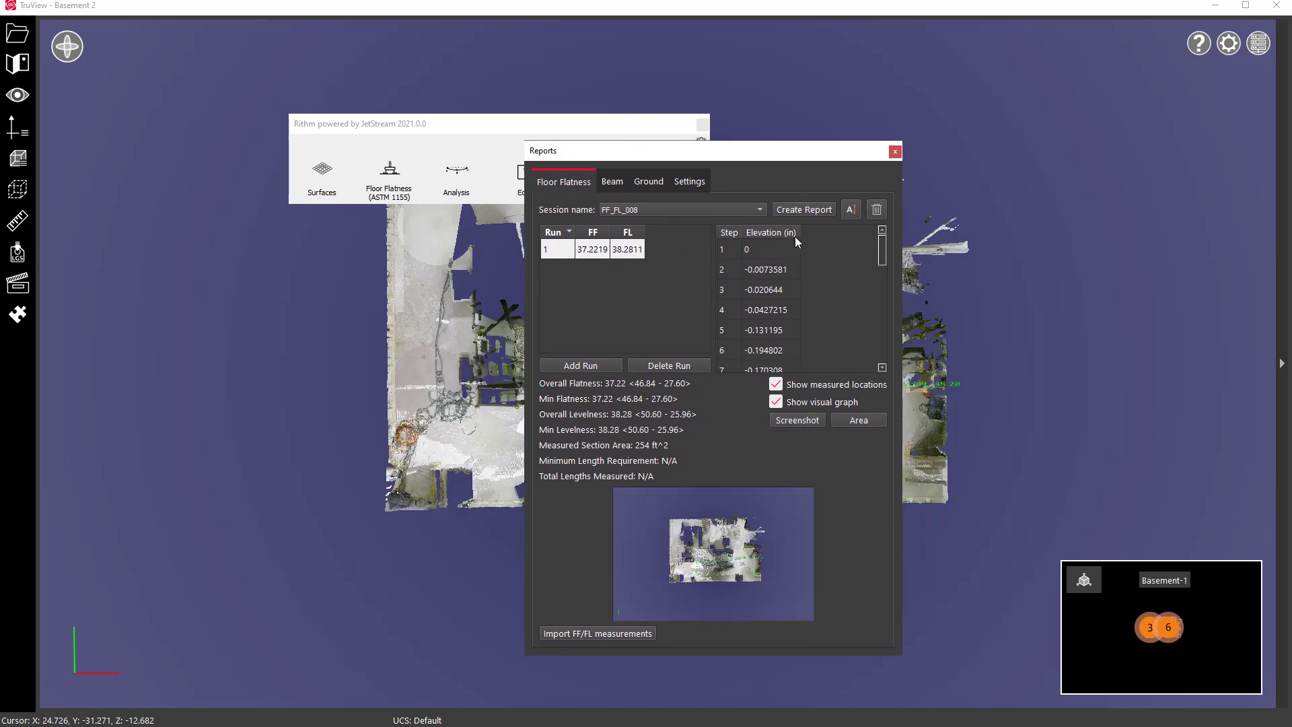
{"action": "left_click", "coordinate": [792, 209]}
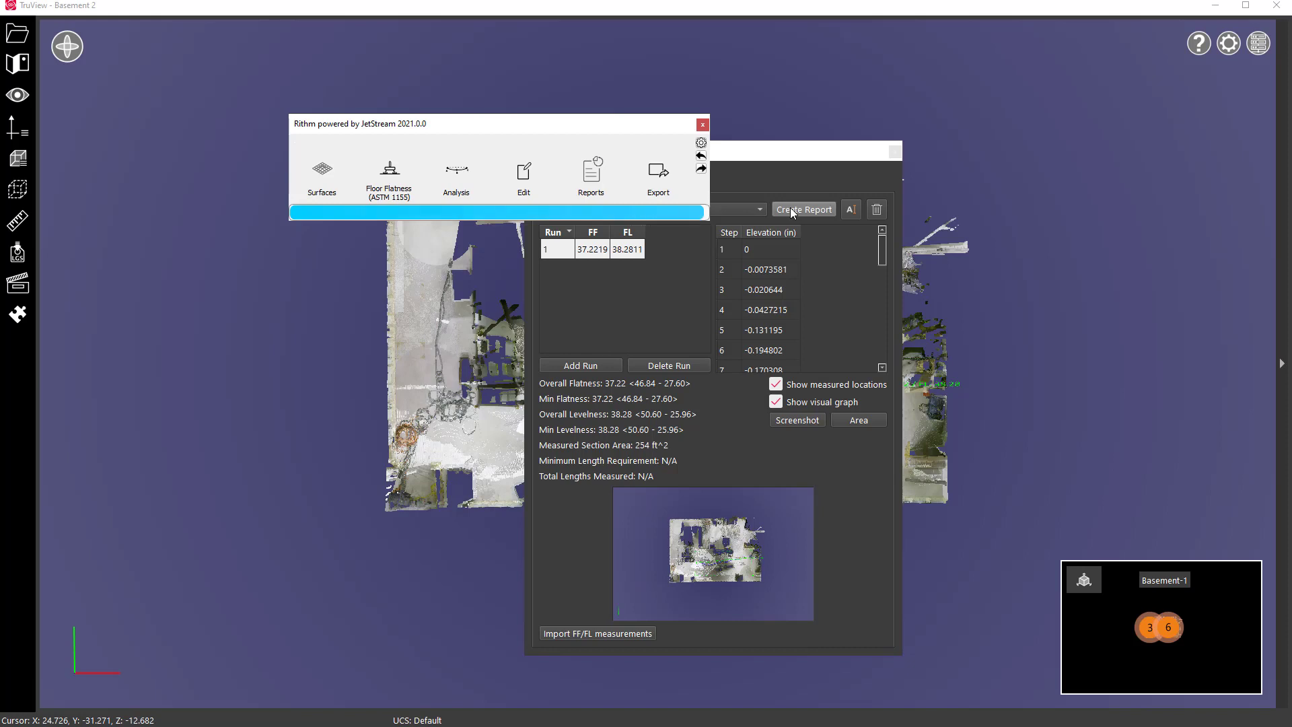
Open report.pdf from the FF_FL_008_001 folder and review the overall results, individual results and Run 1 elevation graph
{"action": "key", "text": "super"}
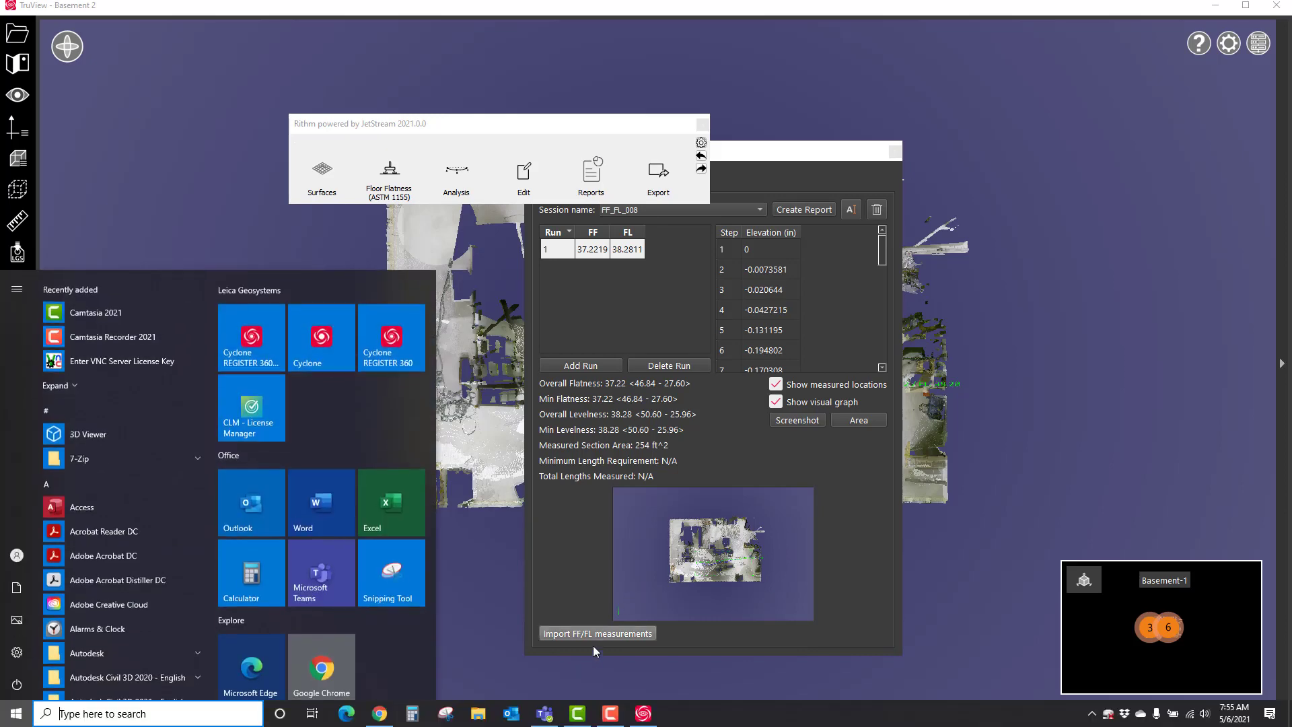
{"action": "left_click", "coordinate": [534, 439]}
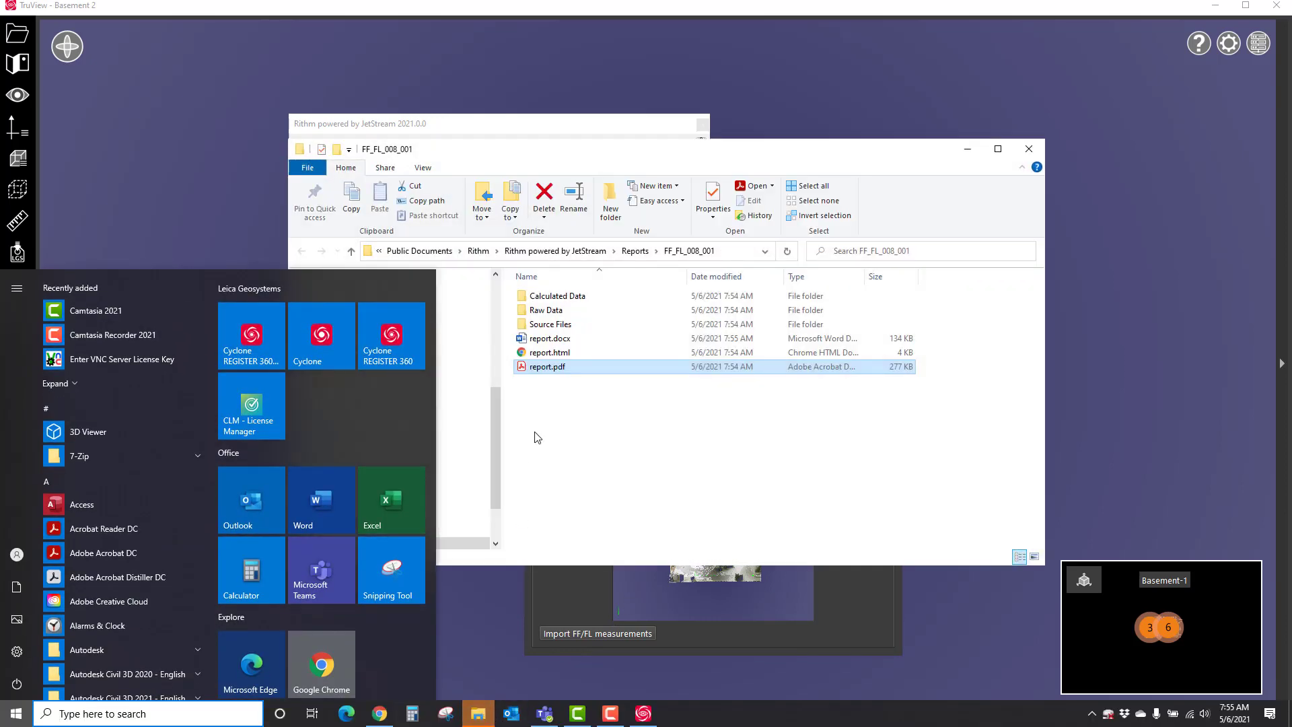
{"action": "double_click", "coordinate": [543, 367]}
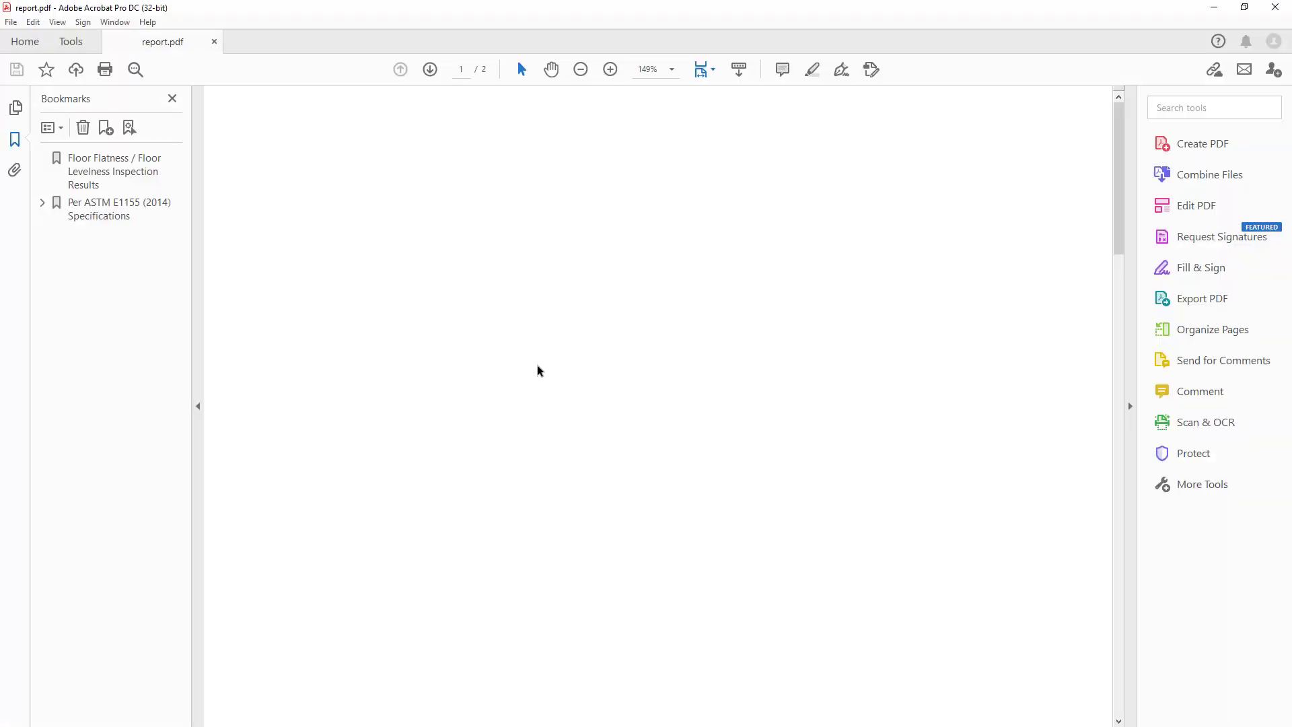
{"action": "scroll", "coordinate": [538, 353], "scroll_direction": "down", "scroll_amount": 8}
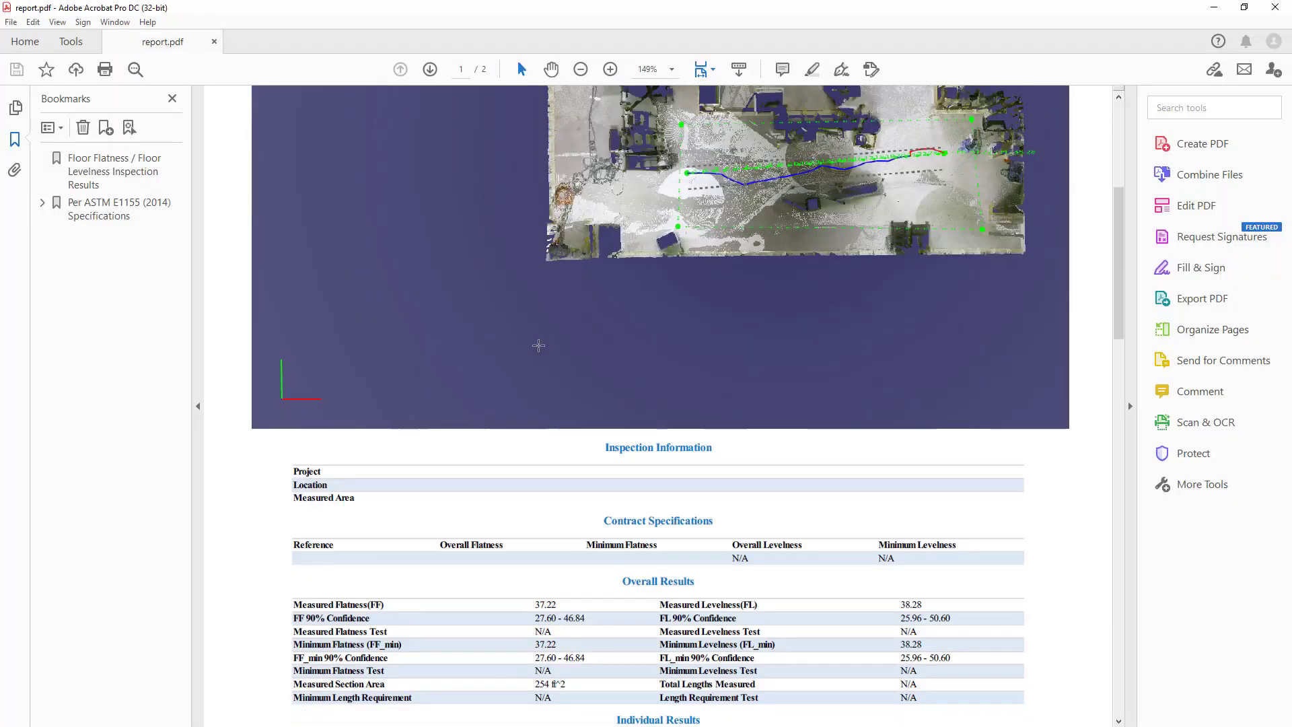
{"action": "scroll", "coordinate": [538, 349], "scroll_direction": "down", "scroll_amount": 3}
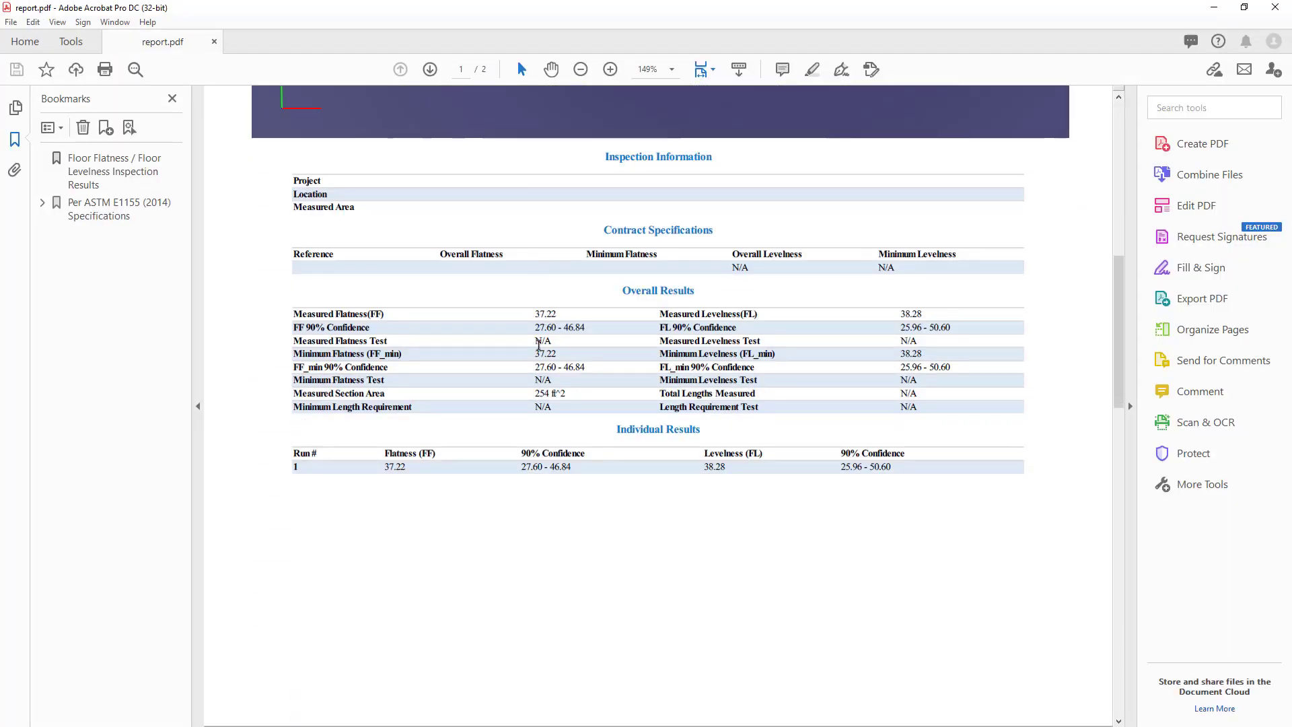
{"action": "scroll", "coordinate": [538, 346], "scroll_direction": "down", "scroll_amount": 8}
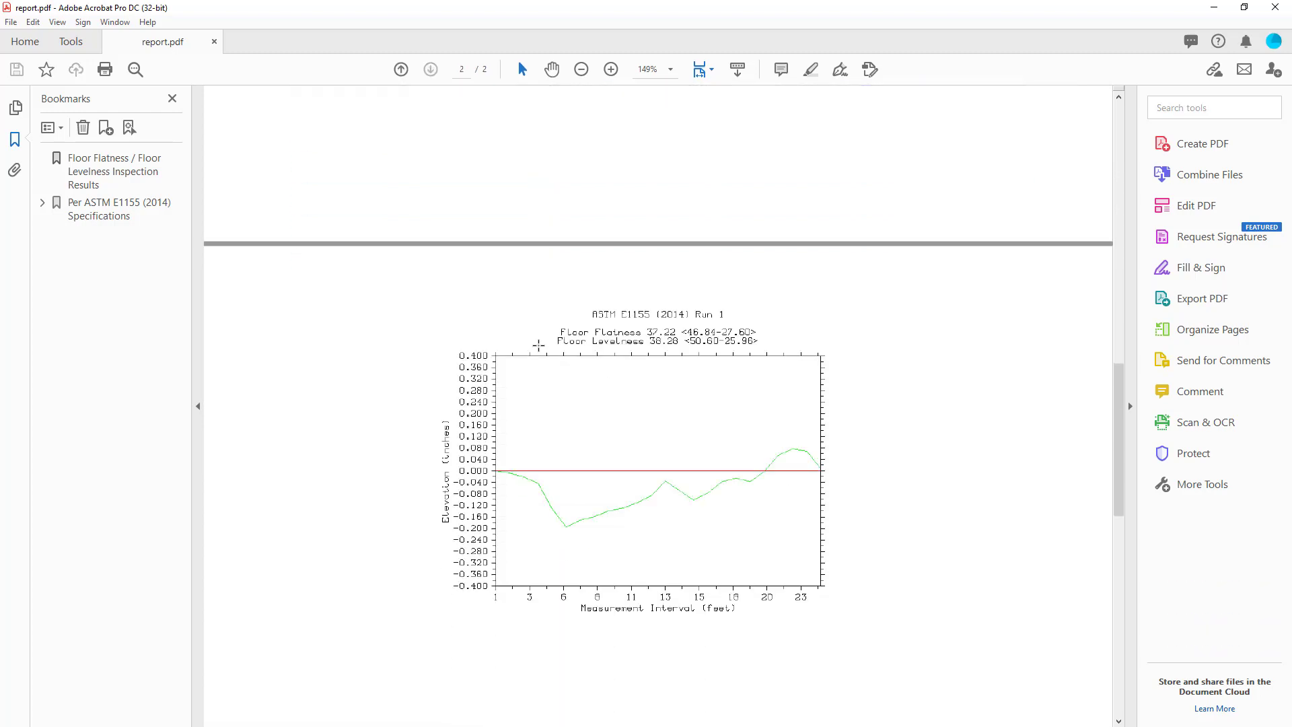
{"action": "scroll", "coordinate": [538, 345], "scroll_direction": "down", "scroll_amount": 3}
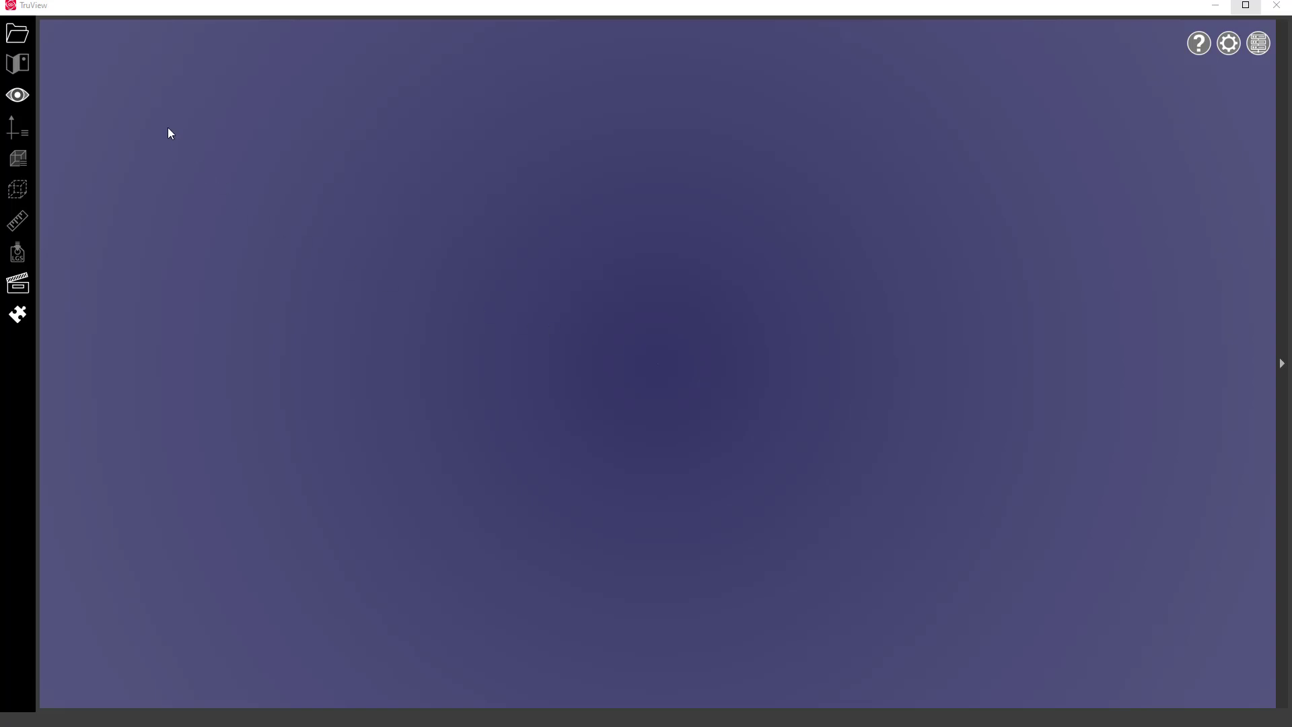
Open the project file project.rtc360 from the F:\RTC360Store folder
{"action": "left_click", "coordinate": [31, 38]}
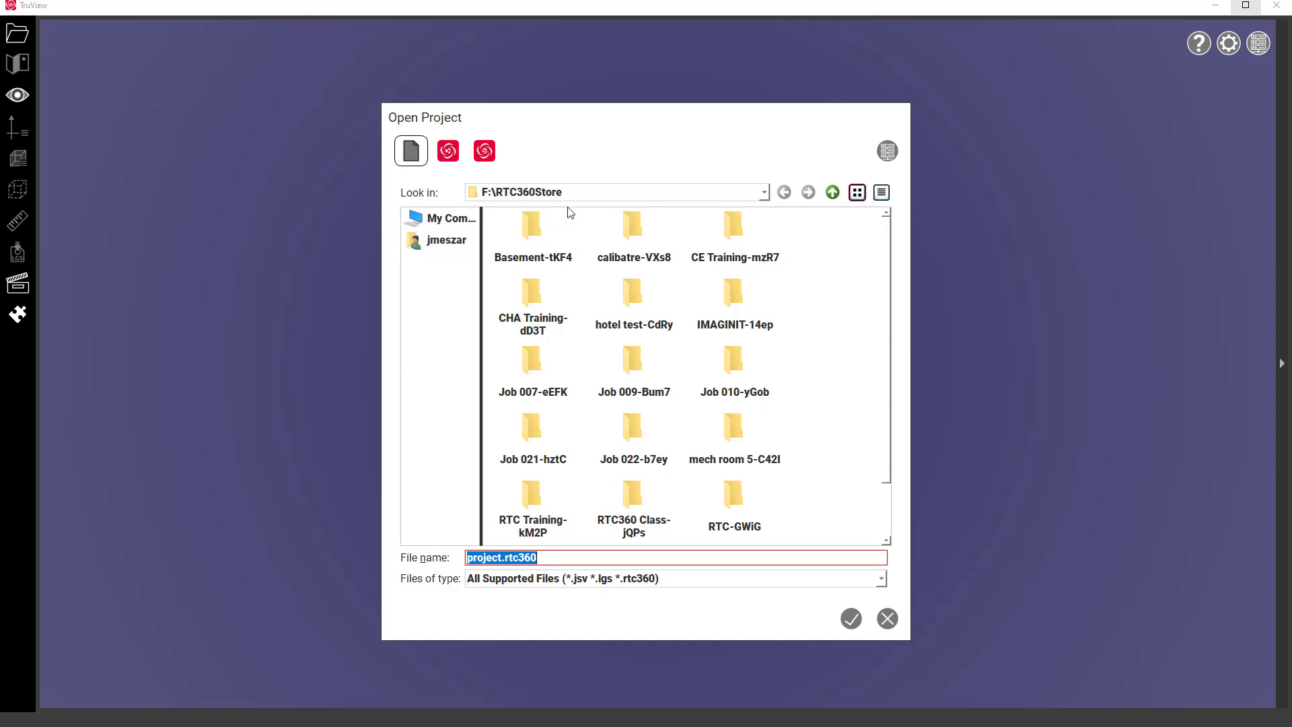
{"action": "left_click", "coordinate": [617, 194]}
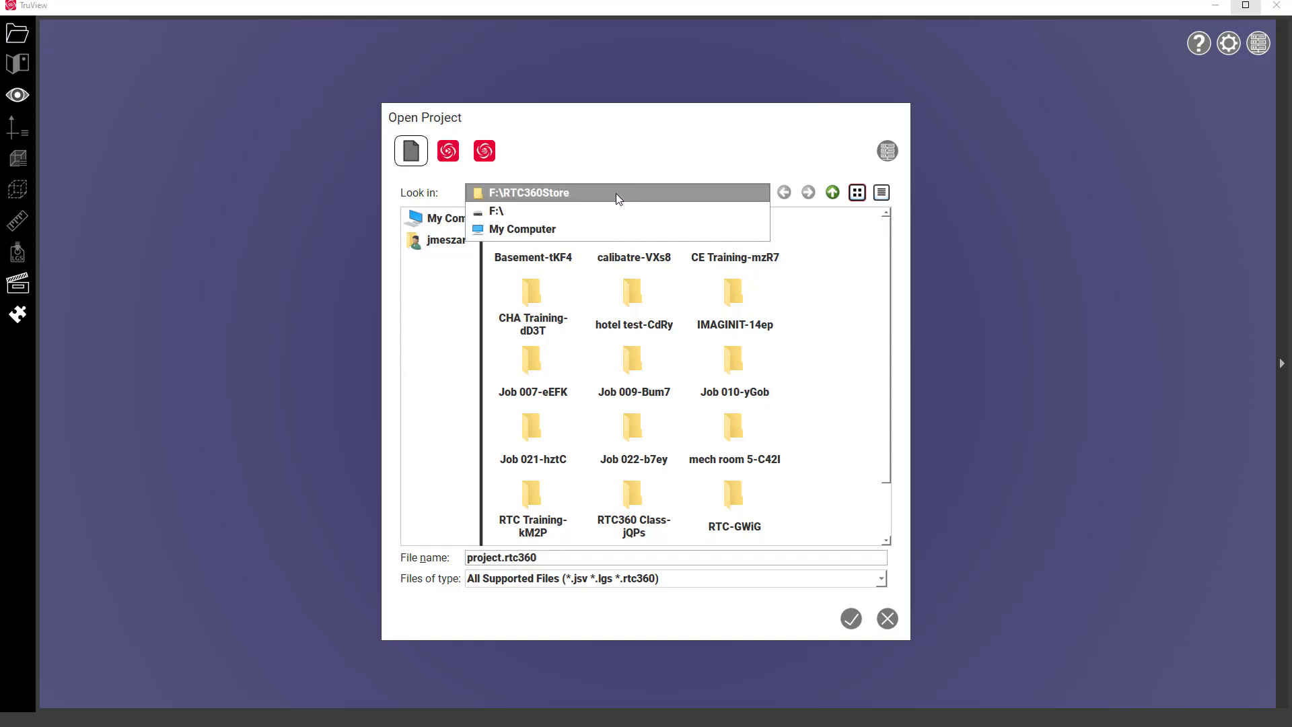
{"action": "left_click", "coordinate": [615, 211]}
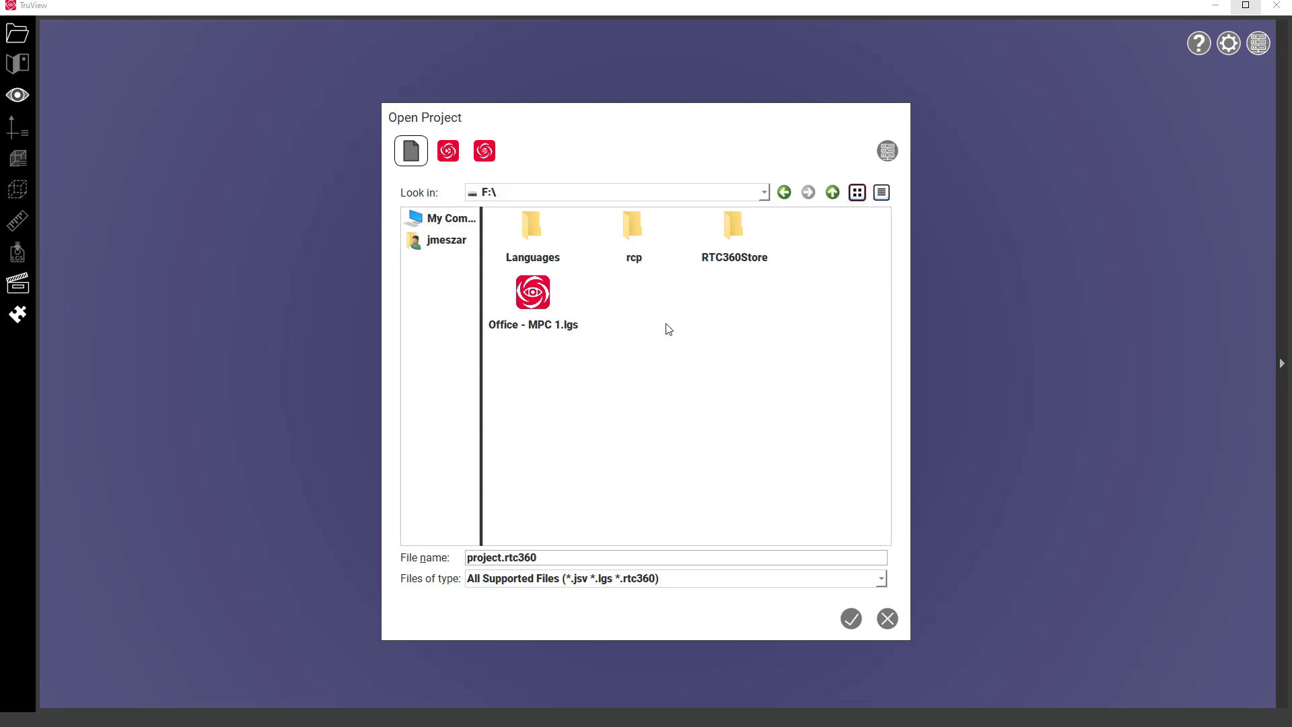
{"action": "double_click", "coordinate": [736, 263]}
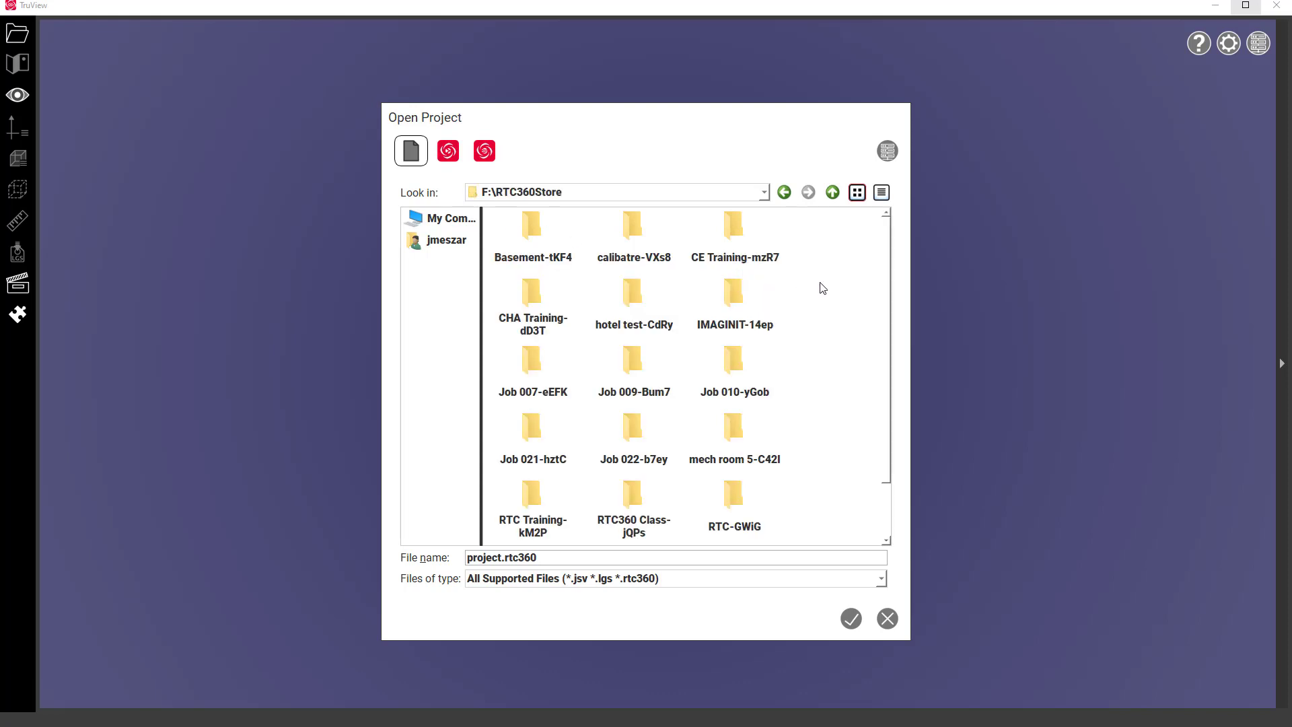
{"action": "left_click_drag", "start_coordinate": [889, 275], "coordinate": [889, 344]}
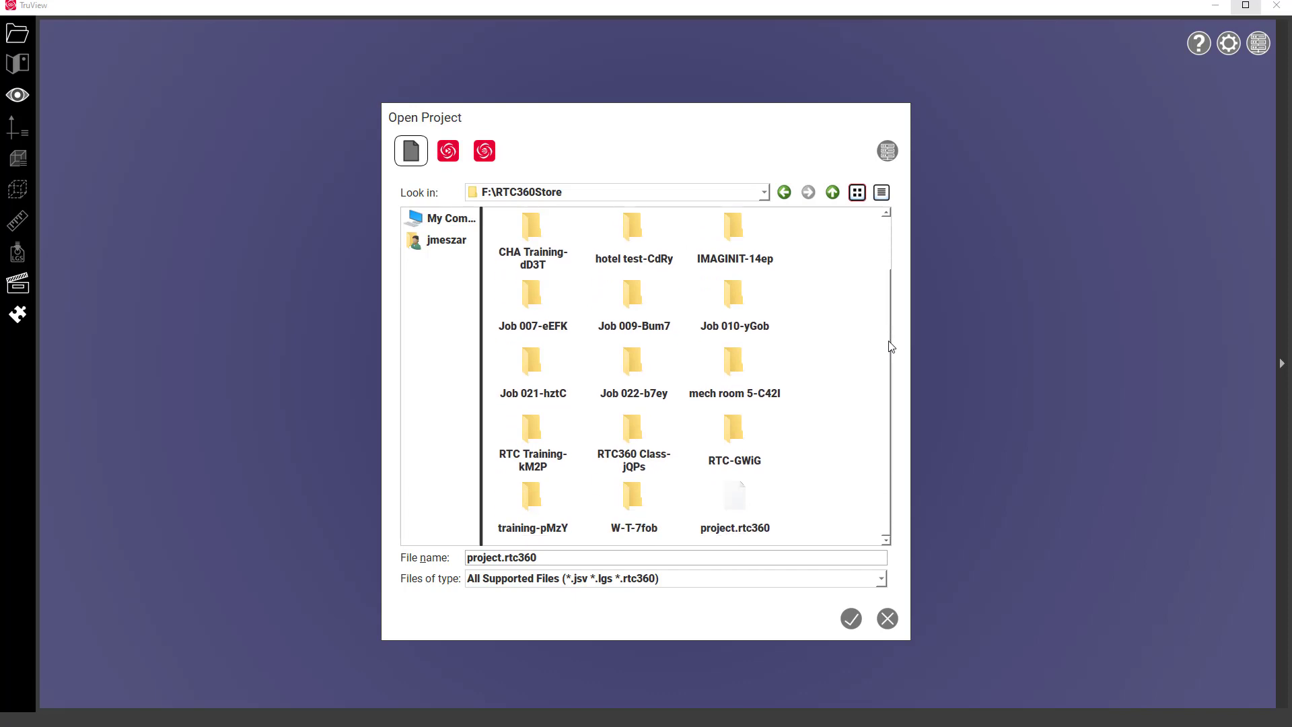
{"action": "left_click", "coordinate": [725, 532]}
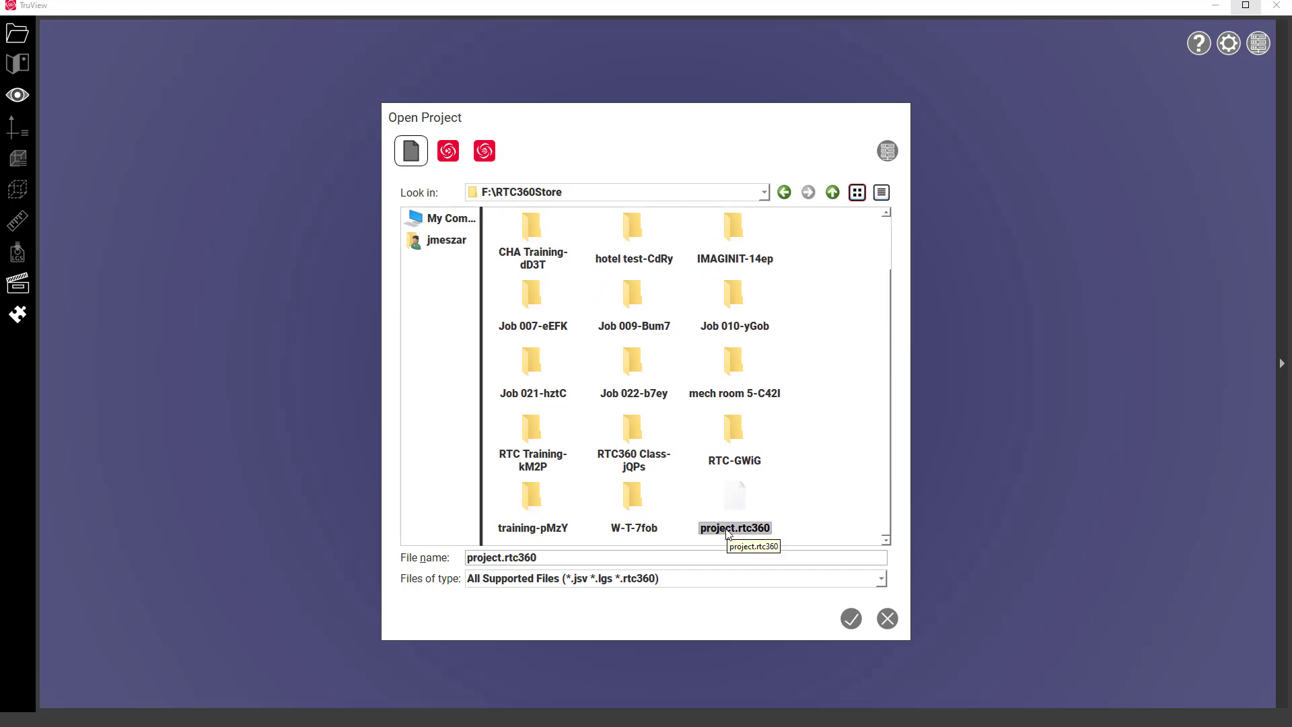
{"action": "double_click", "coordinate": [727, 532]}
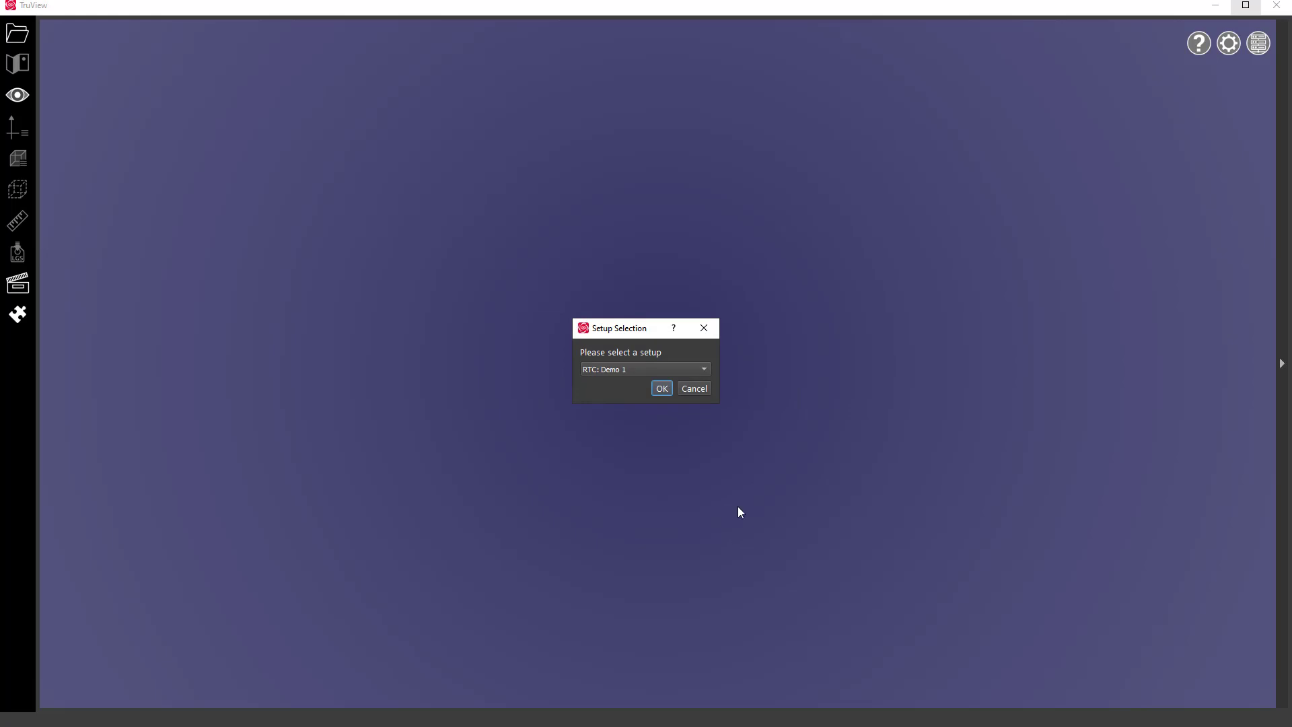
Choose the Basement: Basement 01 setup and load its scan
{"action": "left_click", "coordinate": [649, 372]}
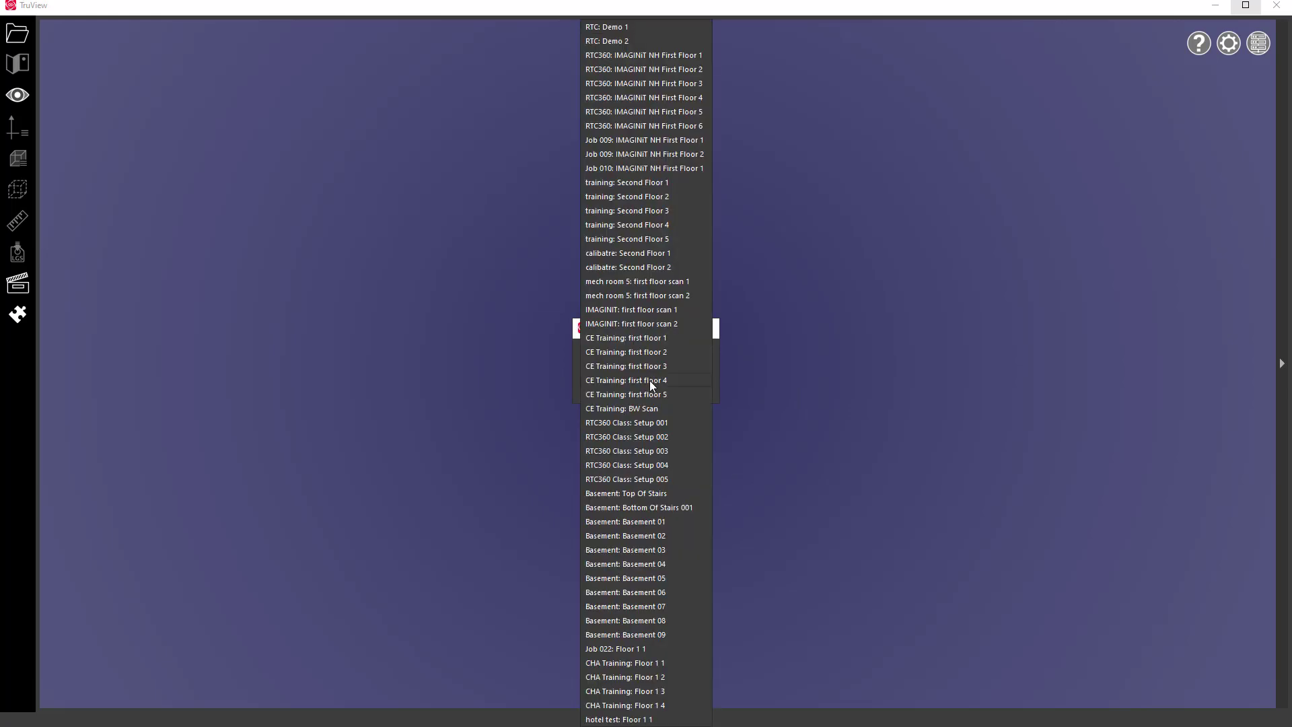
{"action": "left_click", "coordinate": [640, 523]}
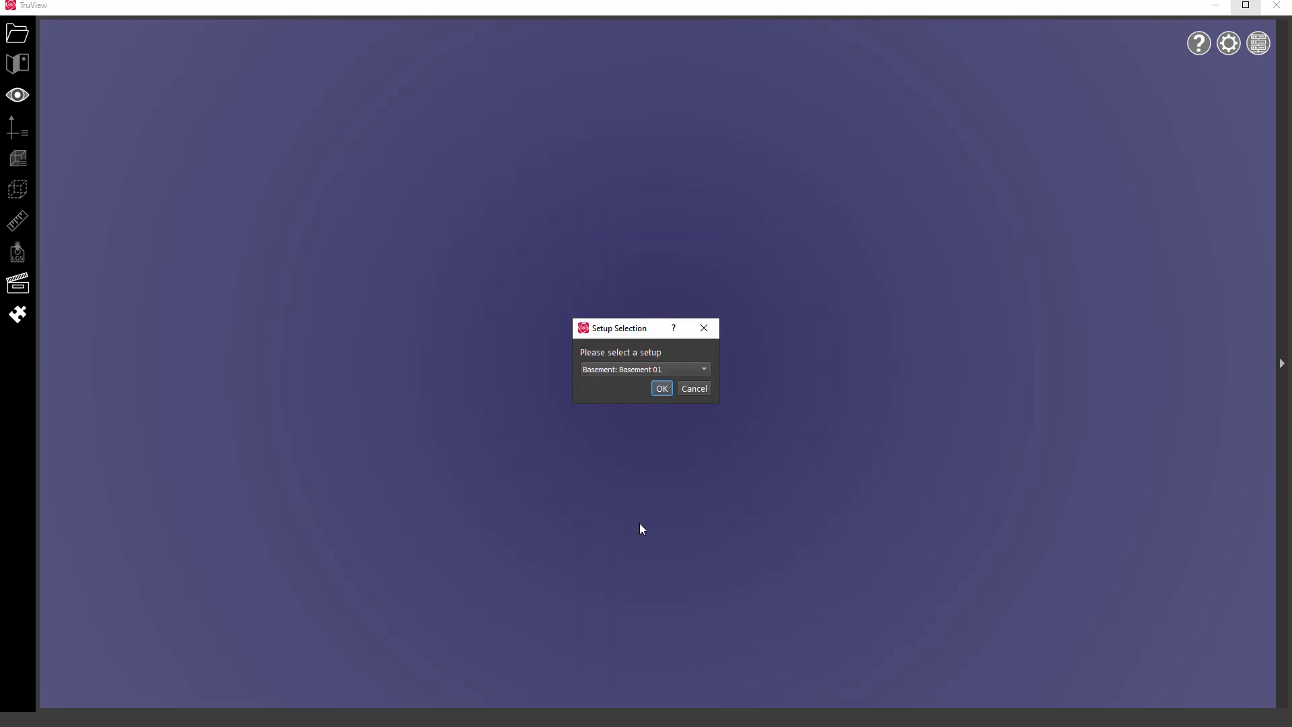
{"action": "left_click", "coordinate": [663, 387]}
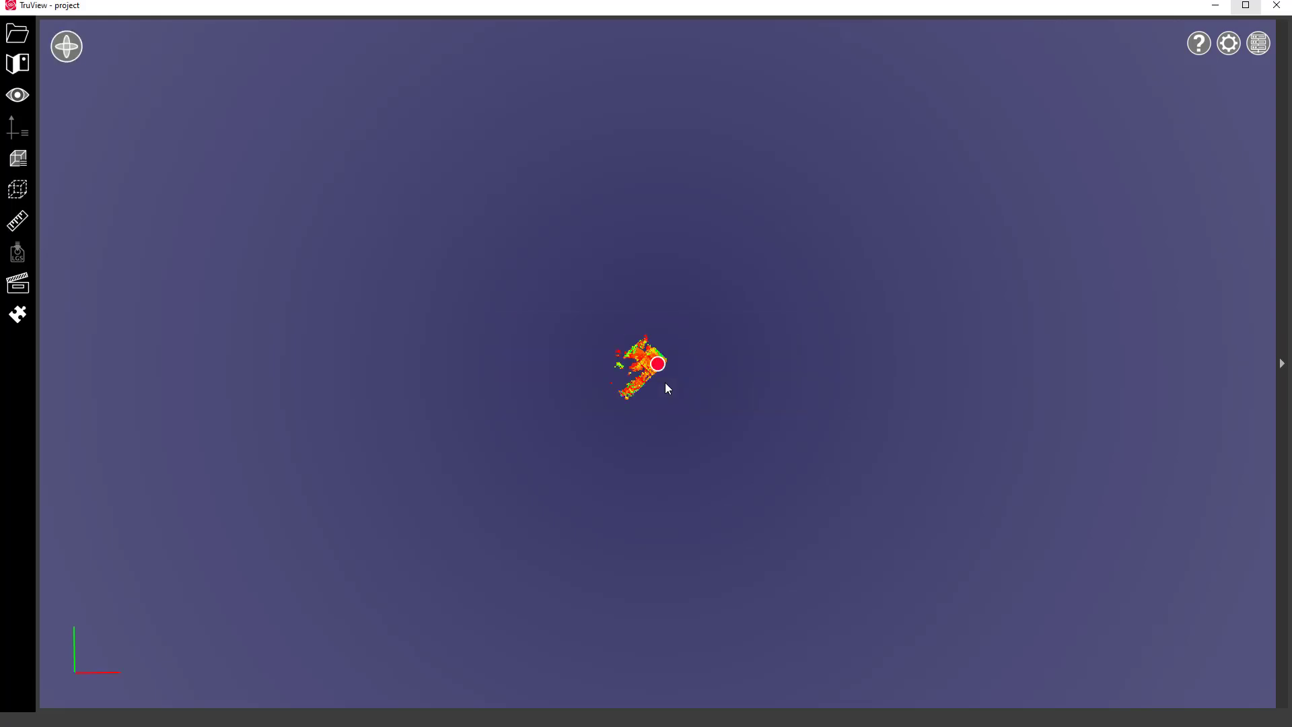
Examine the Basement 01 point cloud from above and from the sides, including the extent of its floor and walls
{"action": "scroll", "coordinate": [653, 374], "scroll_direction": "up", "scroll_amount": 5}
{"action": "mouse_move", "coordinate": [643, 361]}
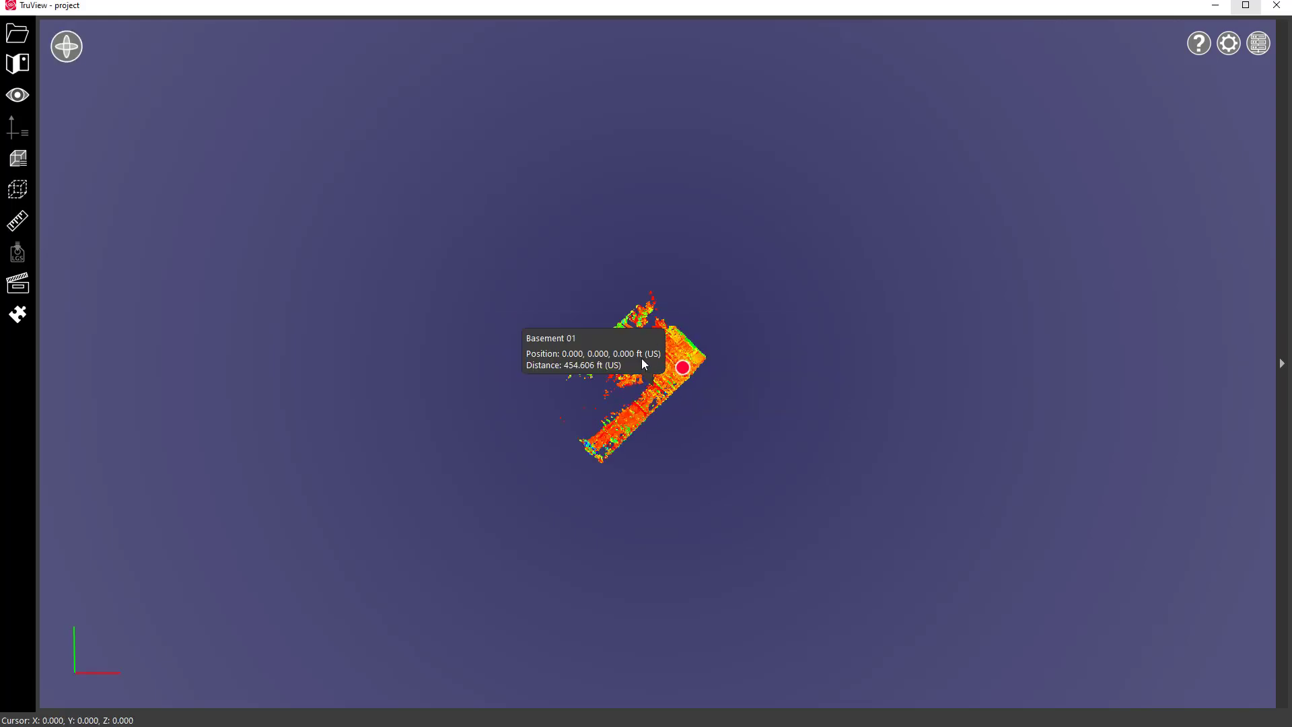
{"action": "scroll", "coordinate": [646, 360], "scroll_direction": "up", "scroll_amount": 4}
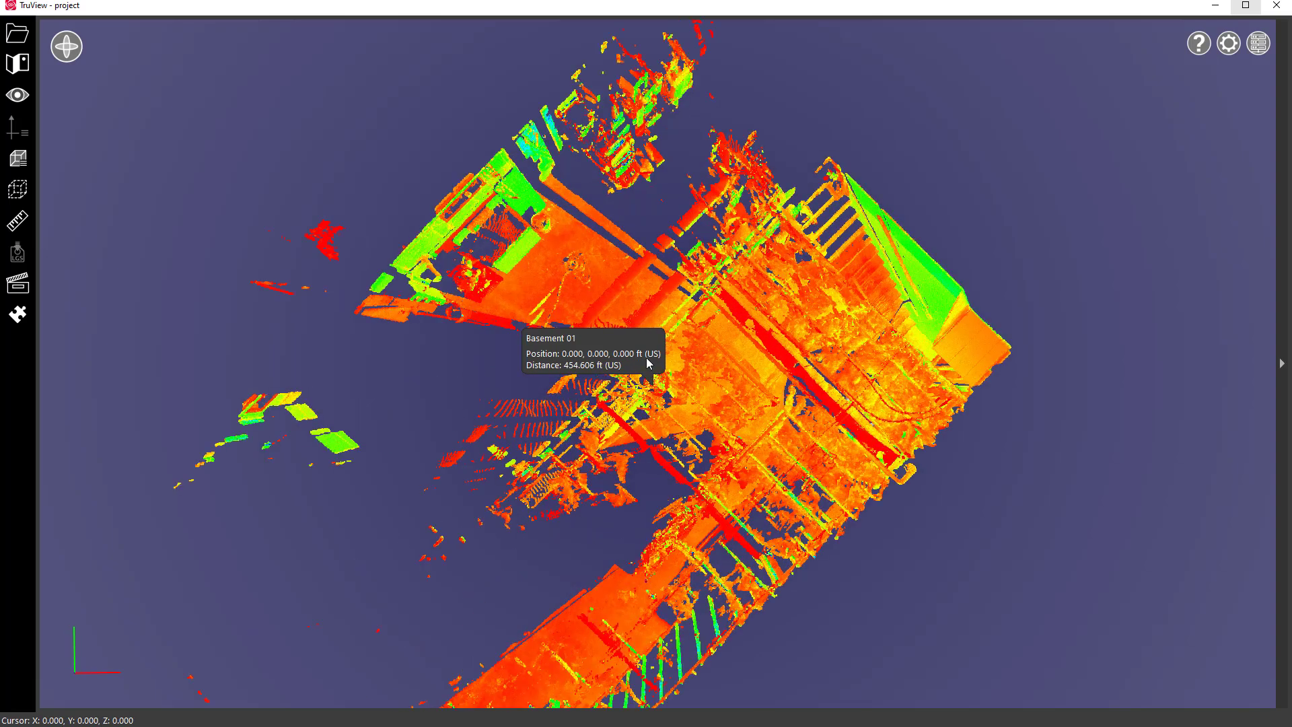
{"action": "scroll", "coordinate": [640, 360], "scroll_direction": "down", "scroll_amount": 2}
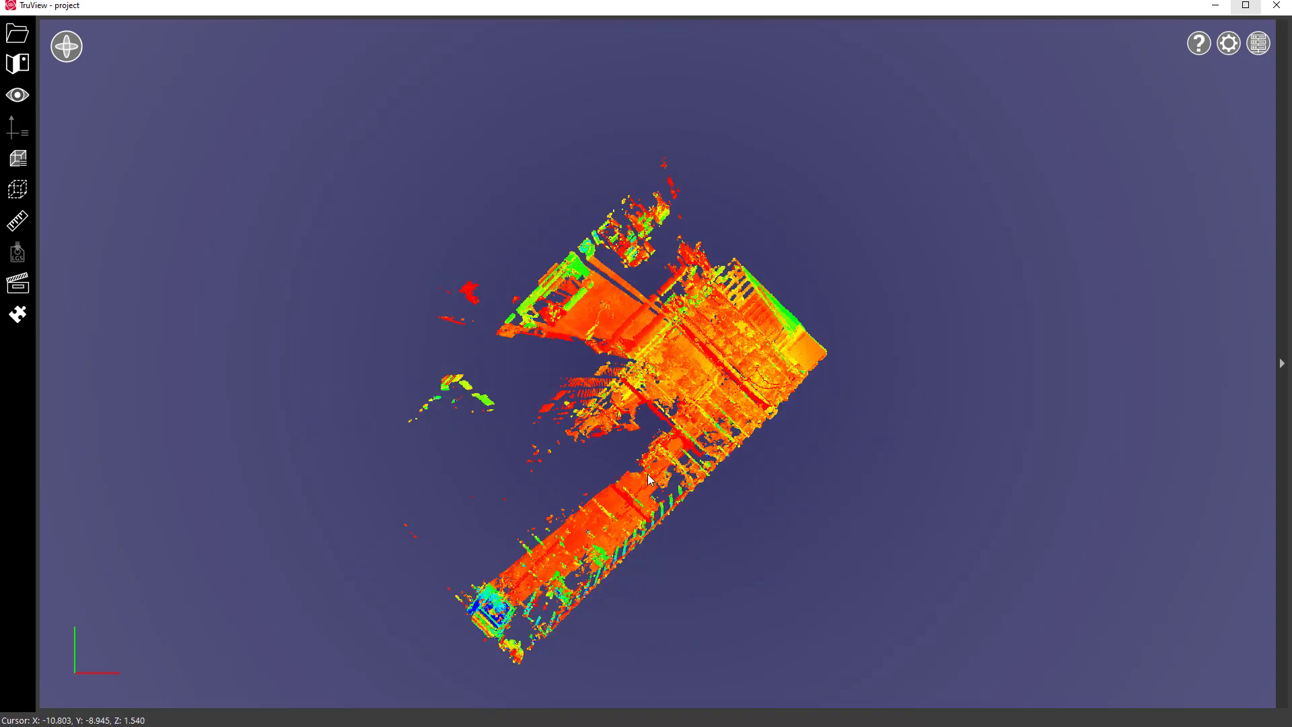
{"action": "left_click_drag", "start_coordinate": [653, 492], "coordinate": [603, 268]}
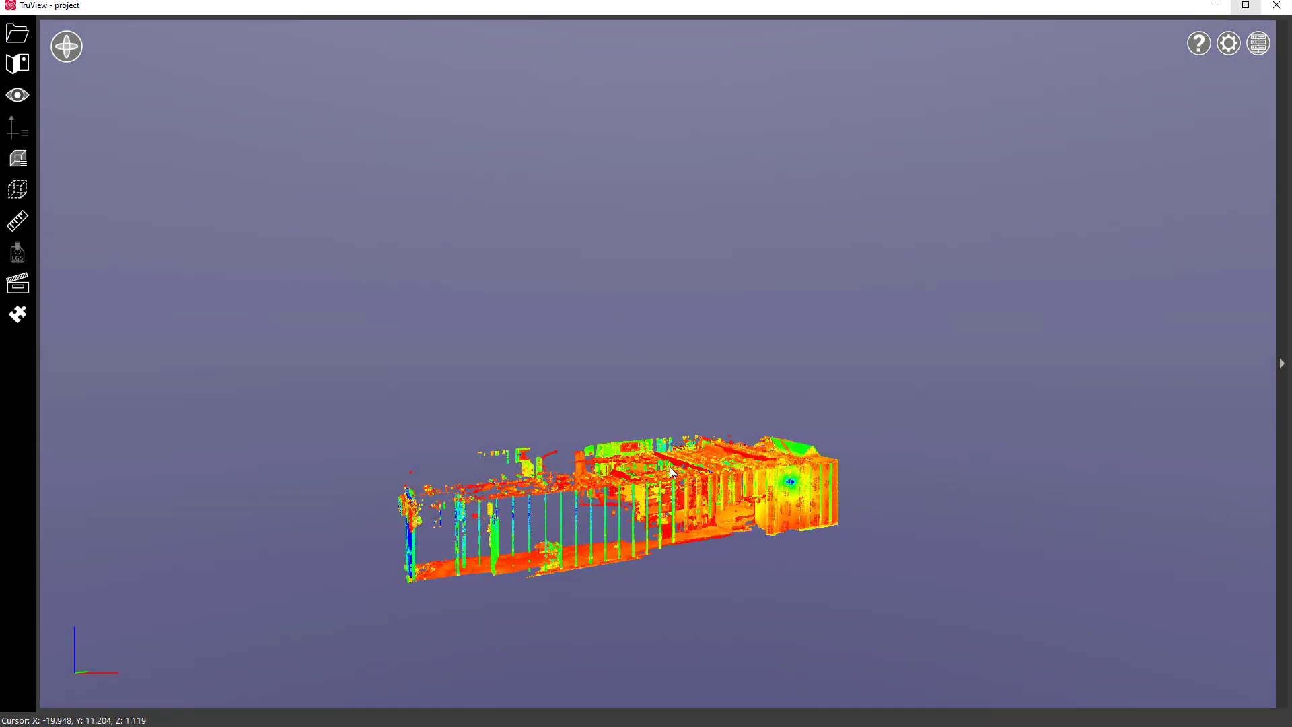
{"action": "left_click_drag", "start_coordinate": [712, 488], "coordinate": [563, 559]}
{"action": "scroll", "coordinate": [562, 559], "scroll_direction": "up", "scroll_amount": 4}
{"action": "scroll", "coordinate": [562, 560], "scroll_direction": "down", "scroll_amount": 4}
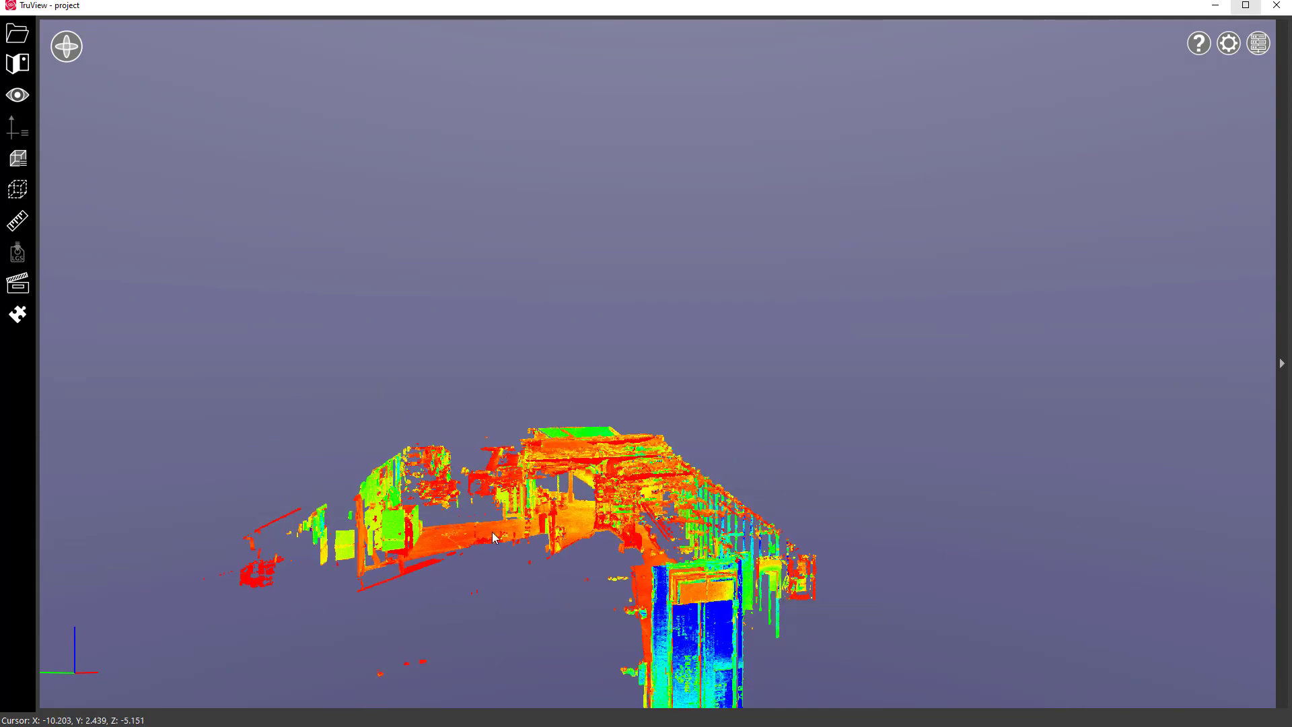
{"action": "scroll", "coordinate": [501, 529], "scroll_direction": "up", "scroll_amount": 4}
{"action": "scroll", "coordinate": [499, 528], "scroll_direction": "down", "scroll_amount": 3}
{"action": "left_click_drag", "start_coordinate": [499, 529], "coordinate": [521, 477]}
{"action": "scroll", "coordinate": [520, 477], "scroll_direction": "down", "scroll_amount": 5}
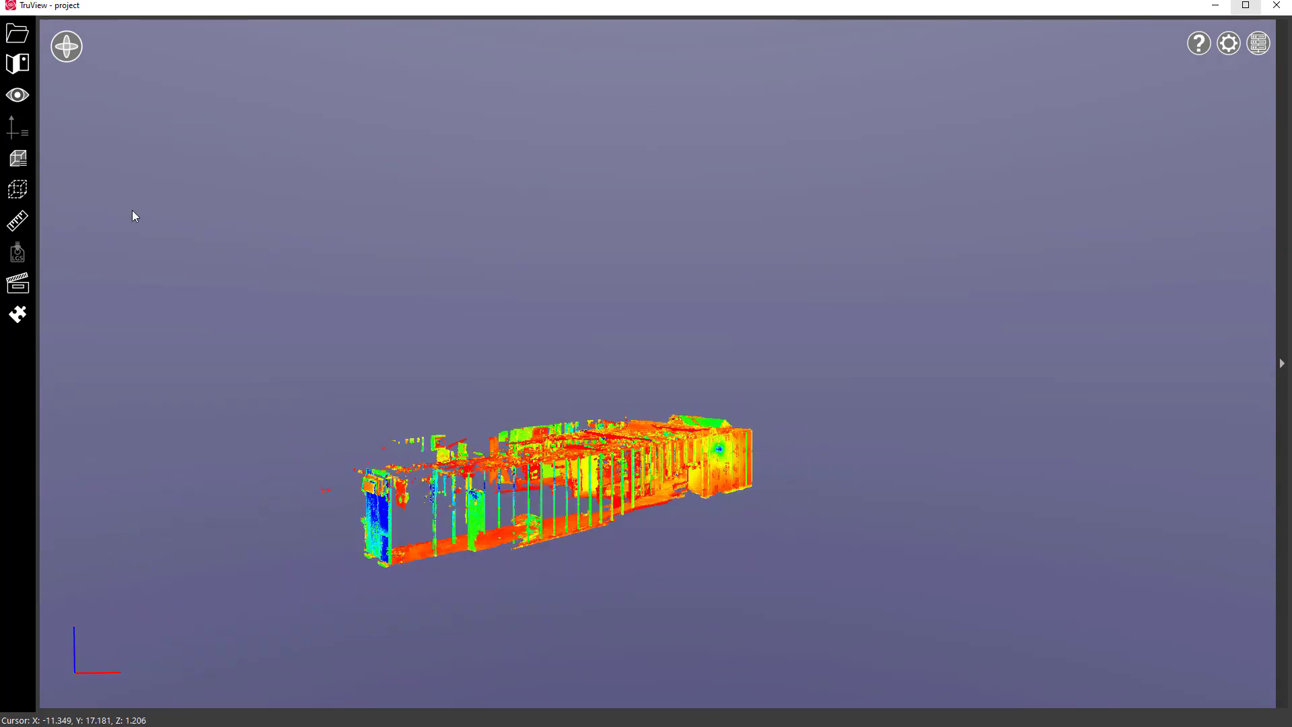
Create a manual clip box around the scan, lower its upper face to just above the floor, and apply it
{"action": "left_click", "coordinate": [19, 196]}
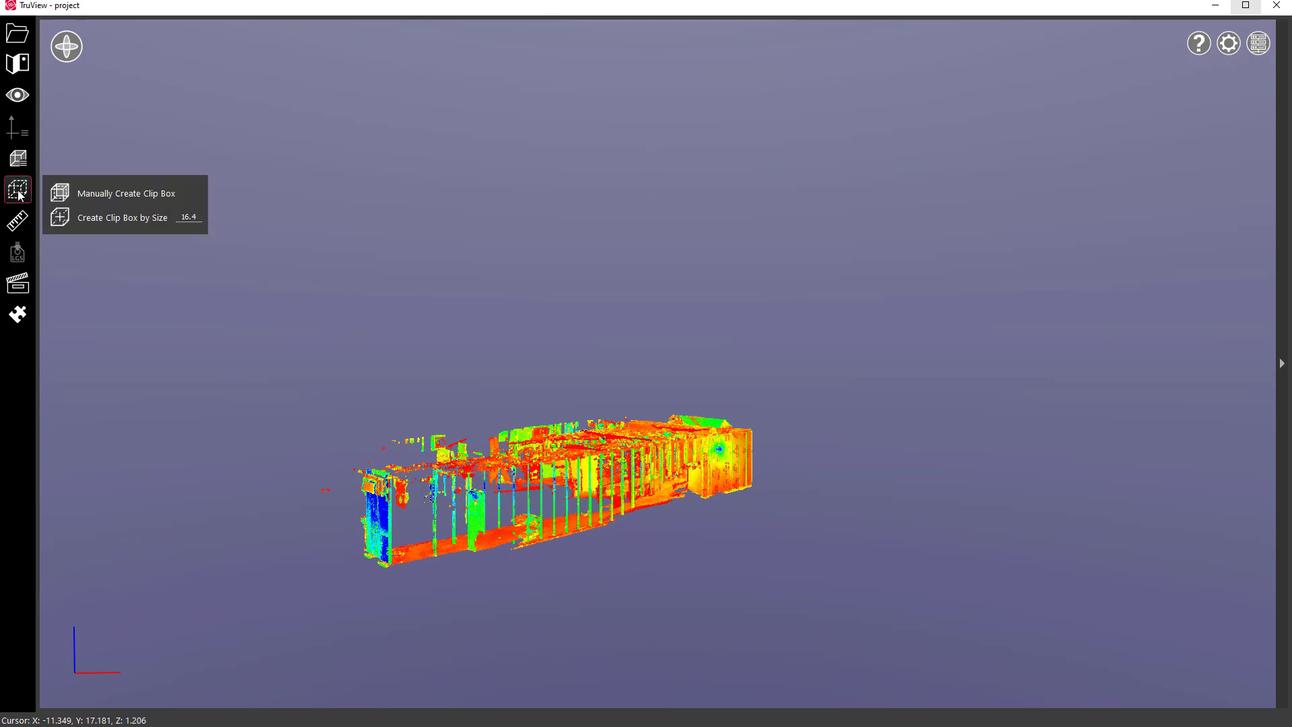
{"action": "left_click", "coordinate": [115, 196]}
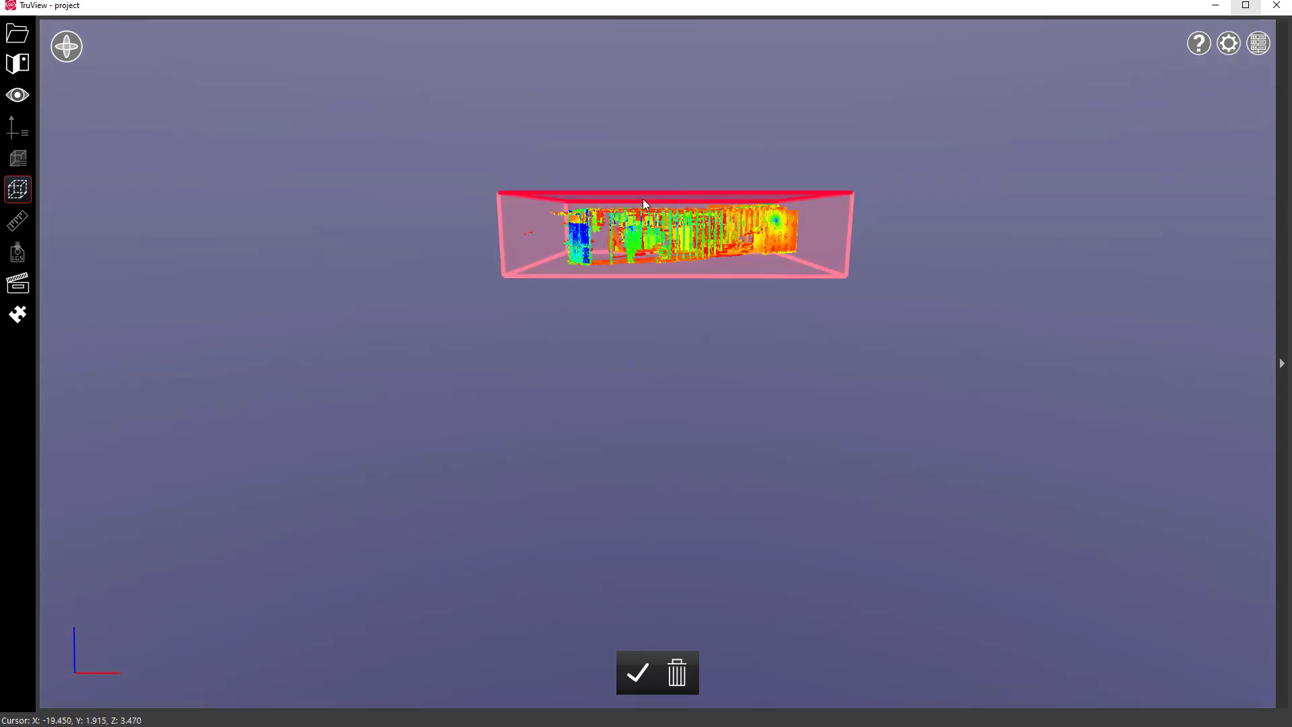
{"action": "left_click_drag", "start_coordinate": [643, 199], "coordinate": [642, 253]}
{"action": "scroll", "coordinate": [660, 234], "scroll_direction": "up", "scroll_amount": 3}
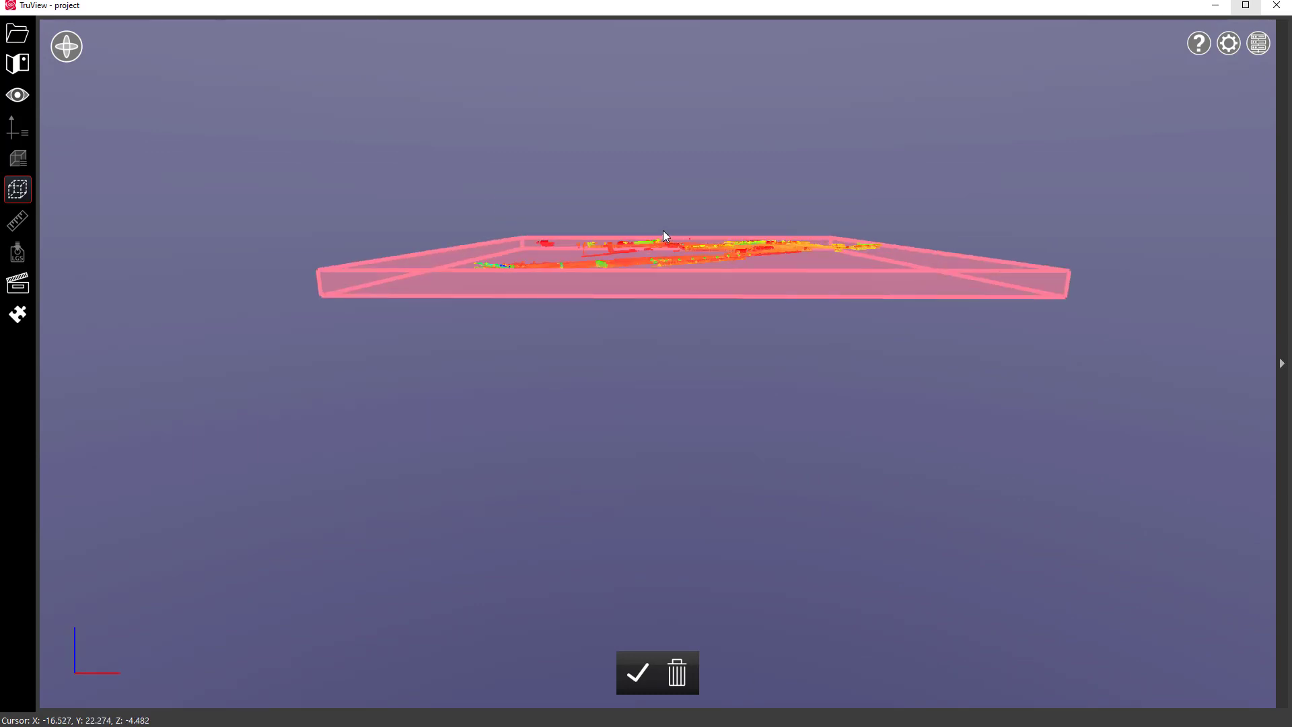
{"action": "scroll", "coordinate": [663, 235], "scroll_direction": "up", "scroll_amount": 5}
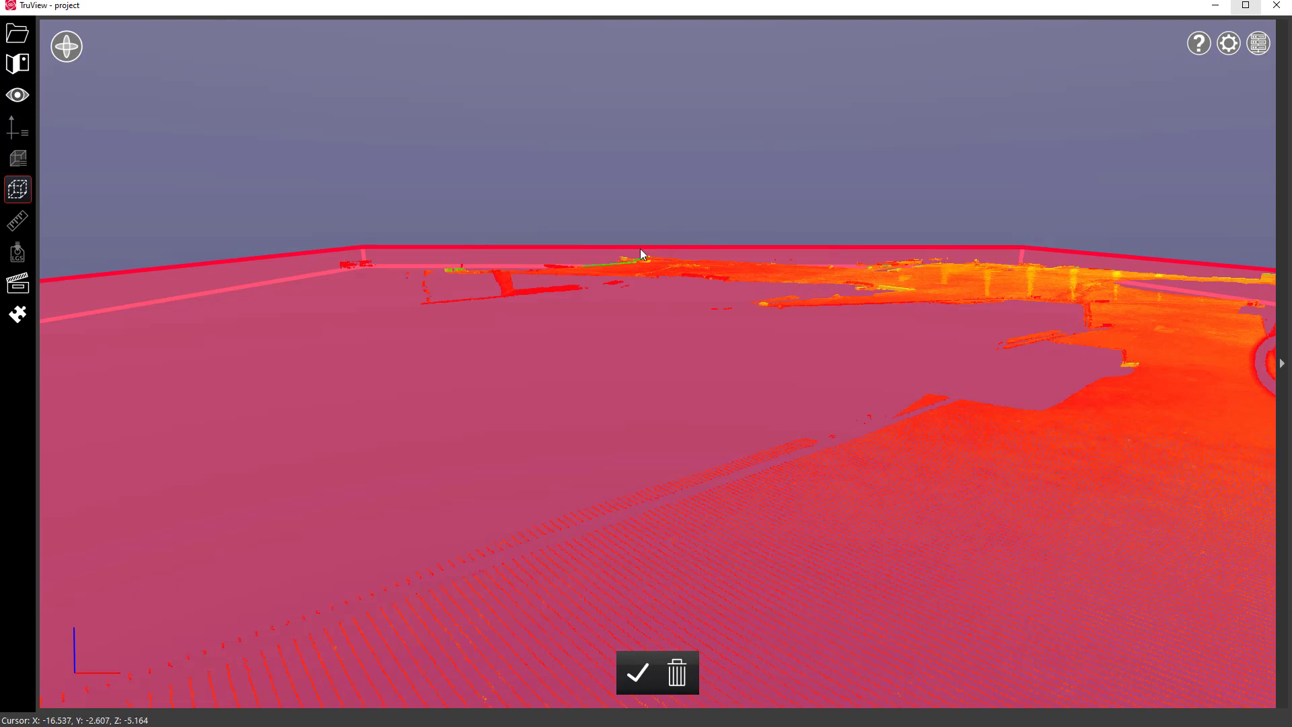
{"action": "scroll", "coordinate": [643, 229], "scroll_direction": "down", "scroll_amount": 6}
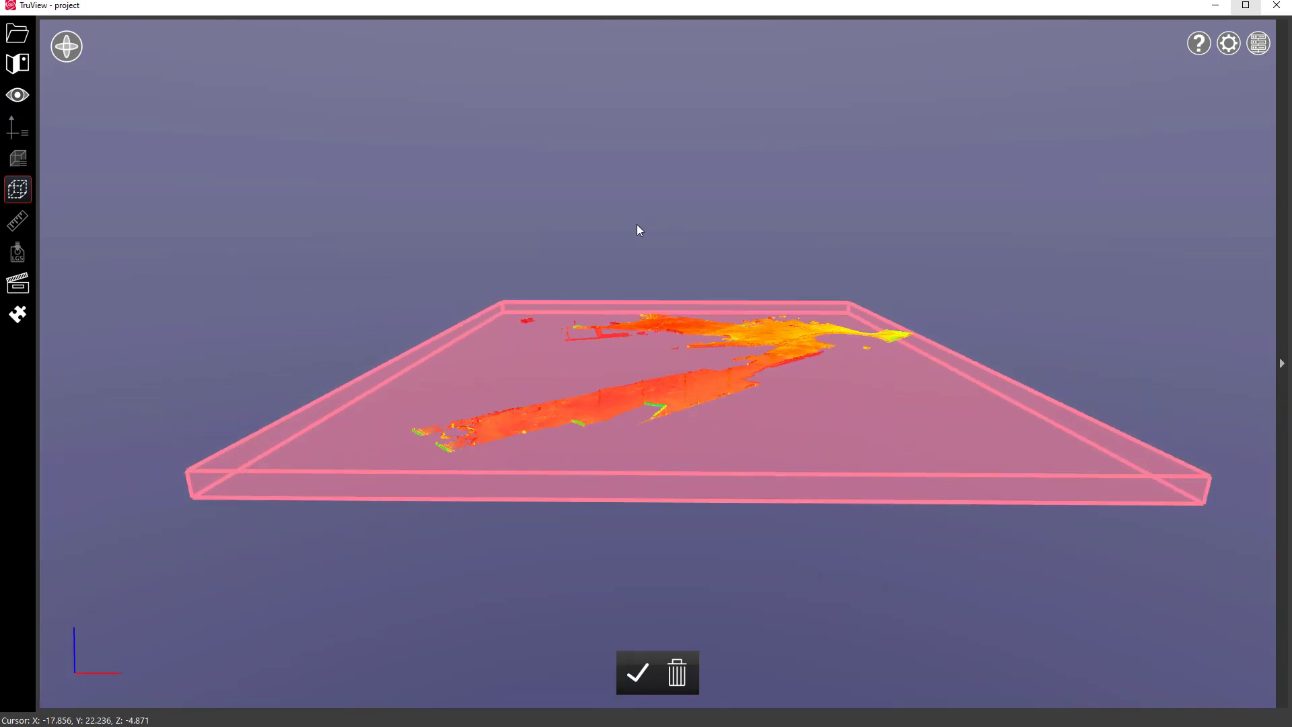
{"action": "left_click", "coordinate": [636, 680]}
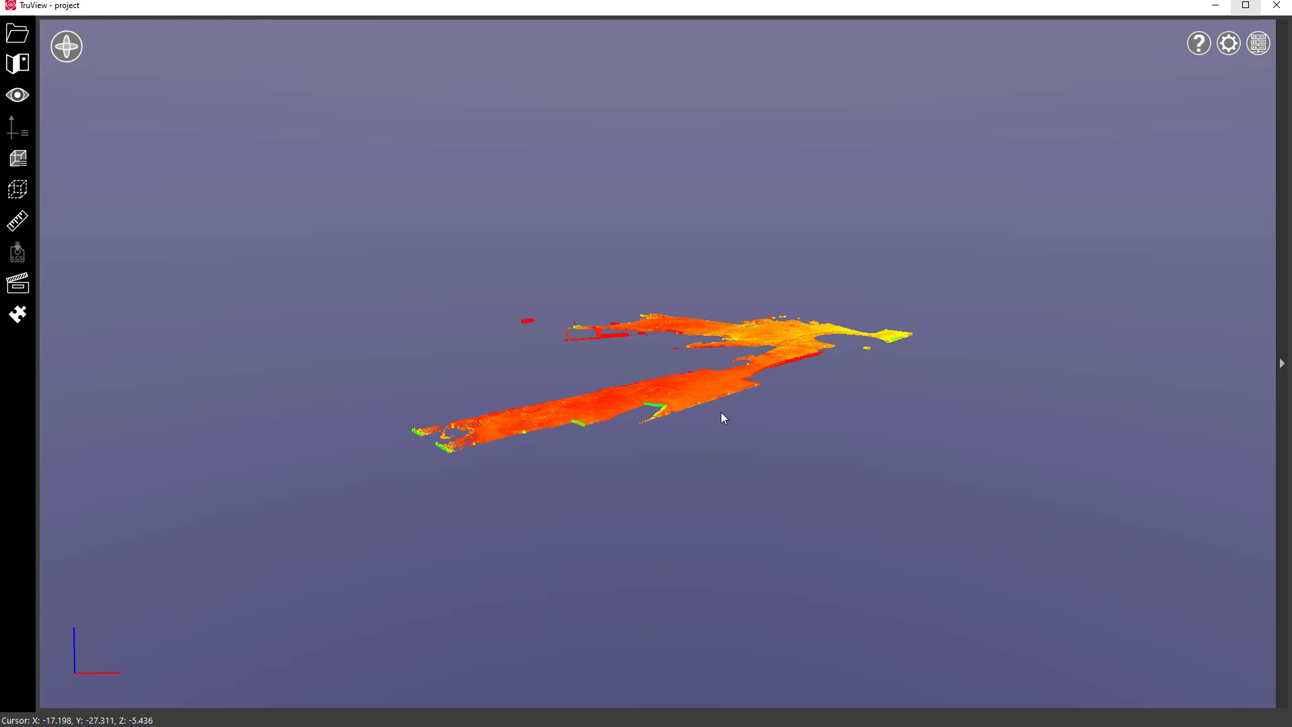
Set the clipped floor slice to a straight-down top view framing the wide northern part of the floor
{"action": "left_click_drag", "start_coordinate": [741, 451], "coordinate": [828, 666]}
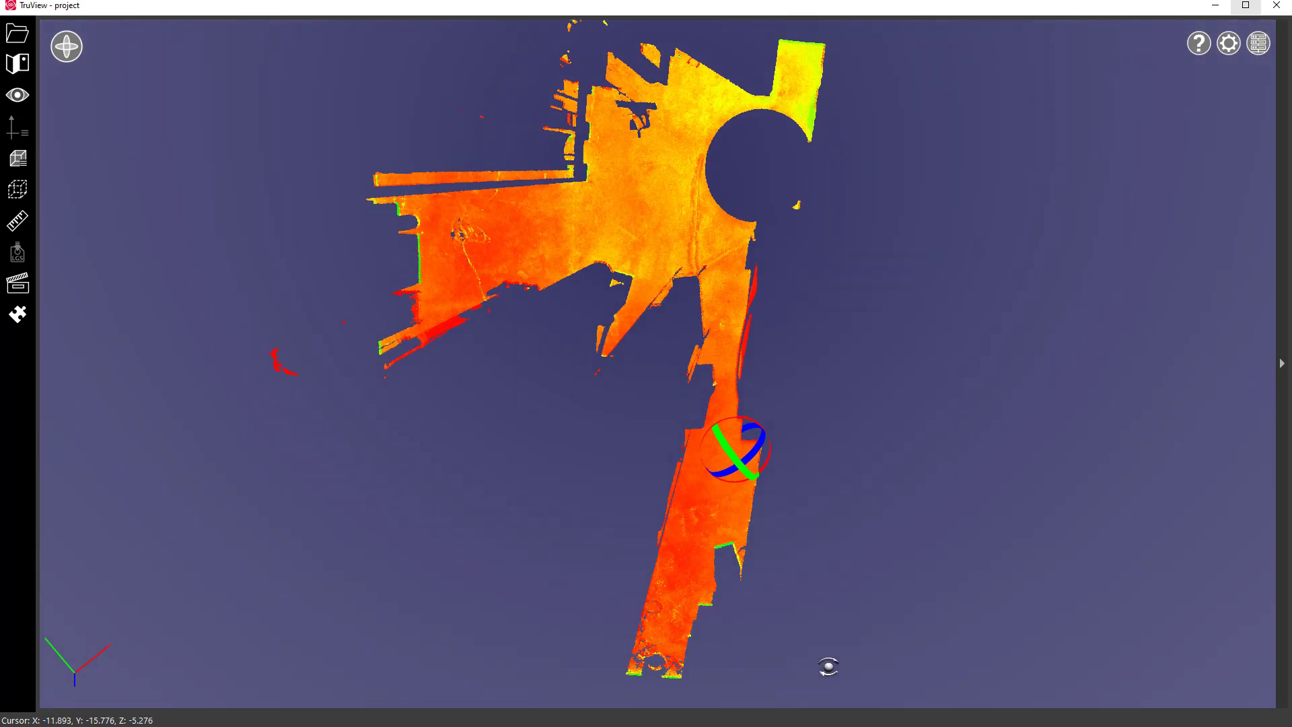
{"action": "left_click", "coordinate": [66, 40]}
{"action": "left_click", "coordinate": [104, 47]}
{"action": "left_click", "coordinate": [104, 83]}
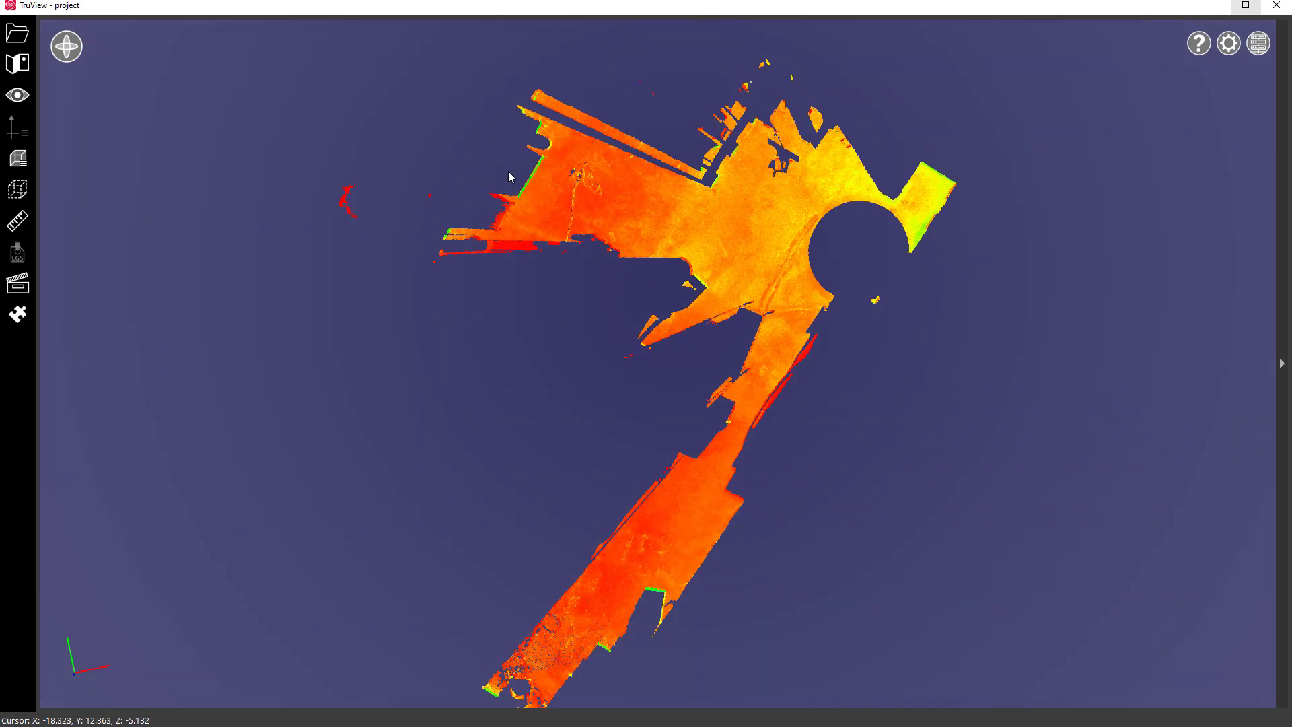
{"action": "scroll", "coordinate": [438, 349], "scroll_direction": "down", "scroll_amount": 3}
{"action": "scroll", "coordinate": [681, 210], "scroll_direction": "up", "scroll_amount": 2}
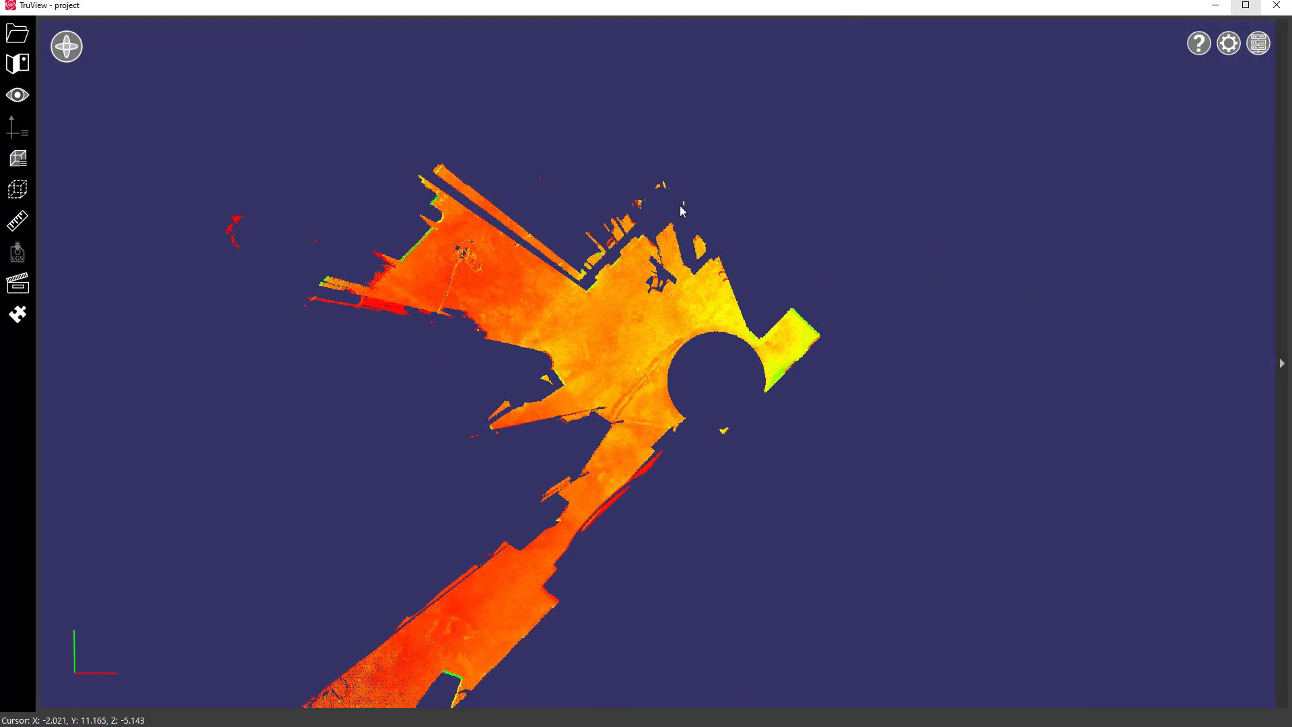
{"action": "scroll", "coordinate": [605, 191], "scroll_direction": "up", "scroll_amount": 1}
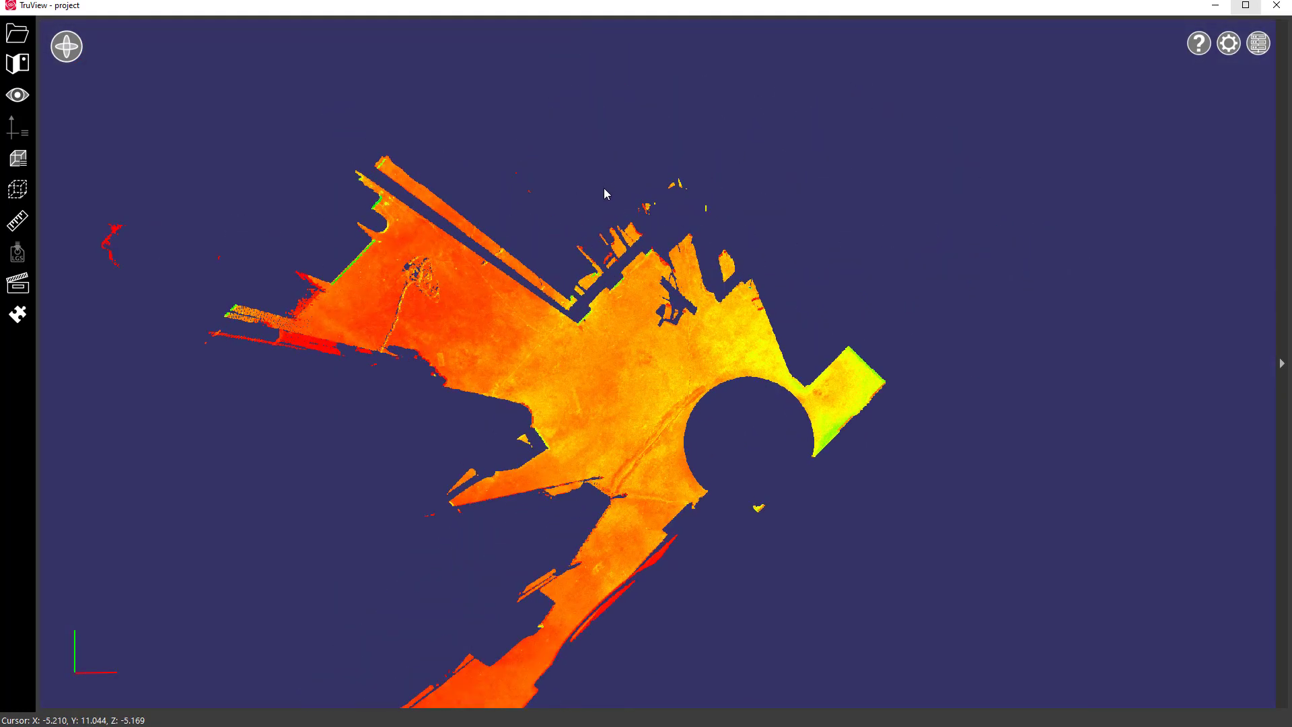
Launch the Rithm plugin, move its window clear of the floor, and start a Floor Flatness (ASTM 1155) inspection
{"action": "left_click", "coordinate": [20, 314]}
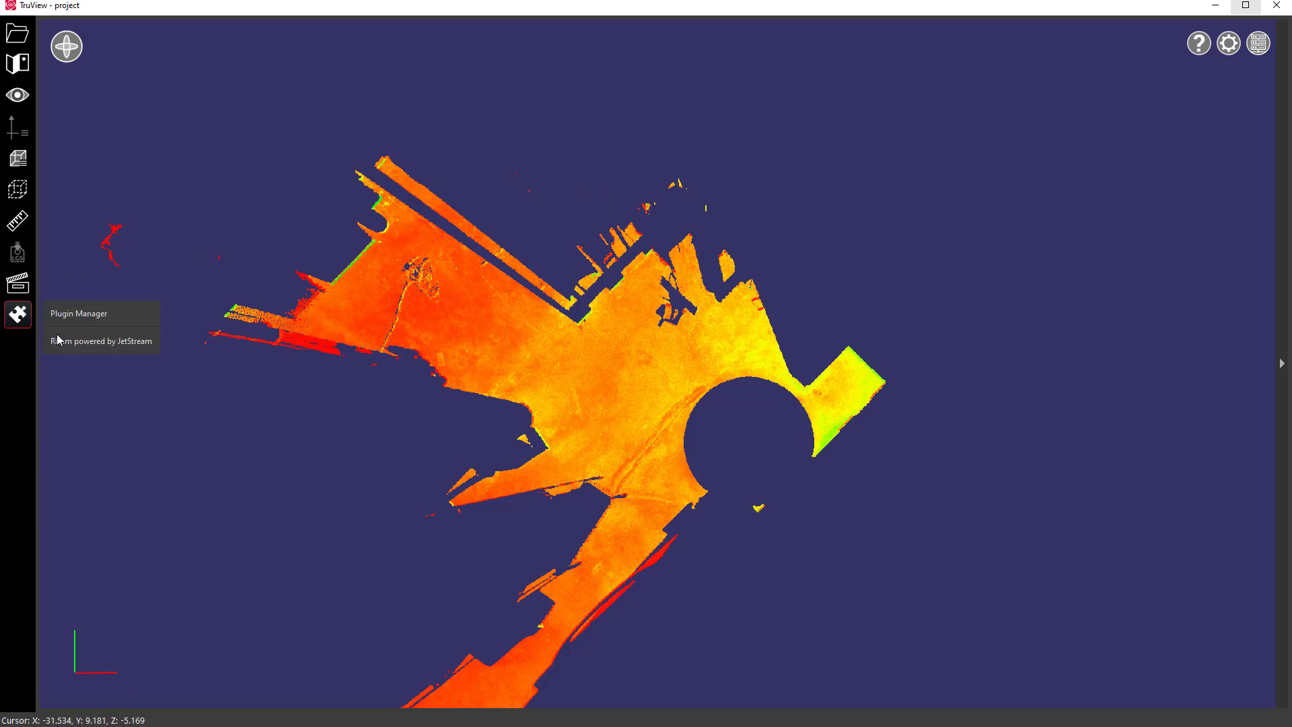
{"action": "left_click", "coordinate": [69, 345]}
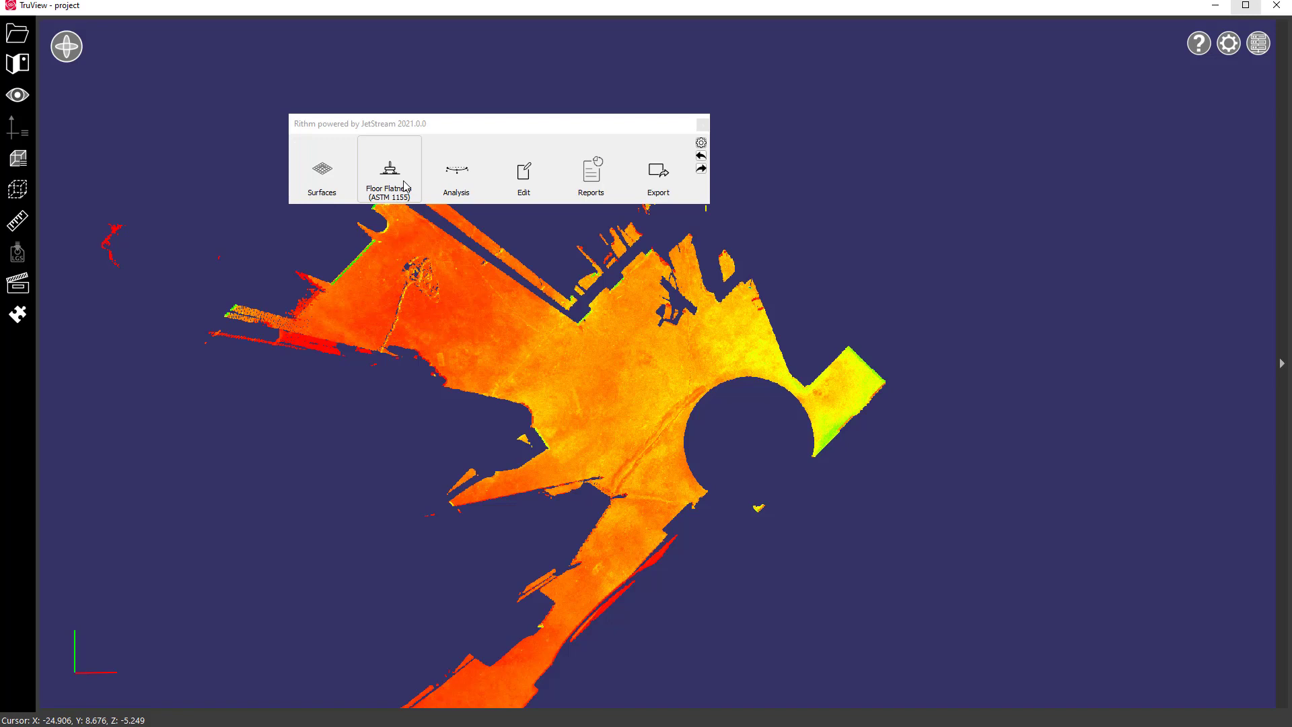
{"action": "left_click_drag", "start_coordinate": [418, 124], "coordinate": [834, 45]}
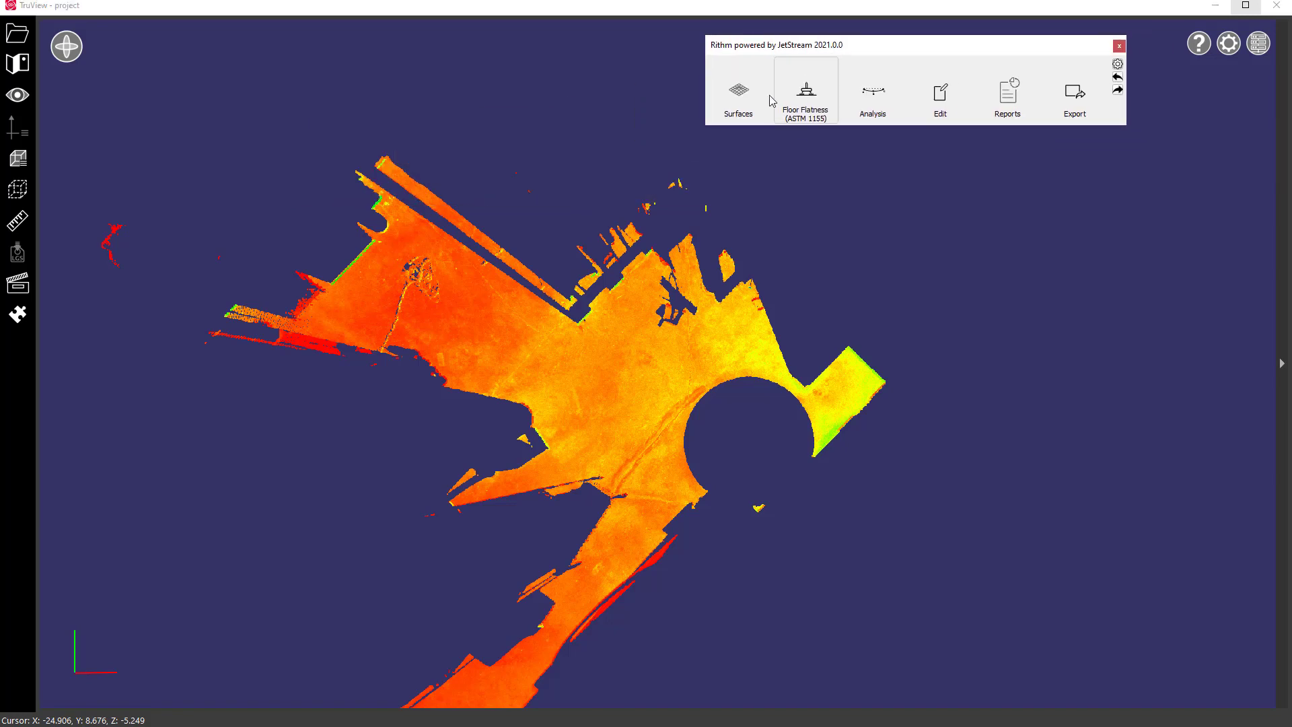
{"action": "left_click", "coordinate": [799, 96]}
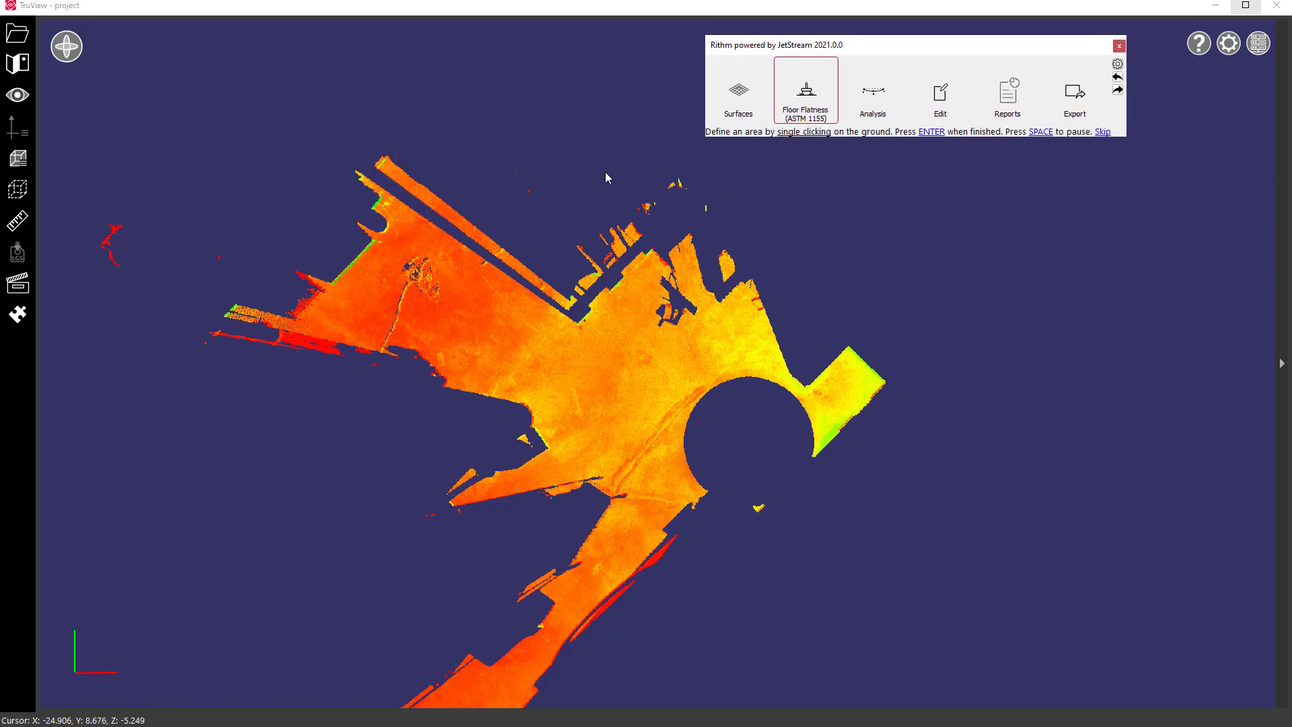
Outline a ten-point test area from the floor's northwest end along the circular scanner gap and back along the southern edge, and finish it
{"action": "left_click", "coordinate": [405, 213]}
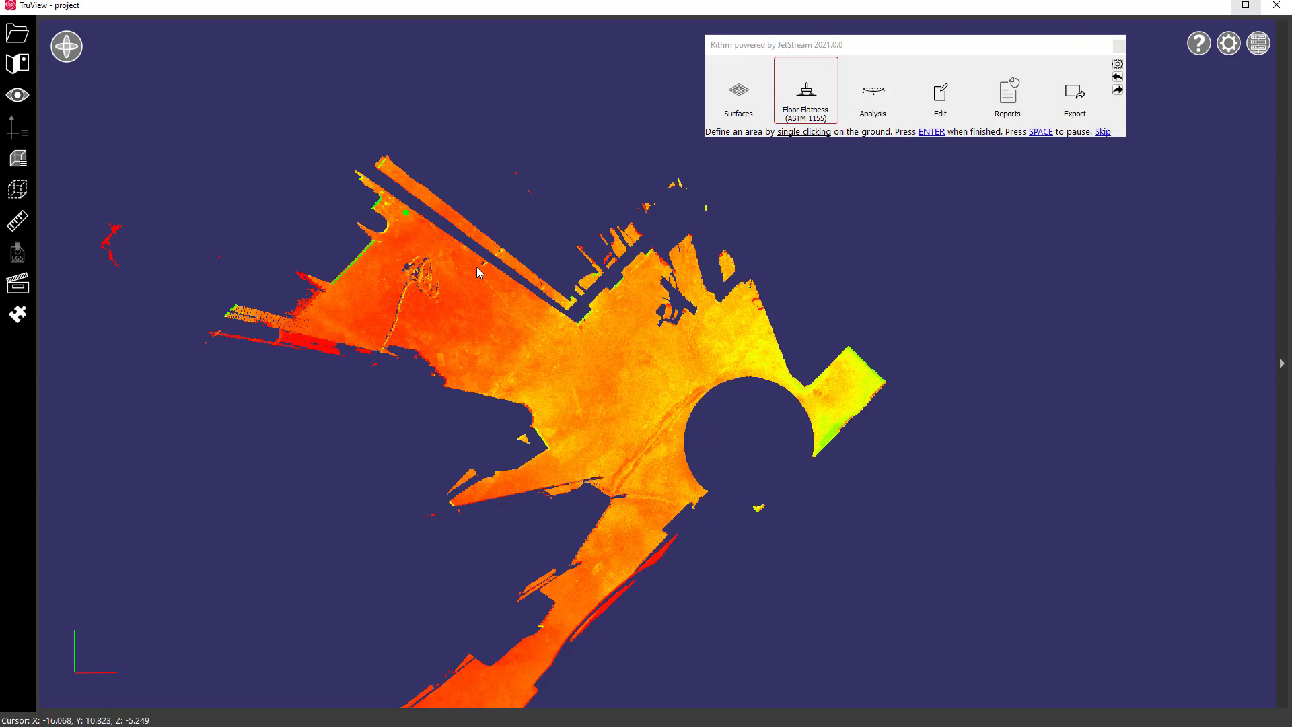
{"action": "left_click", "coordinate": [684, 397]}
{"action": "left_click", "coordinate": [681, 420]}
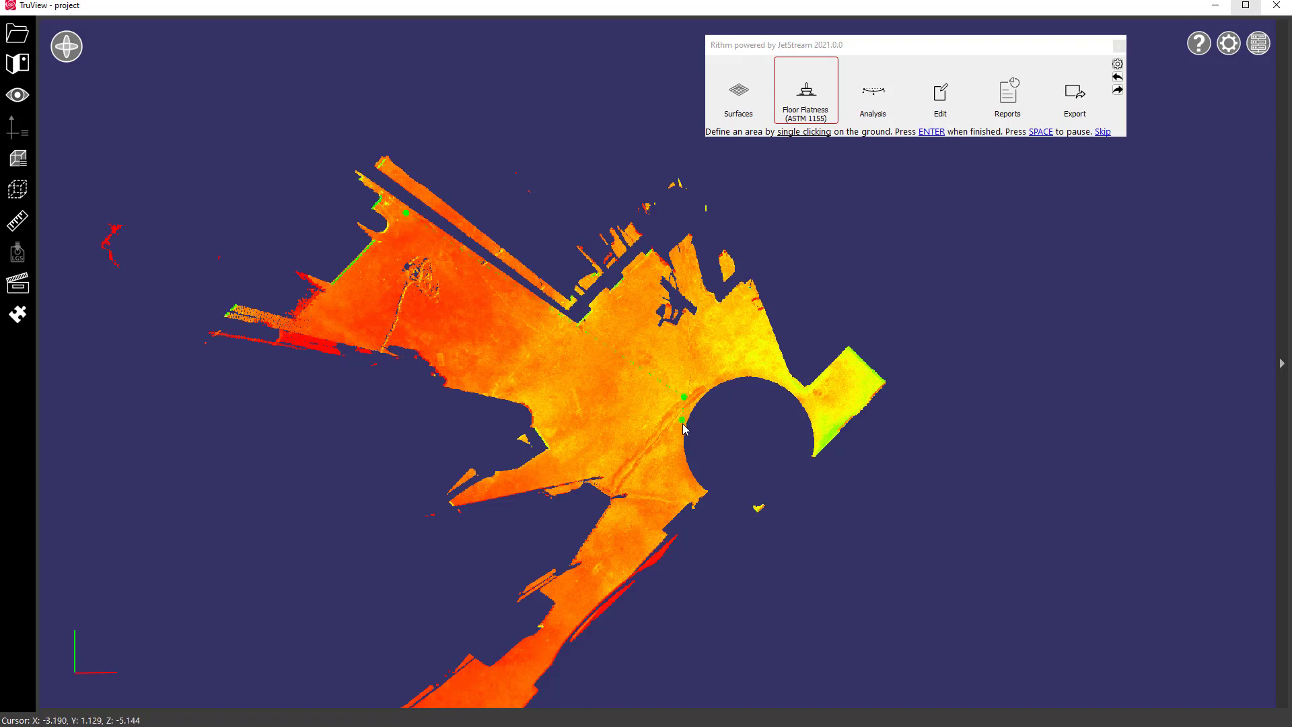
{"action": "left_click", "coordinate": [686, 475]}
{"action": "left_click", "coordinate": [701, 492]}
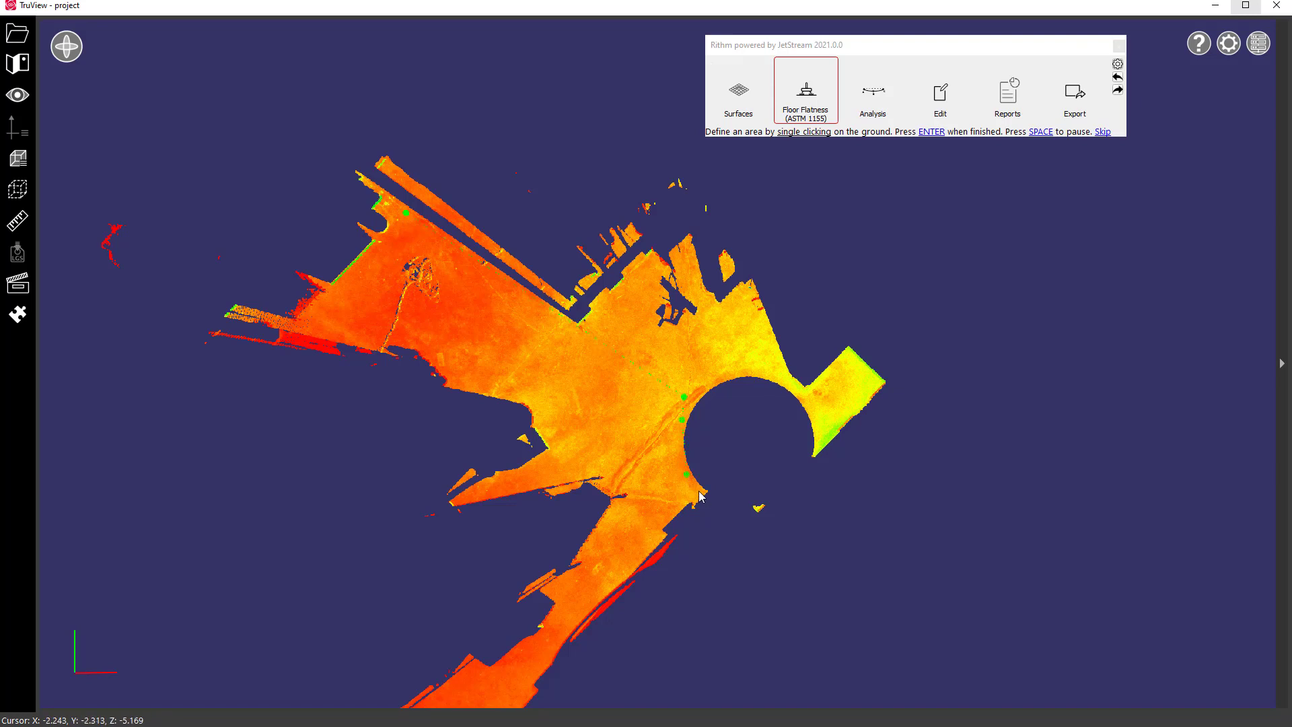
{"action": "left_click", "coordinate": [672, 515]}
{"action": "left_click", "coordinate": [540, 424]}
{"action": "left_click", "coordinate": [533, 399]}
{"action": "left_click", "coordinate": [470, 380]}
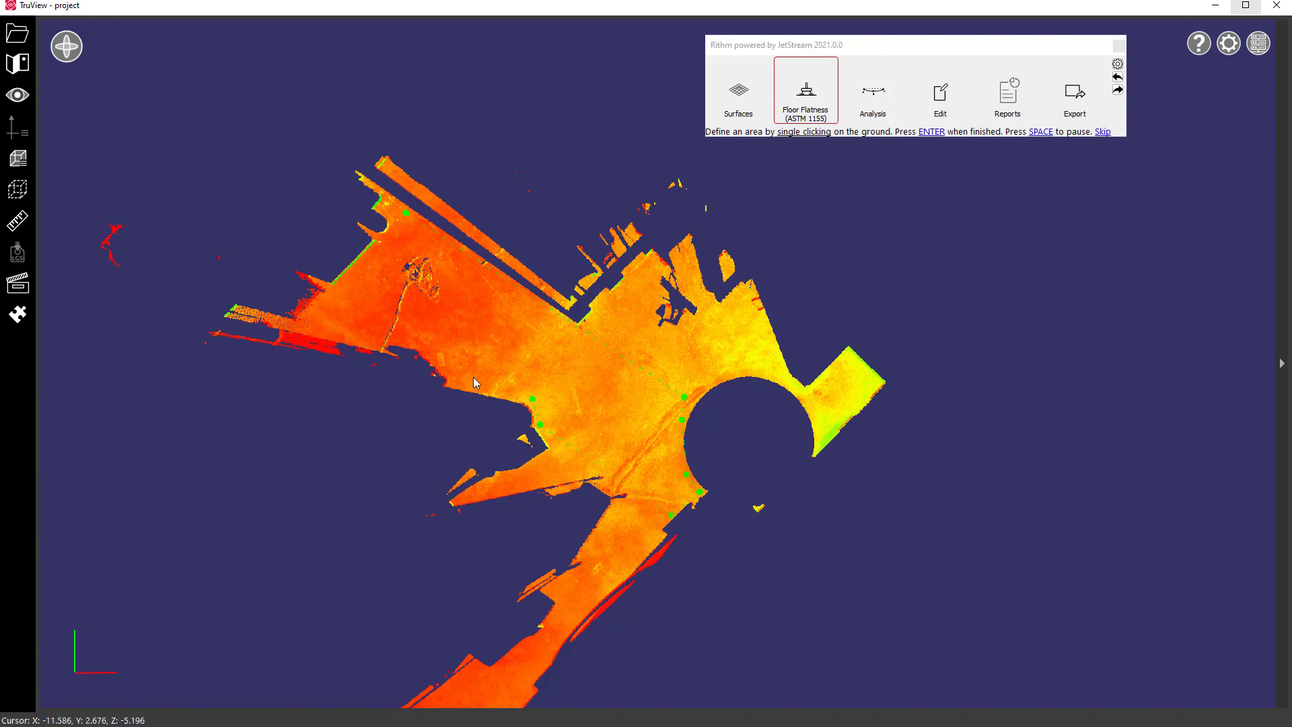
{"action": "left_click", "coordinate": [341, 284]}
{"action": "key", "text": "Return"}
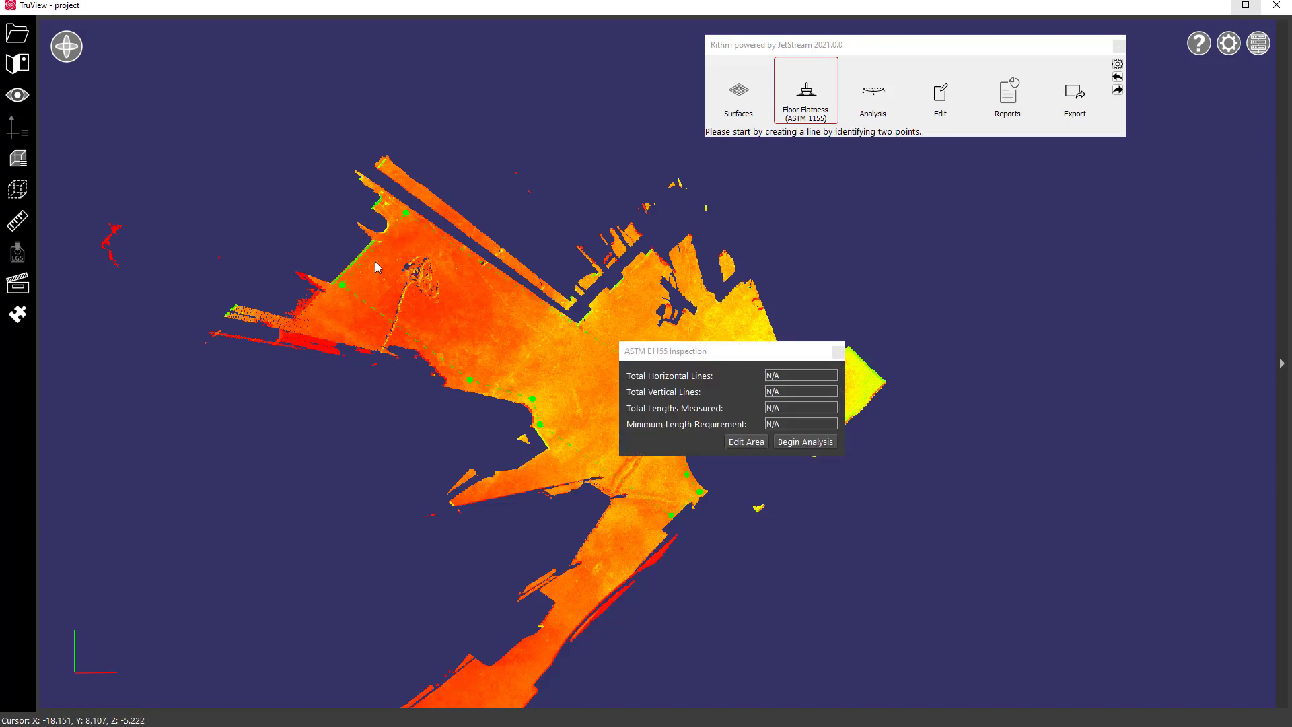
Draw one measurement run from the floor's northwest end to the southwest side of the circular scanner gap and run the flatness analysis
{"action": "left_click", "coordinate": [393, 239]}
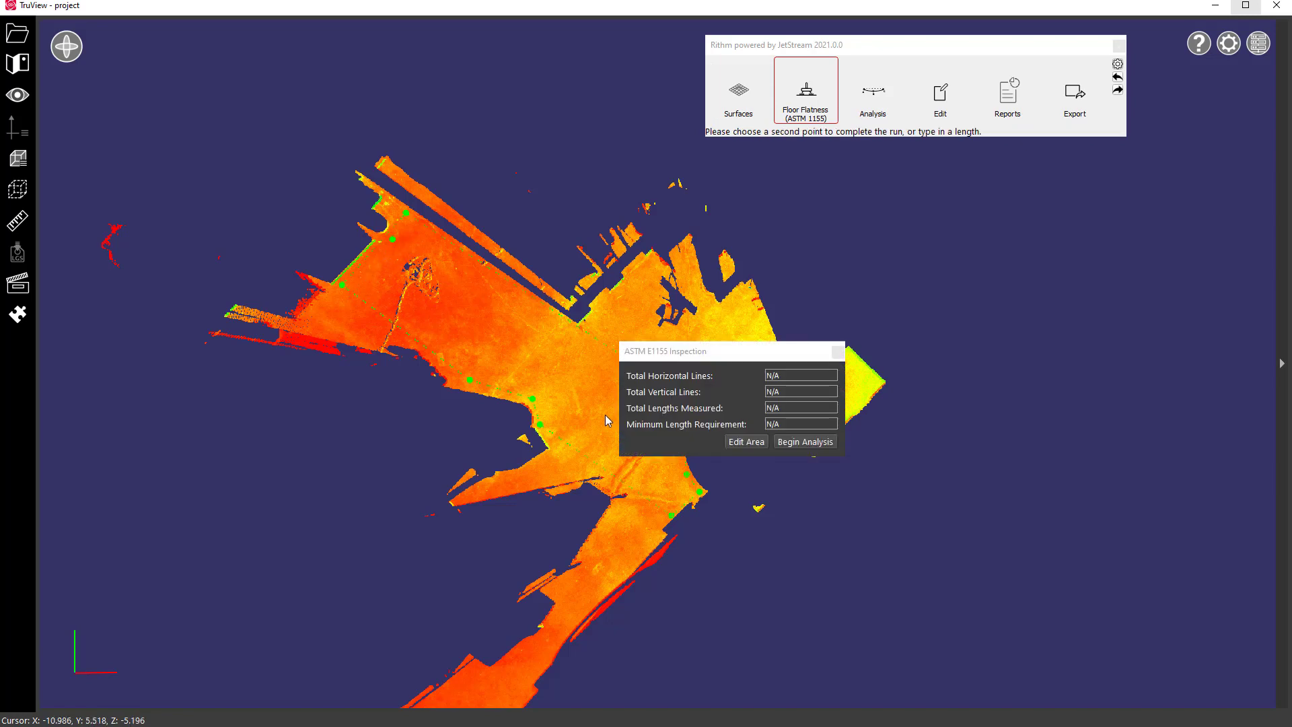
{"action": "left_click", "coordinate": [676, 487]}
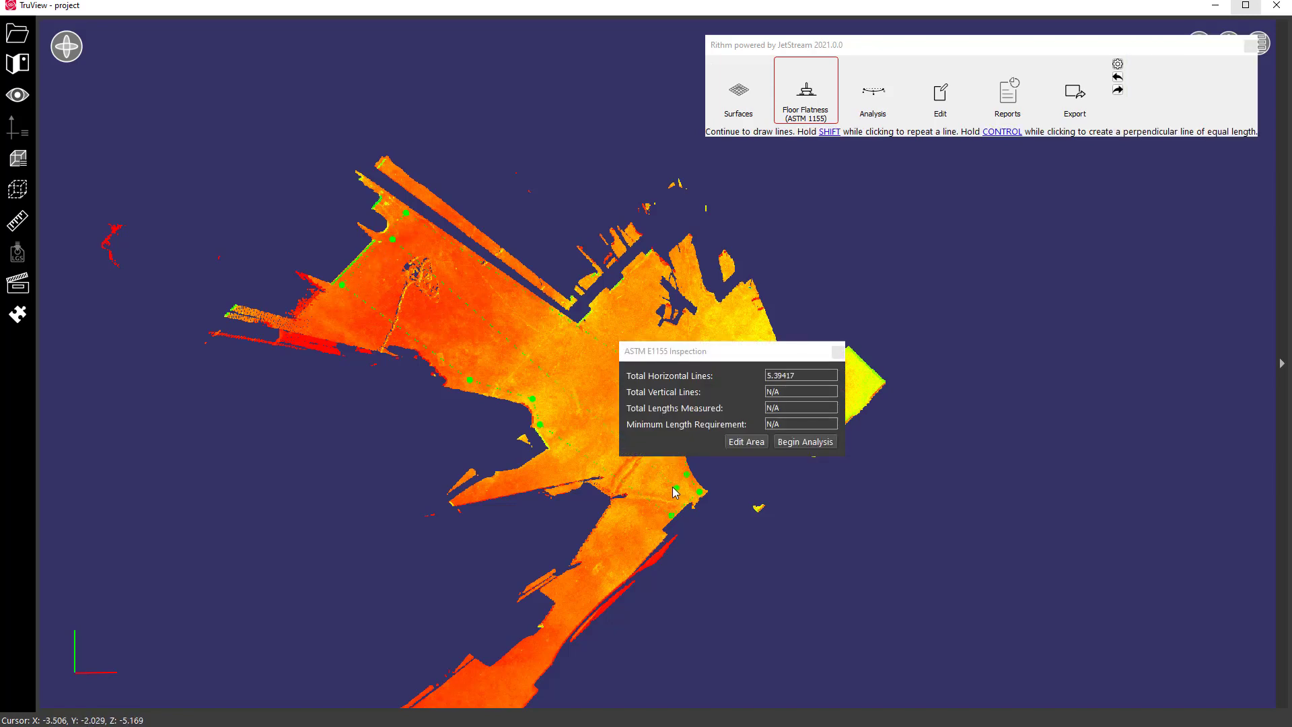
{"action": "left_click", "coordinate": [784, 444]}
{"action": "left_click", "coordinate": [711, 388]}
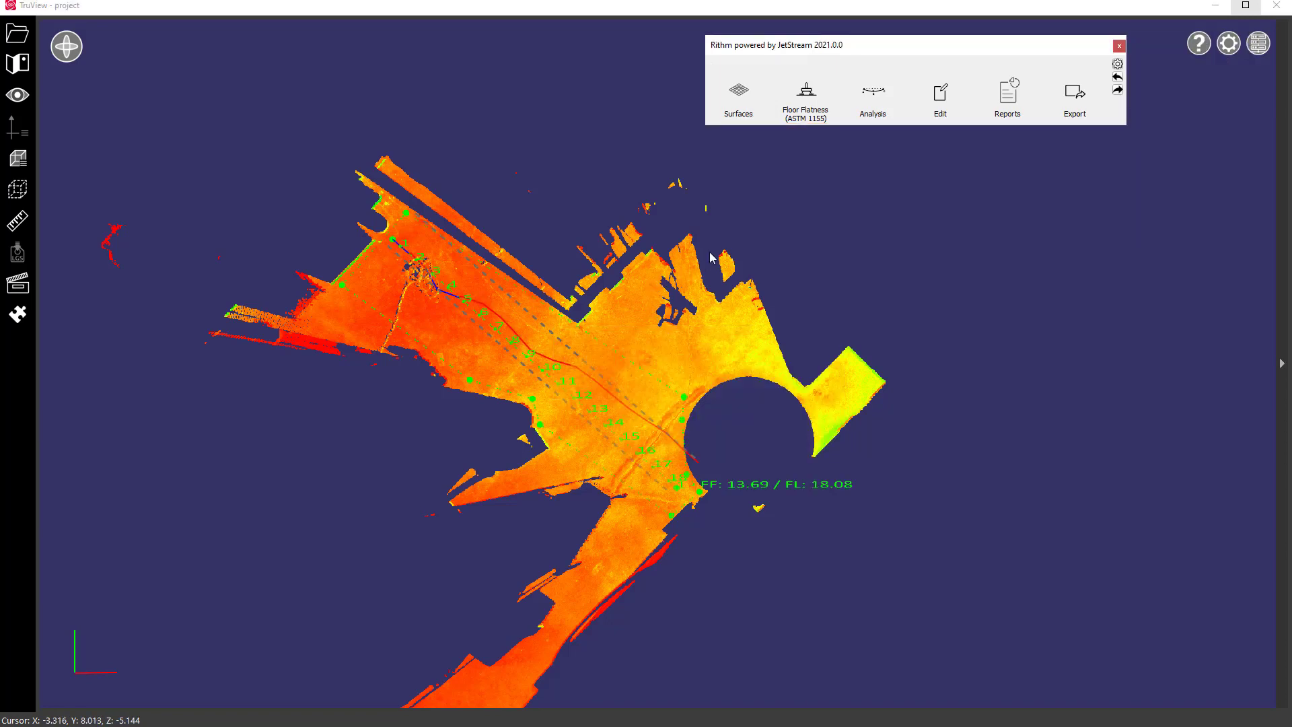
Open the floor flatness reports, capture a screenshot of the analysed run for the session, and create its report
{"action": "left_click", "coordinate": [1007, 105]}
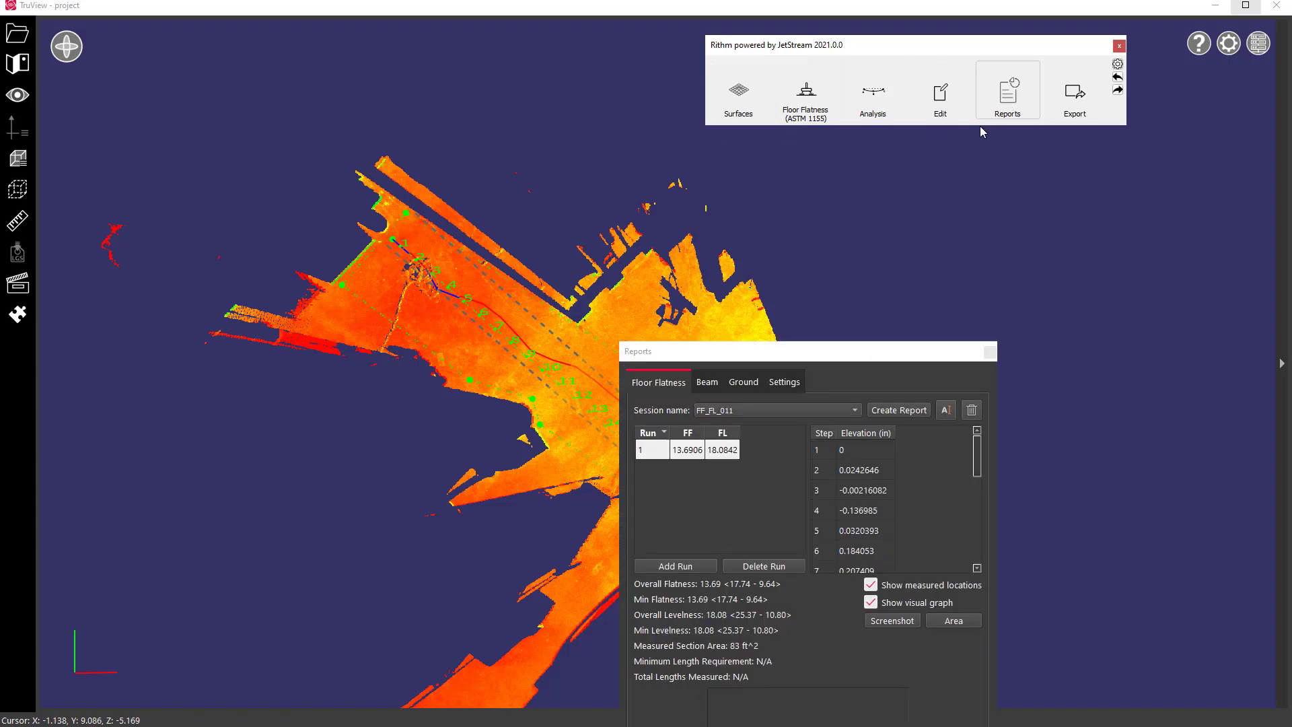
{"action": "left_click", "coordinate": [894, 619]}
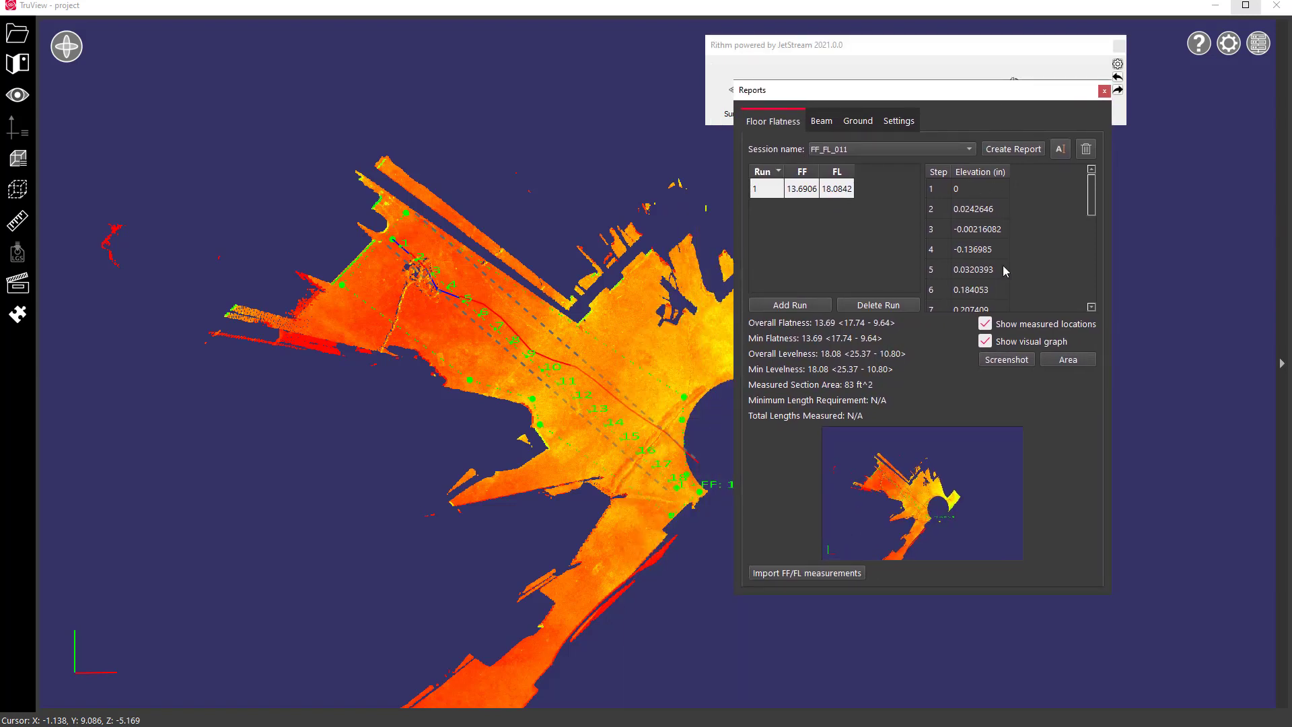
{"action": "left_click", "coordinate": [1015, 150]}
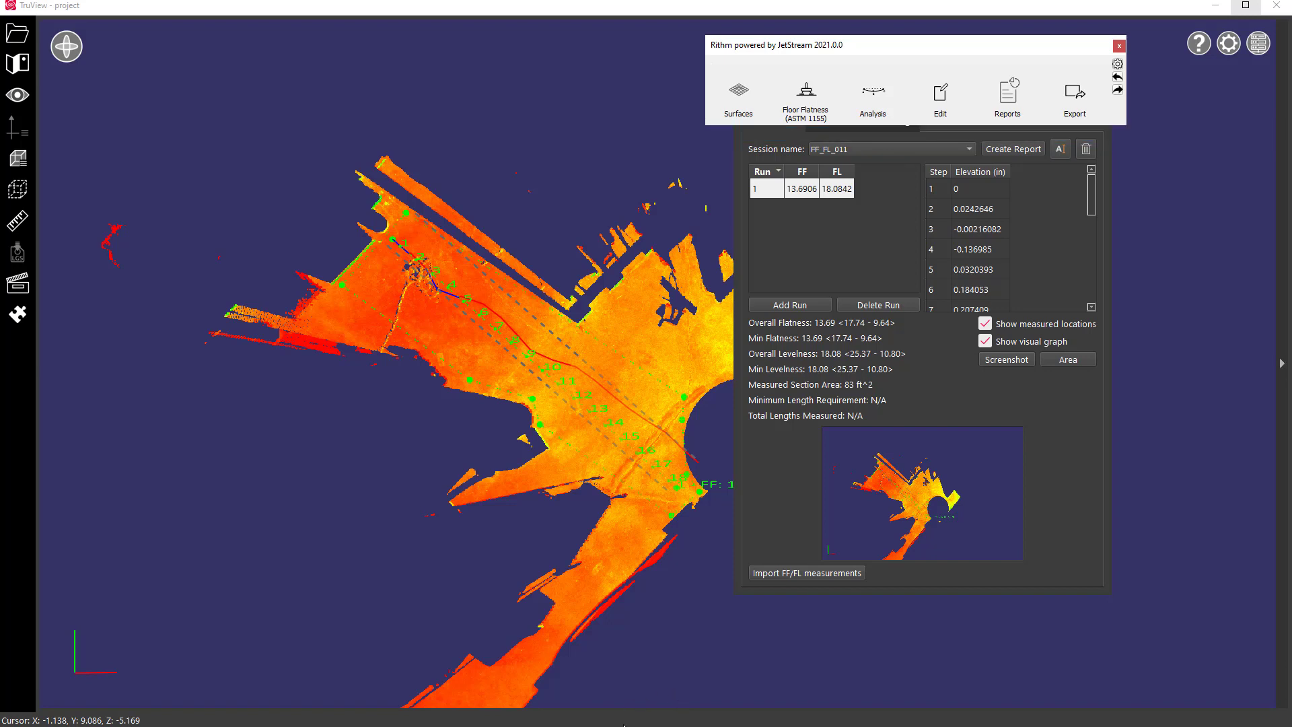
Open report.pdf from the FF_FL_011_001 folder, review its overall results and elevation graph, and close the report and folder
{"action": "key", "text": "super"}
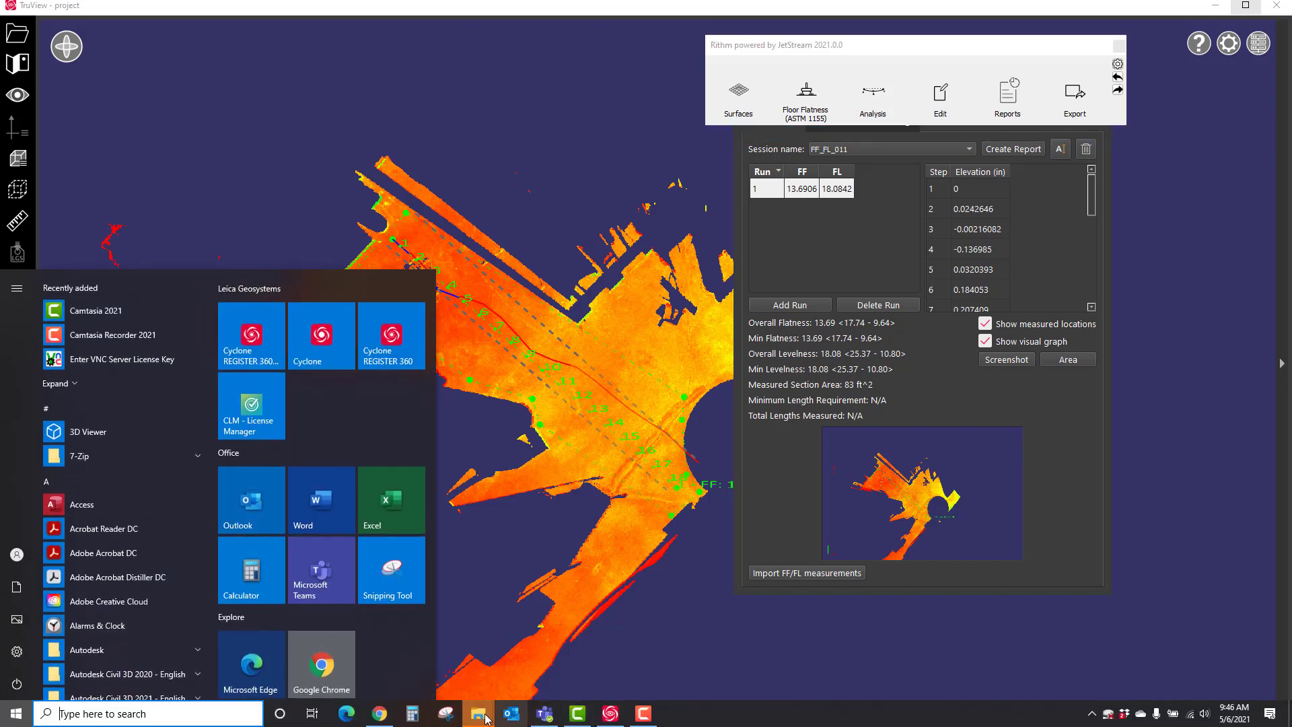
{"action": "mouse_move", "coordinate": [484, 713]}
{"action": "left_click", "coordinate": [522, 657]}
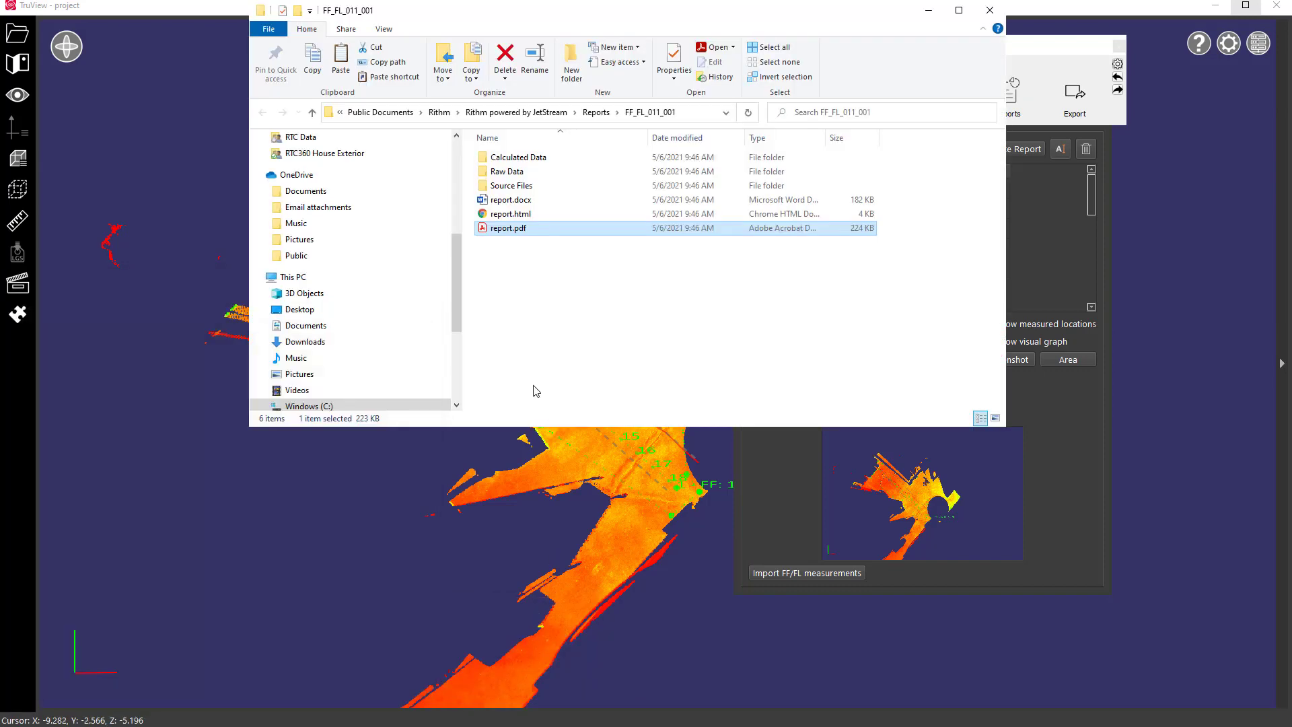
{"action": "double_click", "coordinate": [499, 229]}
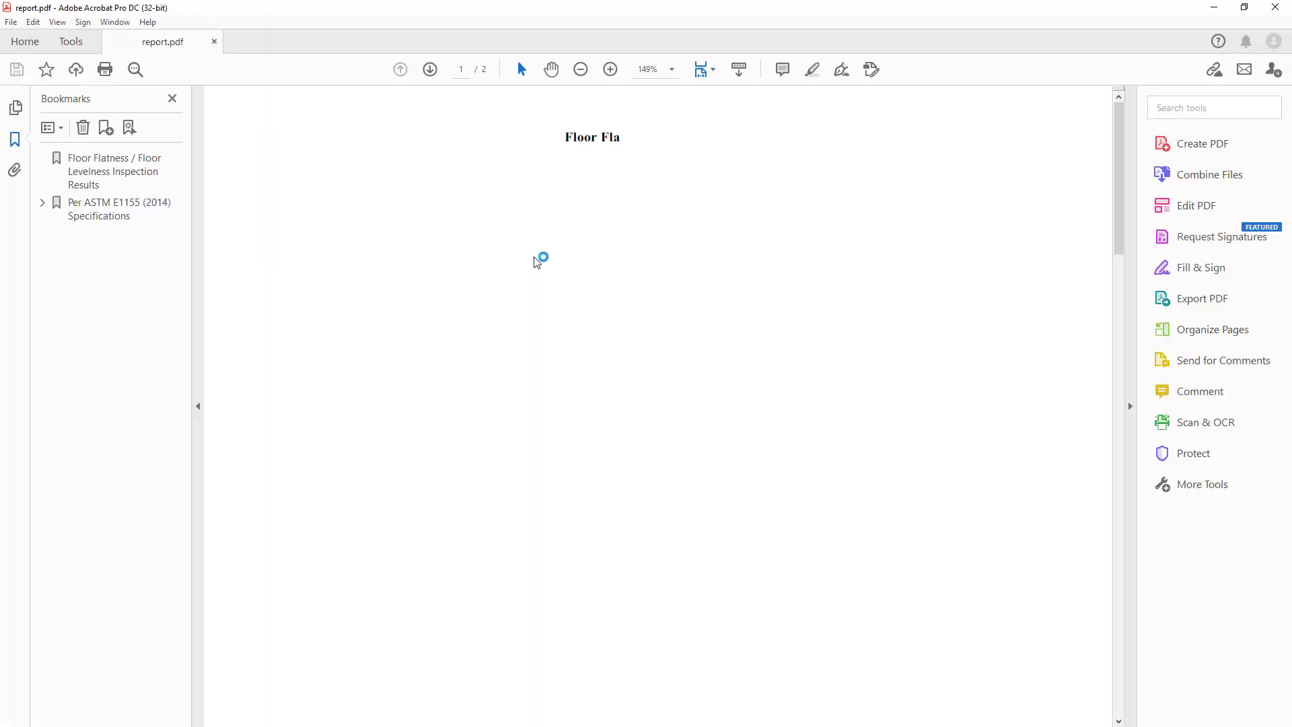
{"action": "scroll", "coordinate": [693, 337], "scroll_direction": "down", "scroll_amount": 15}
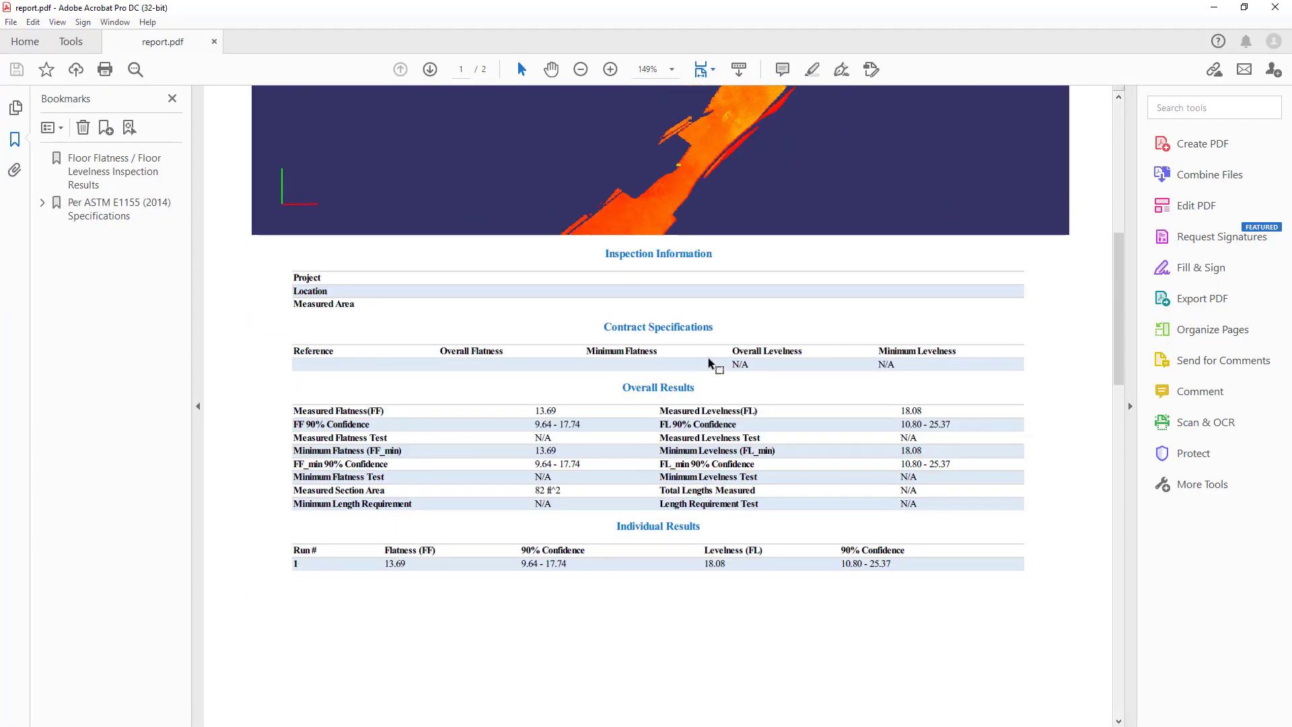
{"action": "scroll", "coordinate": [708, 359], "scroll_direction": "down", "scroll_amount": 12}
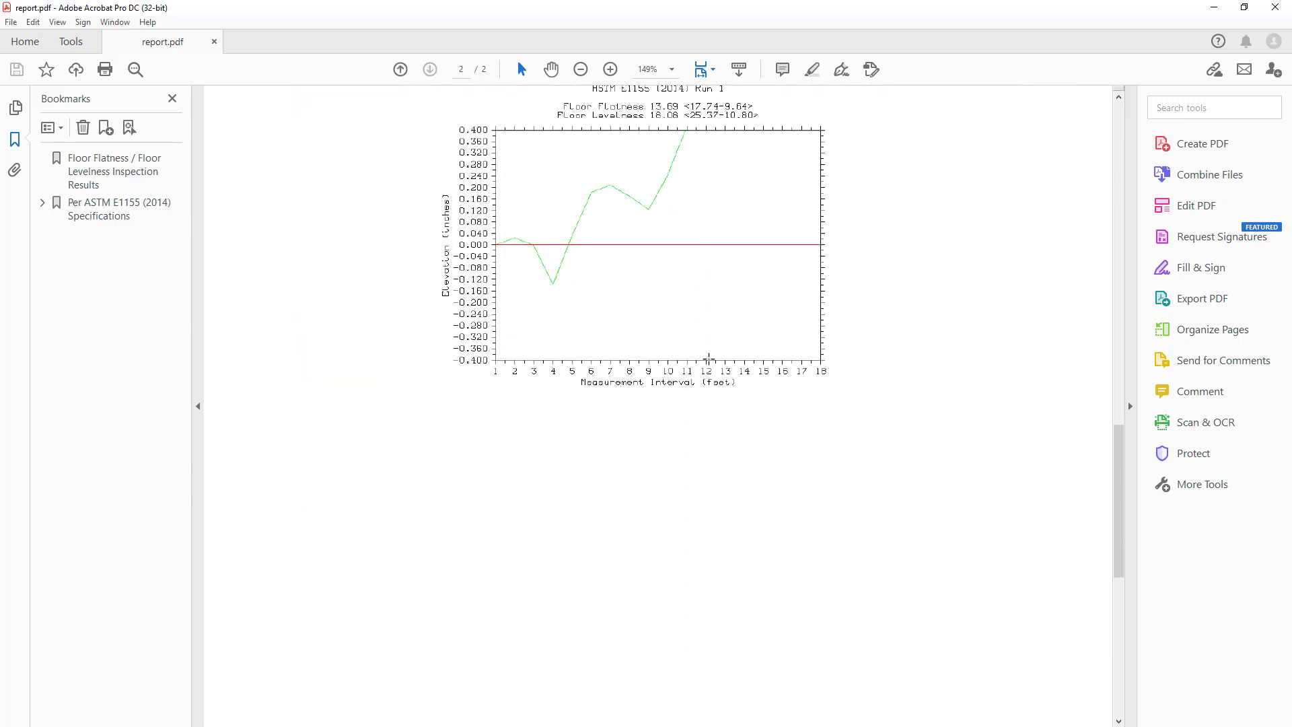
{"action": "scroll", "coordinate": [708, 357], "scroll_direction": "down", "scroll_amount": 5}
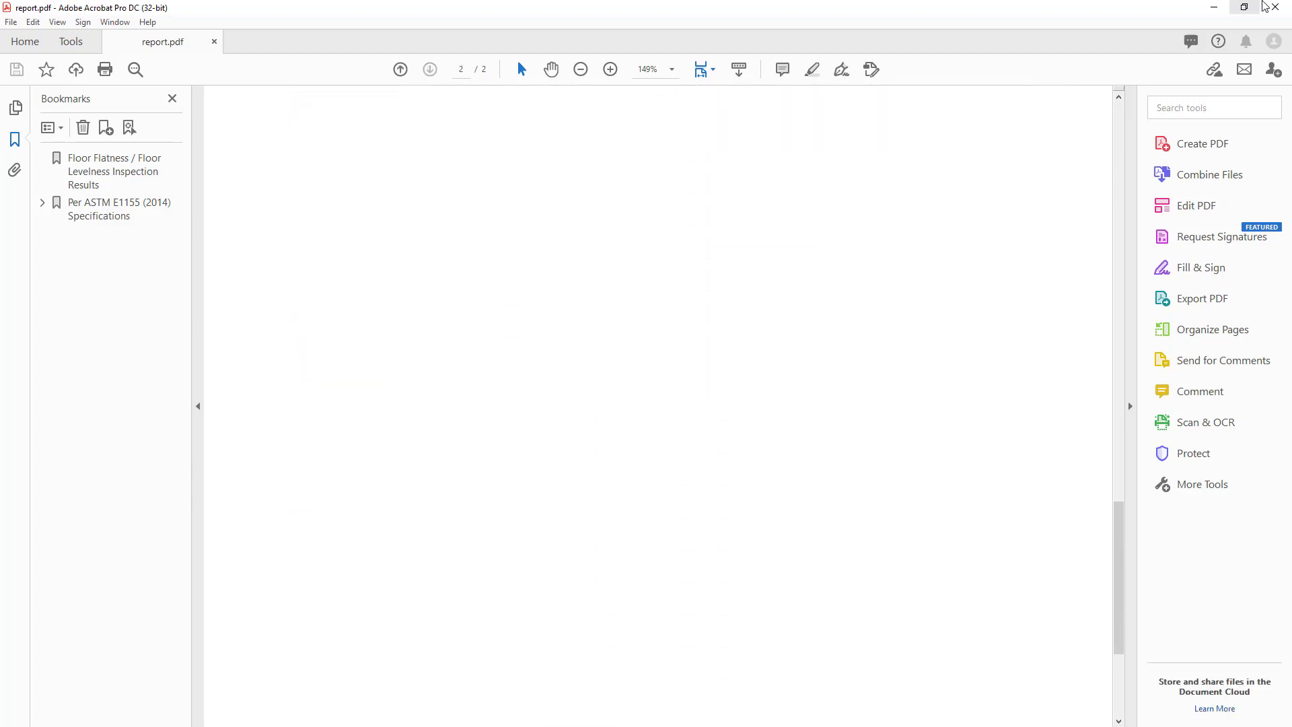
{"action": "left_click", "coordinate": [1271, 5]}
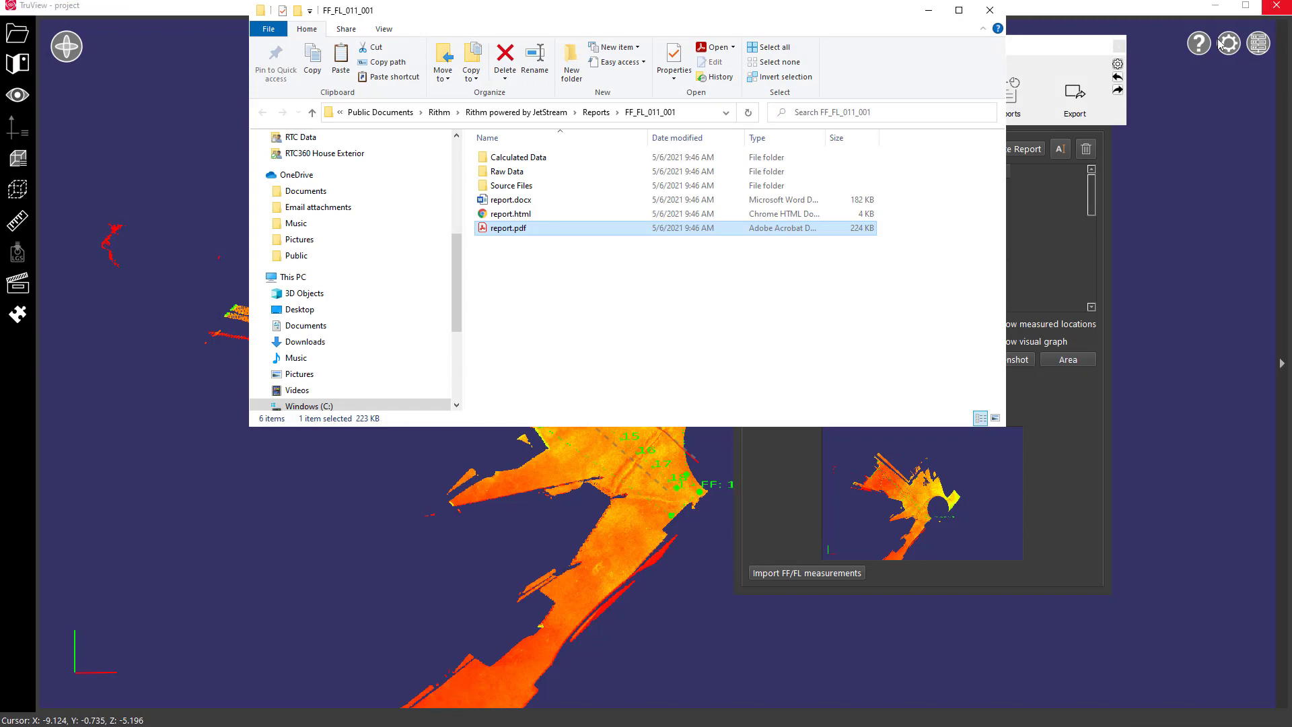
{"action": "left_click", "coordinate": [991, 19]}
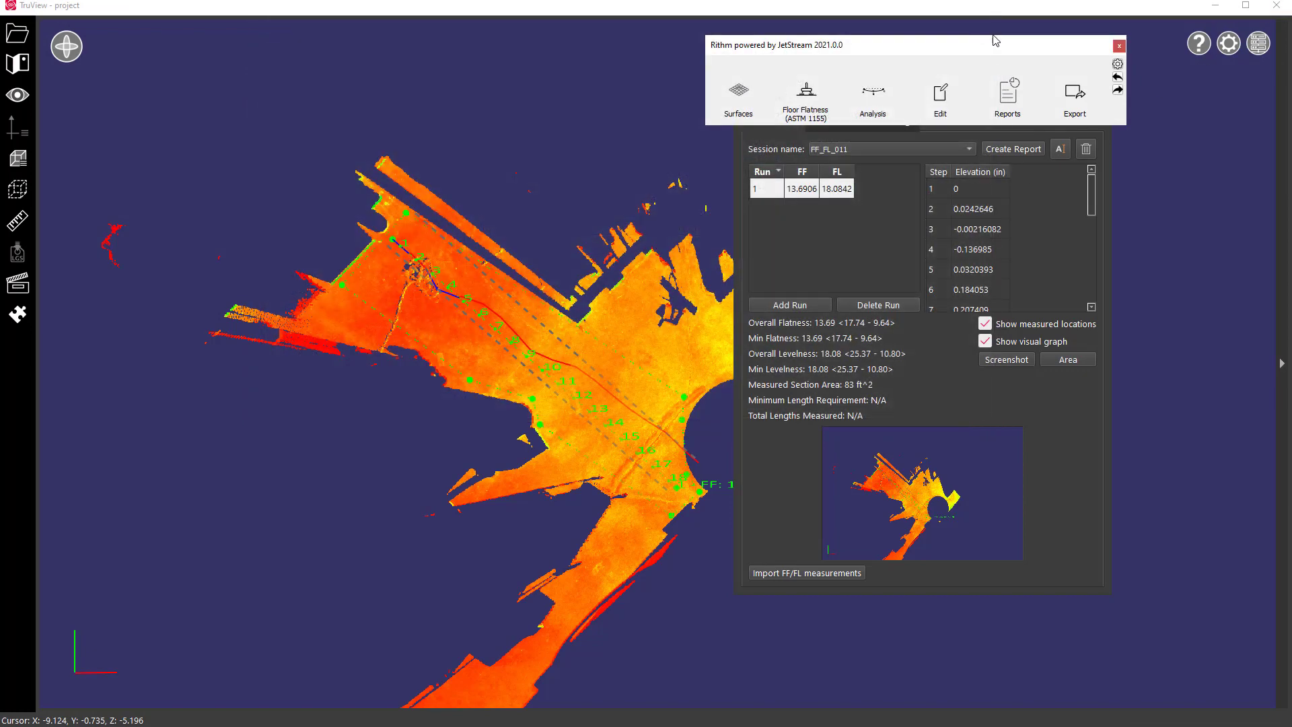
Bring the Reports window forward, move it clear of the run's FF/FL label, and close it
{"action": "left_click", "coordinate": [1035, 392]}
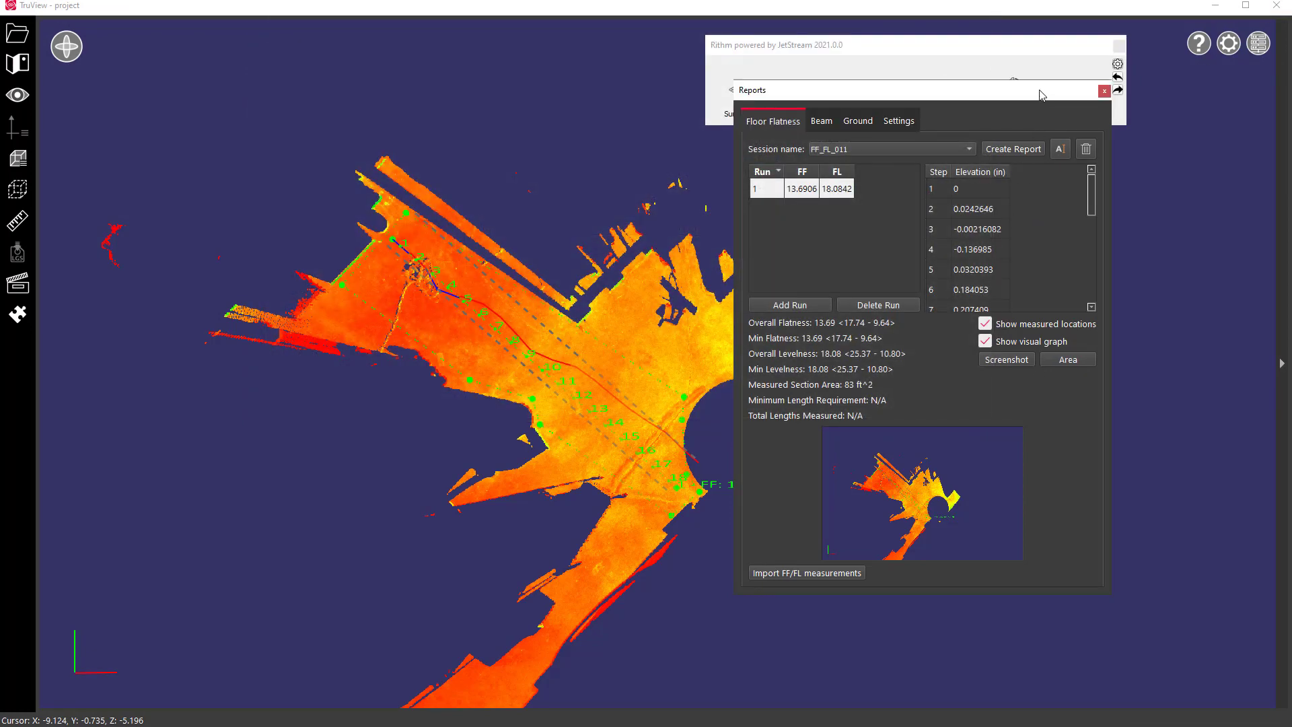
{"action": "left_click_drag", "start_coordinate": [1029, 86], "coordinate": [389, 159]}
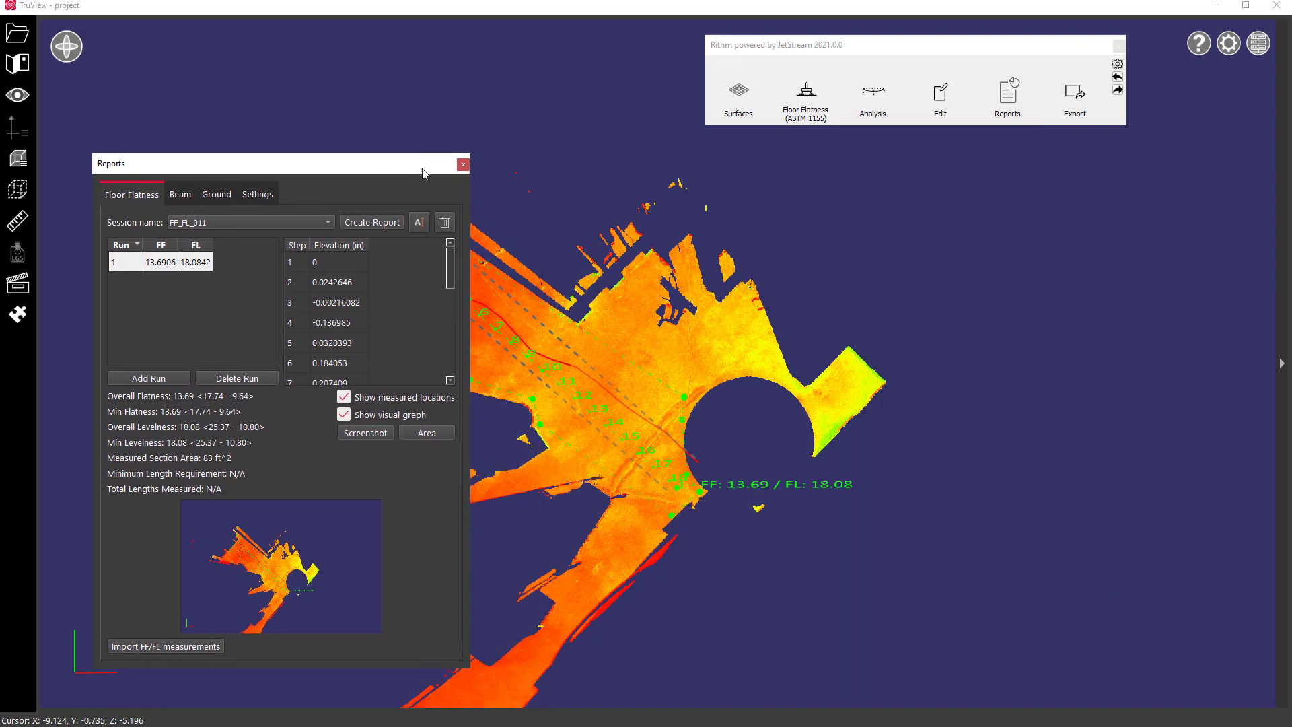
{"action": "left_click", "coordinate": [463, 164]}
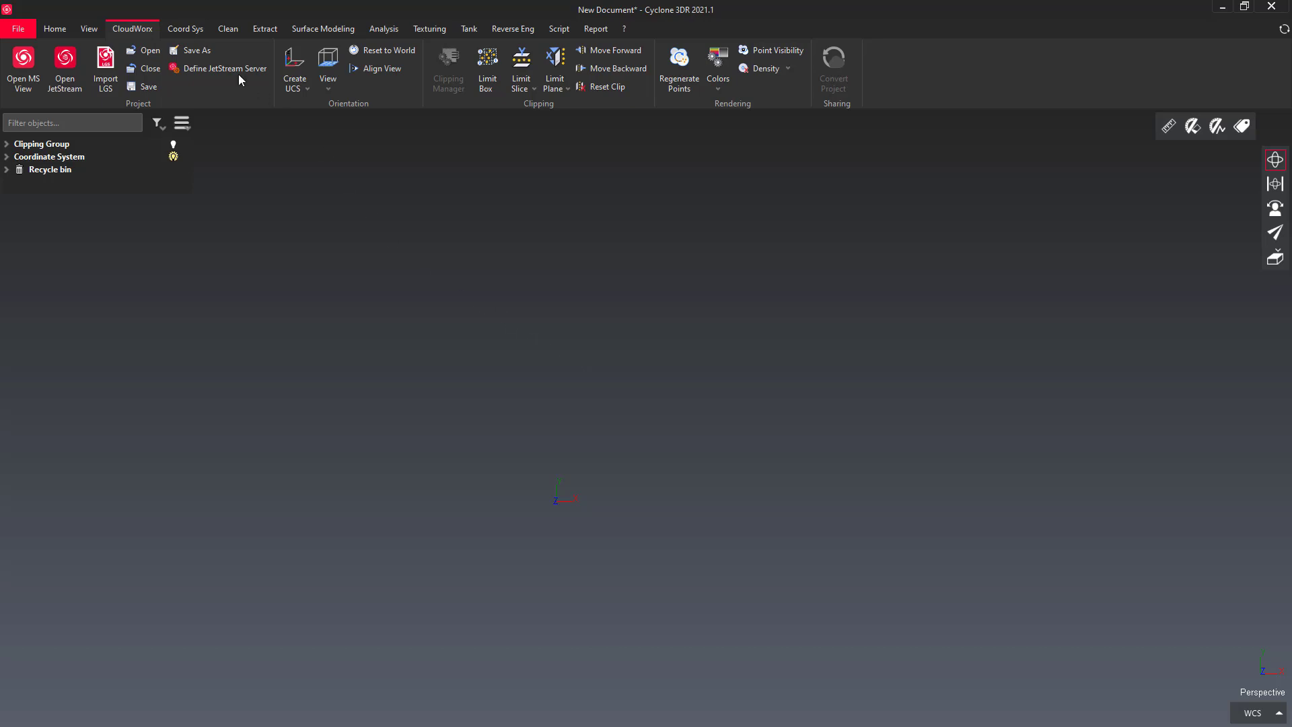
In Cyclone 3DR, import the desktop file Basement 2.lgs using the Import LGS mode with feet as the file unit
{"action": "left_click", "coordinate": [113, 76]}
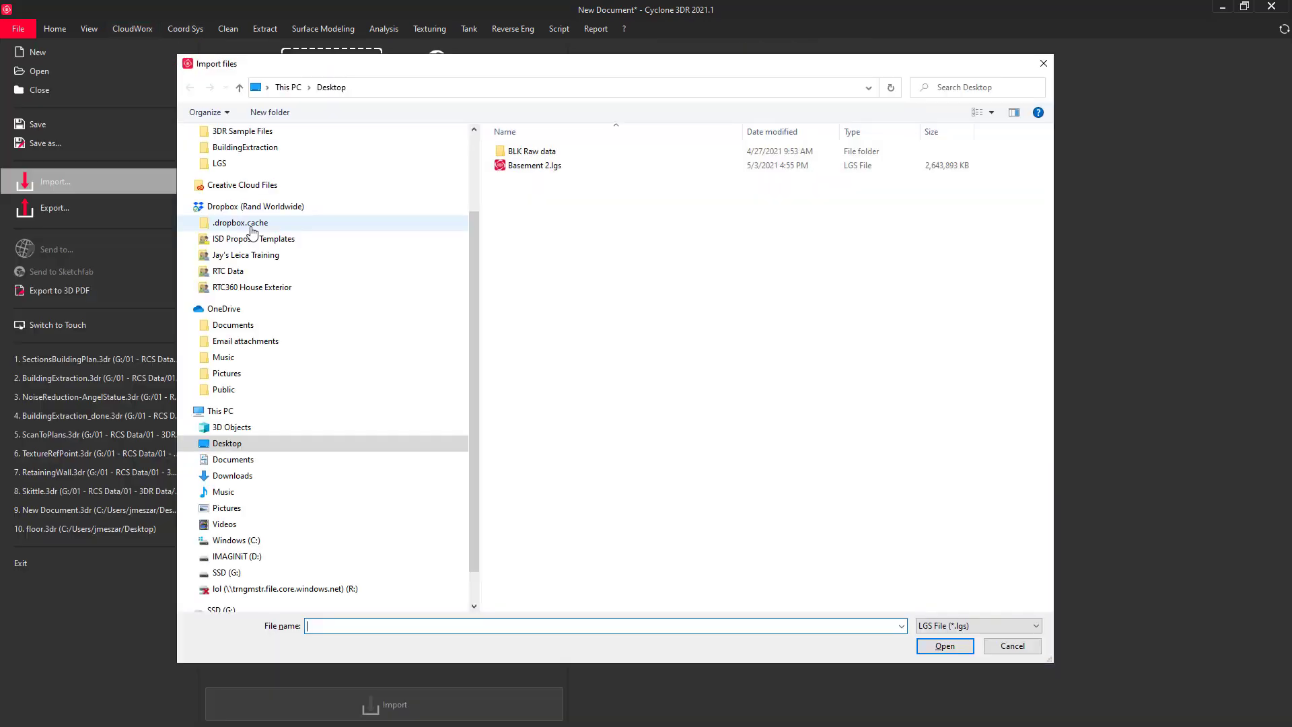
{"action": "double_click", "coordinate": [533, 168]}
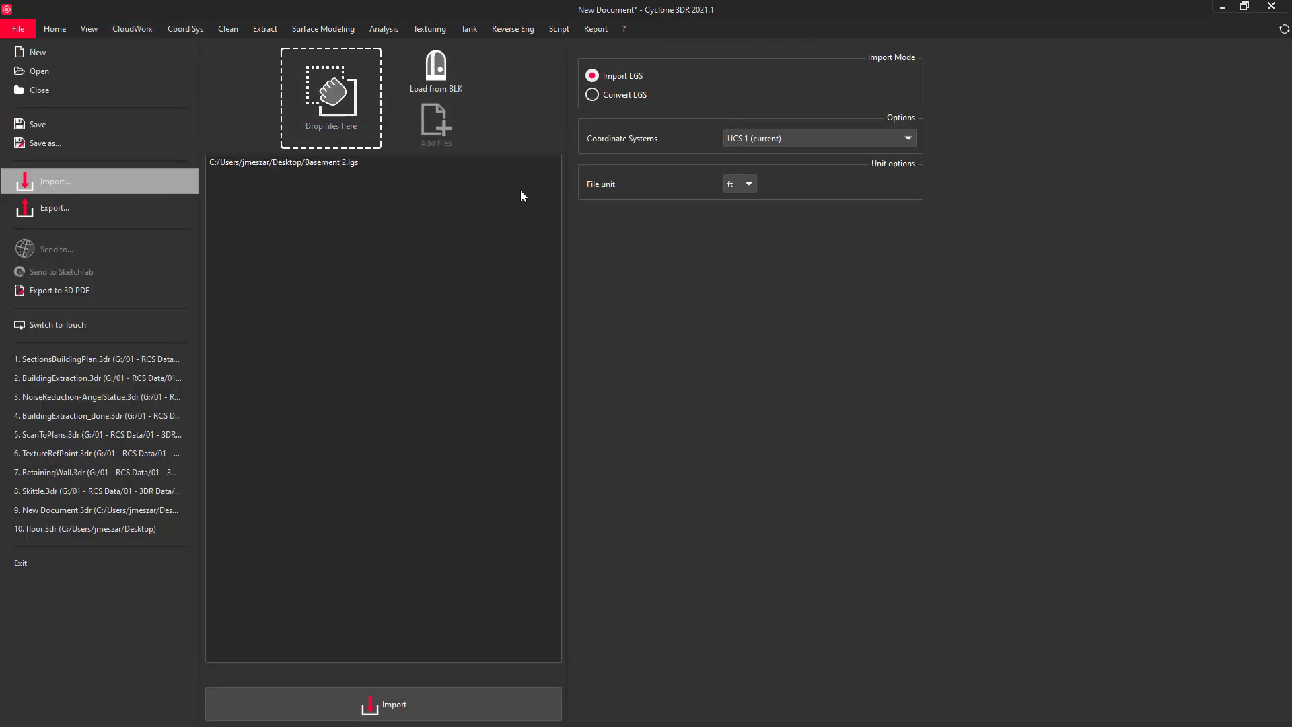
{"action": "left_click", "coordinate": [431, 711]}
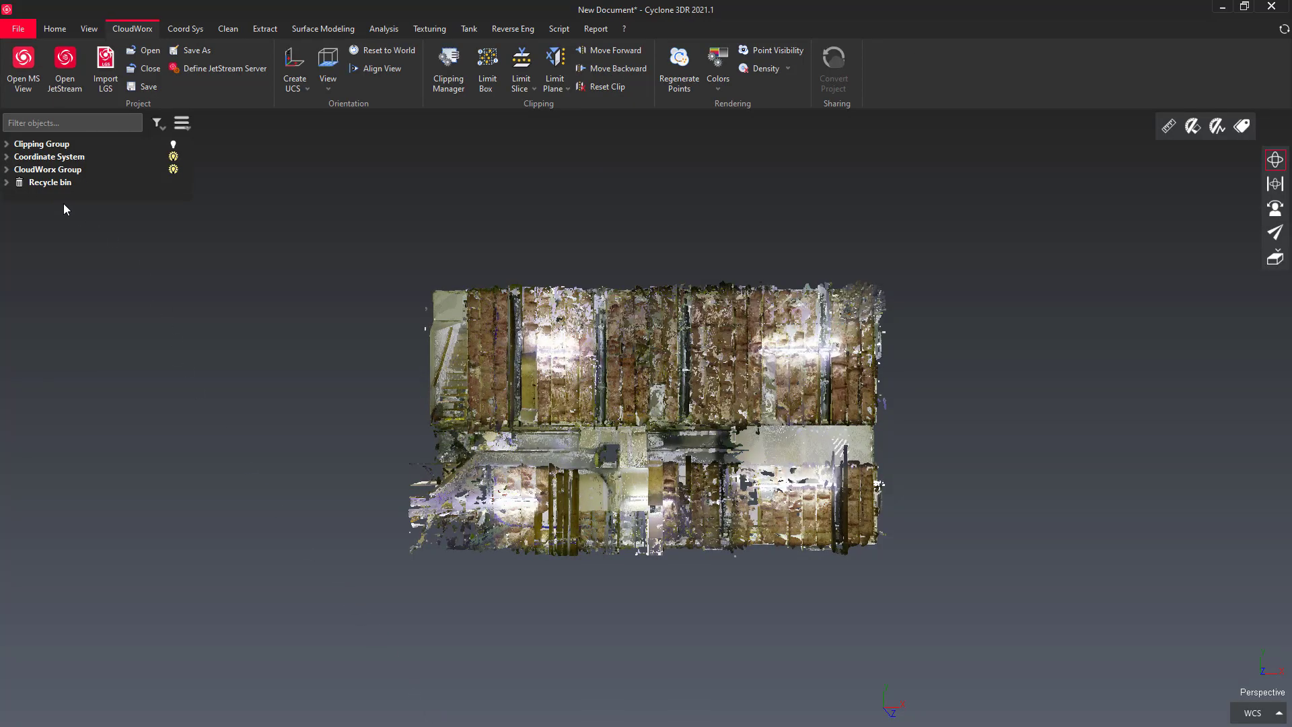
Expand the Floor clipping group and activate its LimitBox to clip the basement scan to the floor
{"action": "left_click", "coordinate": [42, 157]}
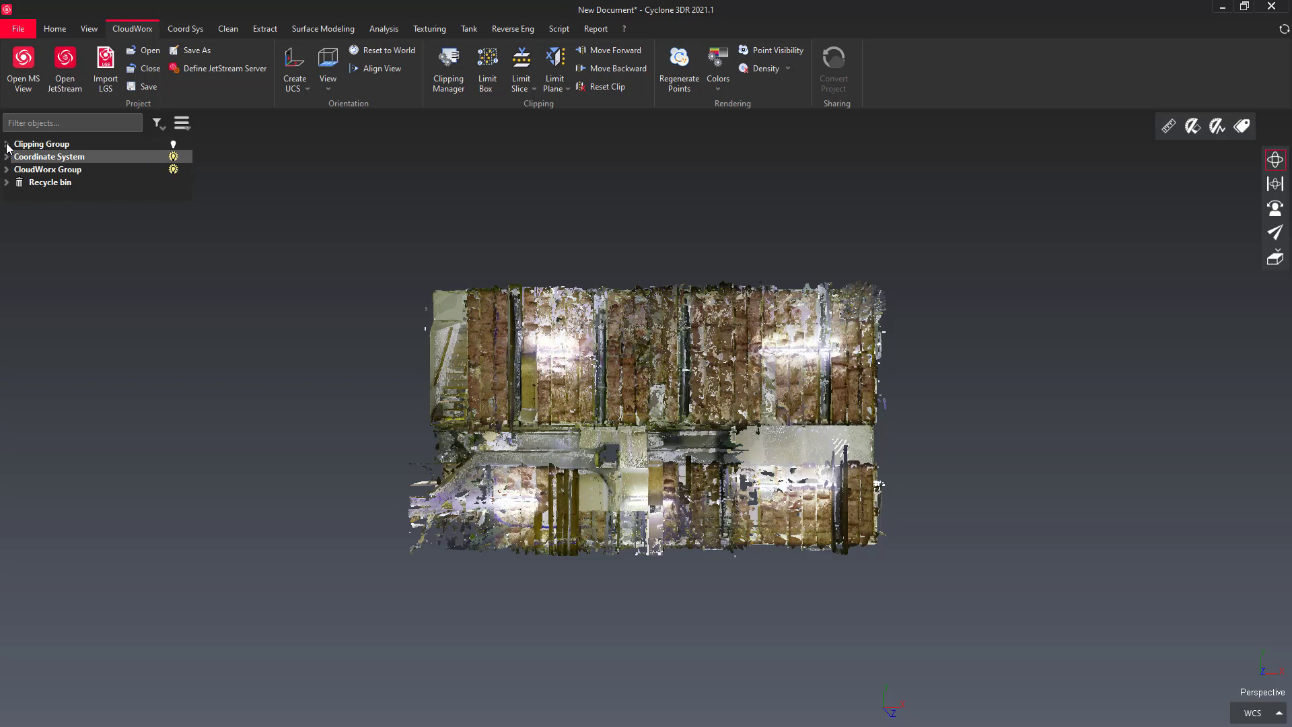
{"action": "left_click", "coordinate": [7, 144]}
{"action": "left_click", "coordinate": [15, 170]}
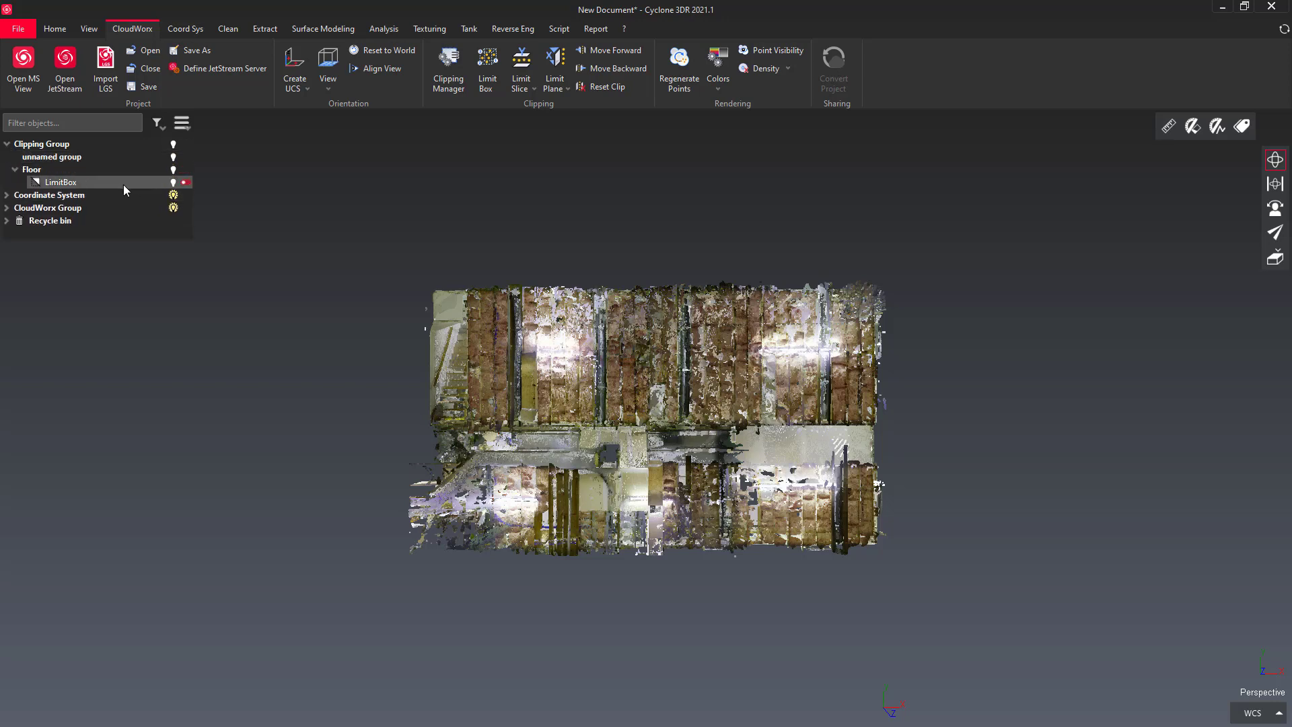
{"action": "left_click", "coordinate": [186, 183]}
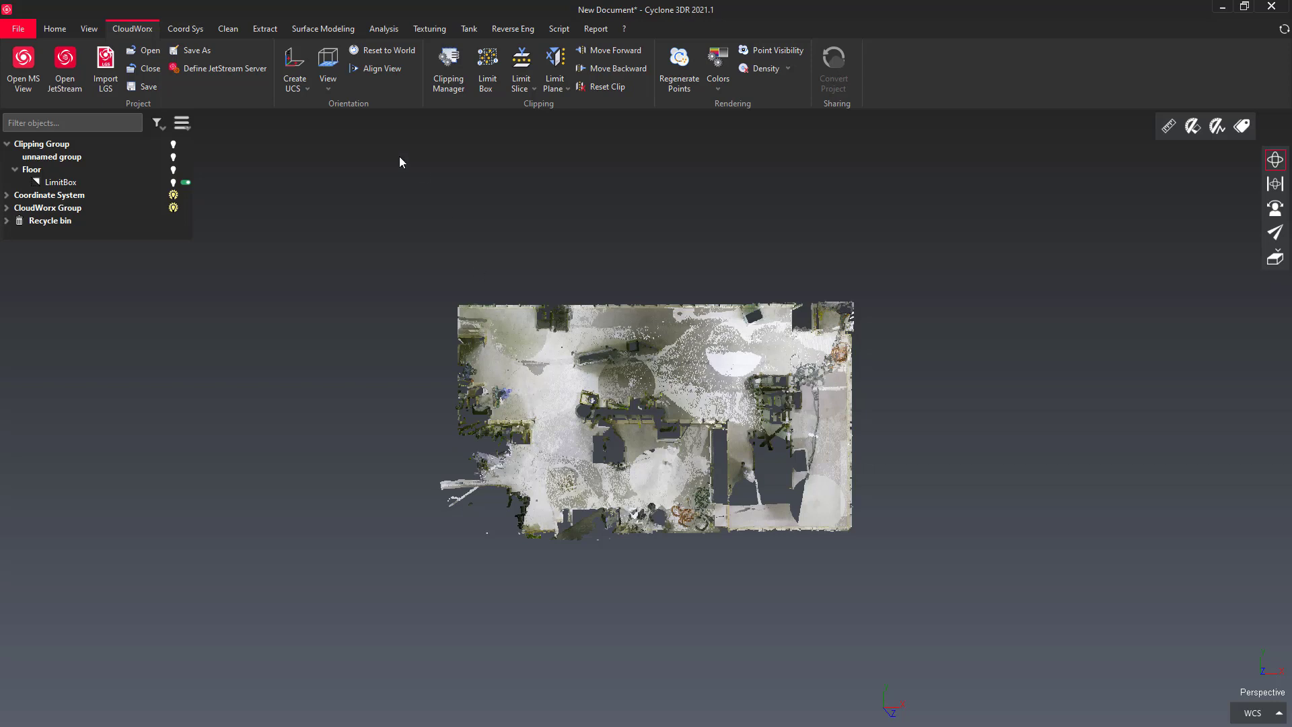
Convert the clipped floor scan to a point cloud with a maximum of 10 million points and no spherical images
{"action": "left_click", "coordinate": [712, 331]}
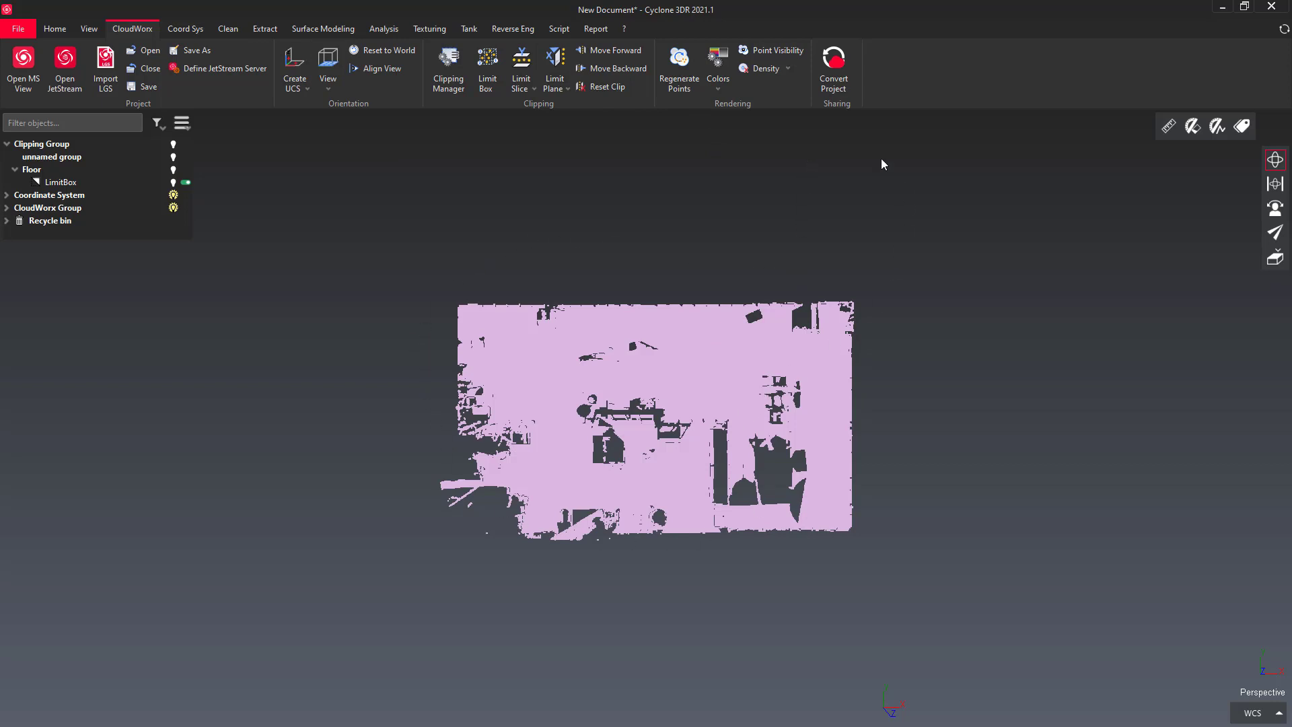
{"action": "left_click", "coordinate": [833, 80]}
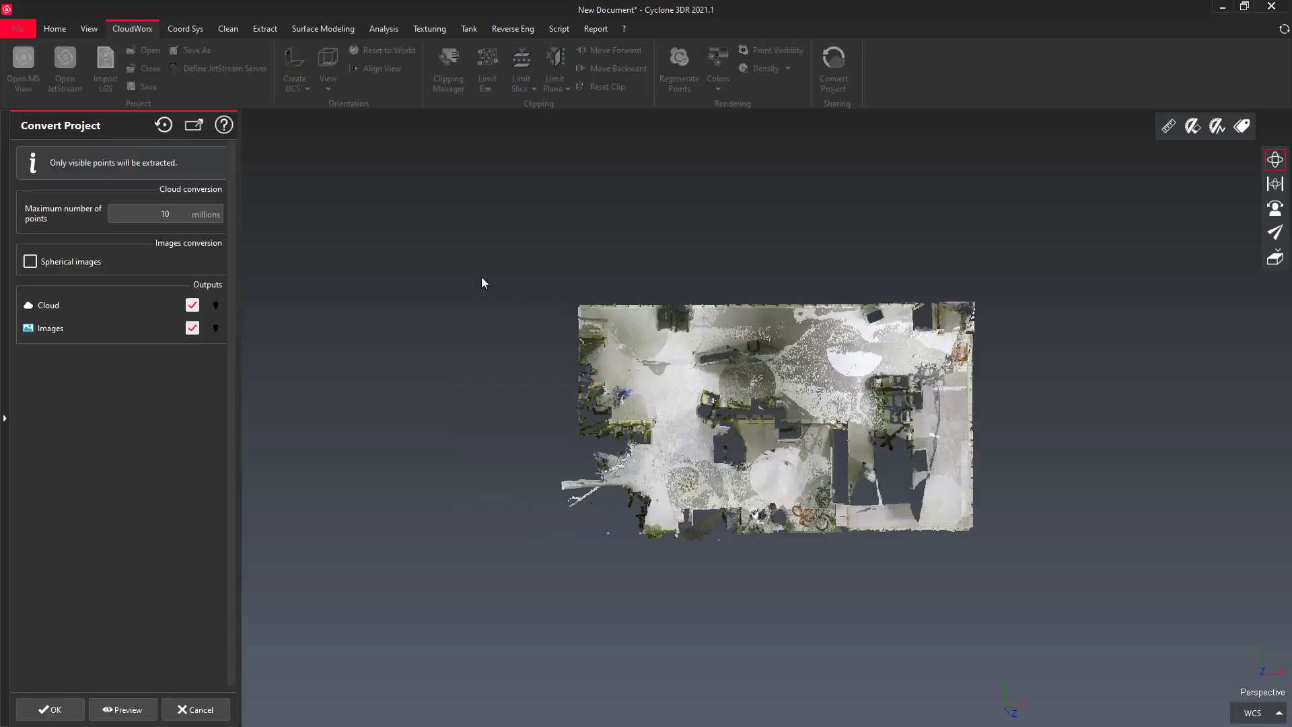
{"action": "left_click", "coordinate": [51, 709]}
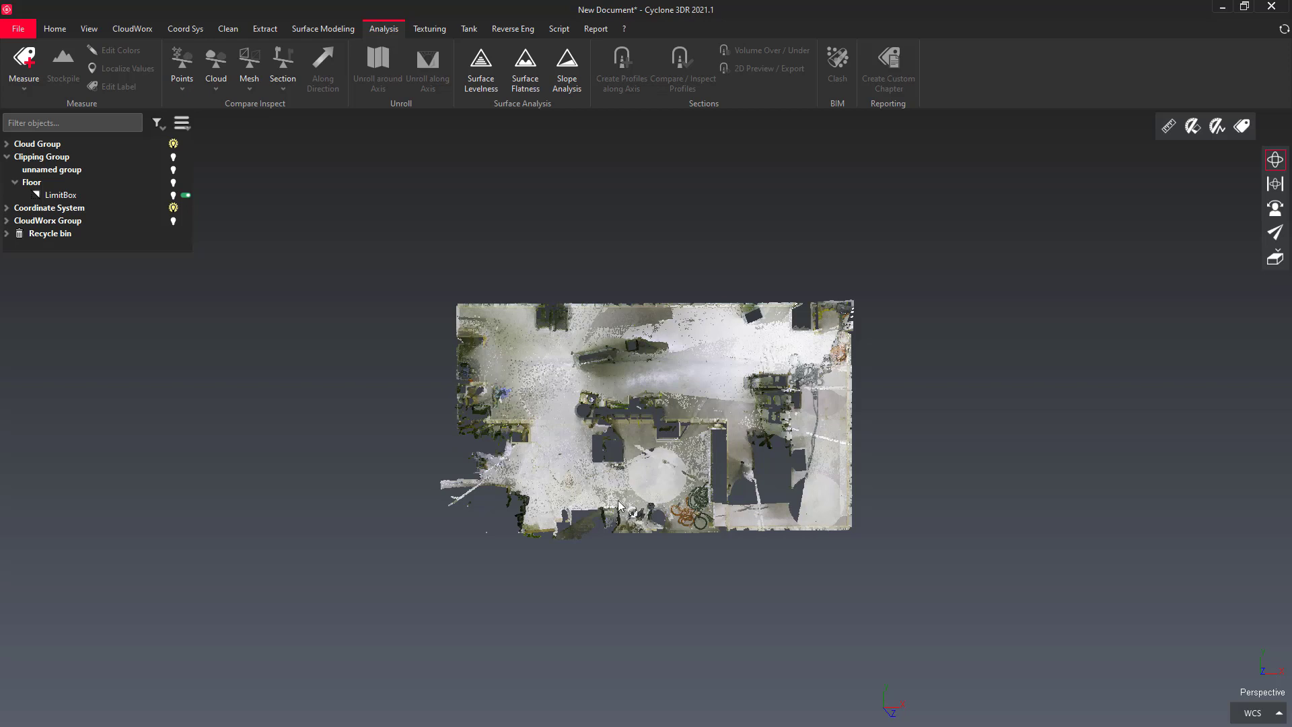
Run a Surface Flatness analysis on the converted floor cloud with ruler dimension 1 and tolerance 0.01
{"action": "left_click", "coordinate": [548, 385]}
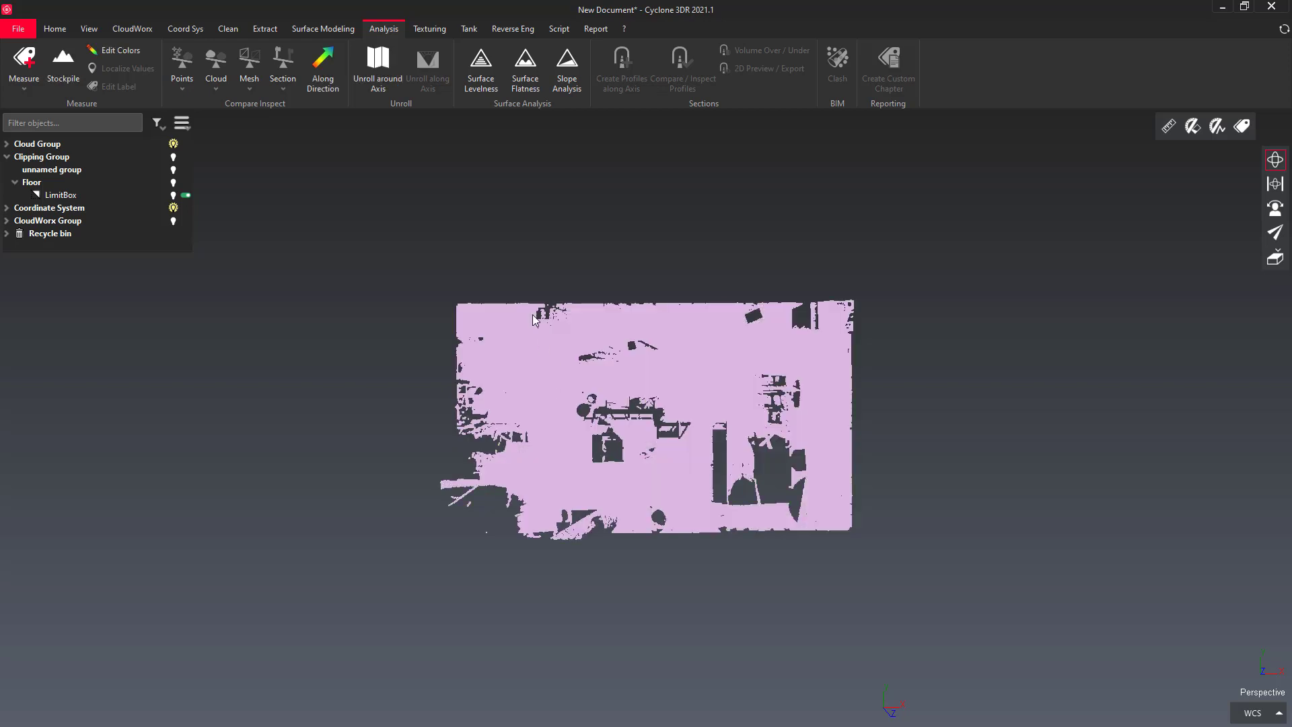
{"action": "left_click", "coordinate": [527, 80]}
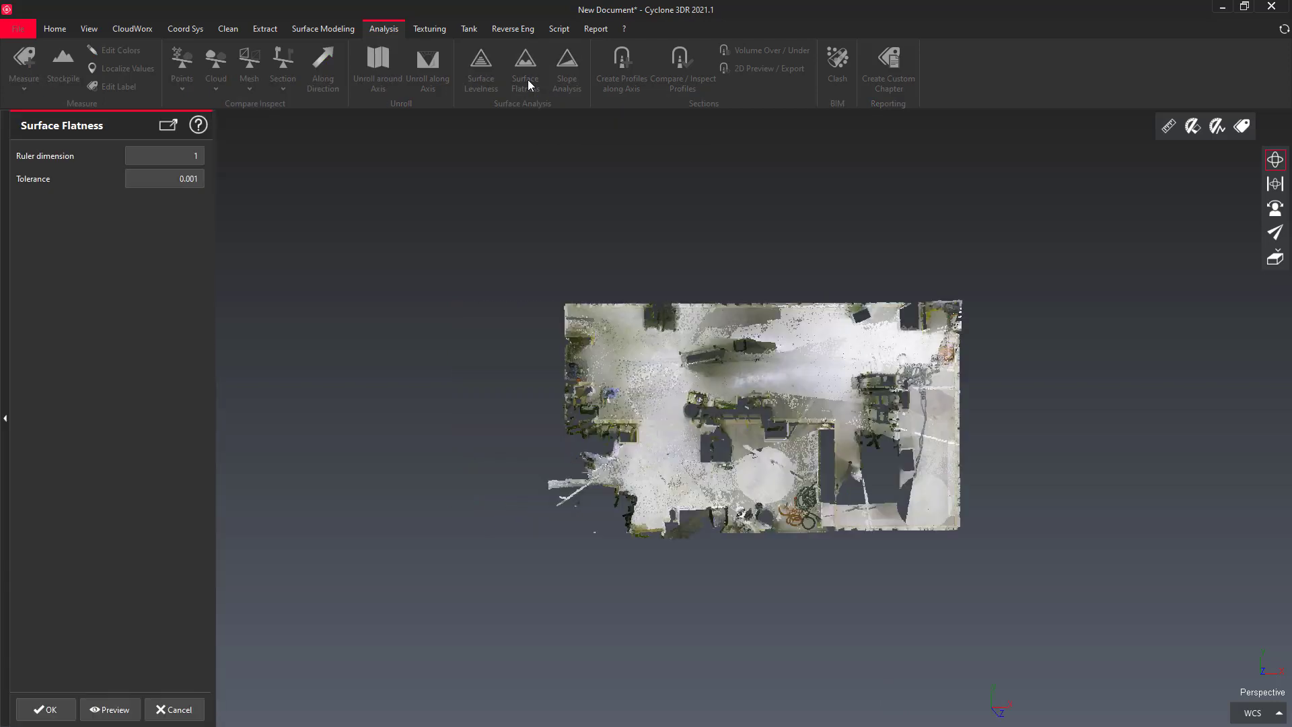
{"action": "left_click", "coordinate": [196, 179]}
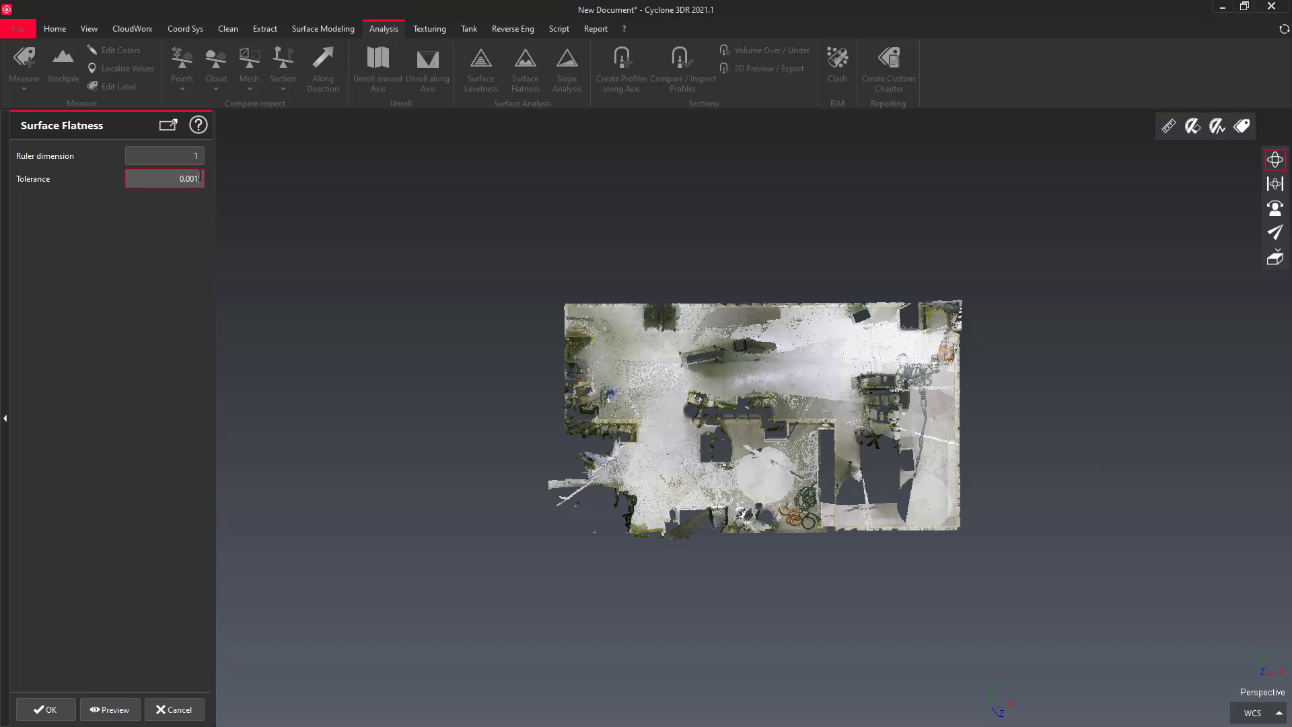
{"action": "key", "text": "BackSpace"}
{"action": "key", "text": "BackSpace"}
{"action": "type", "text": "1"}
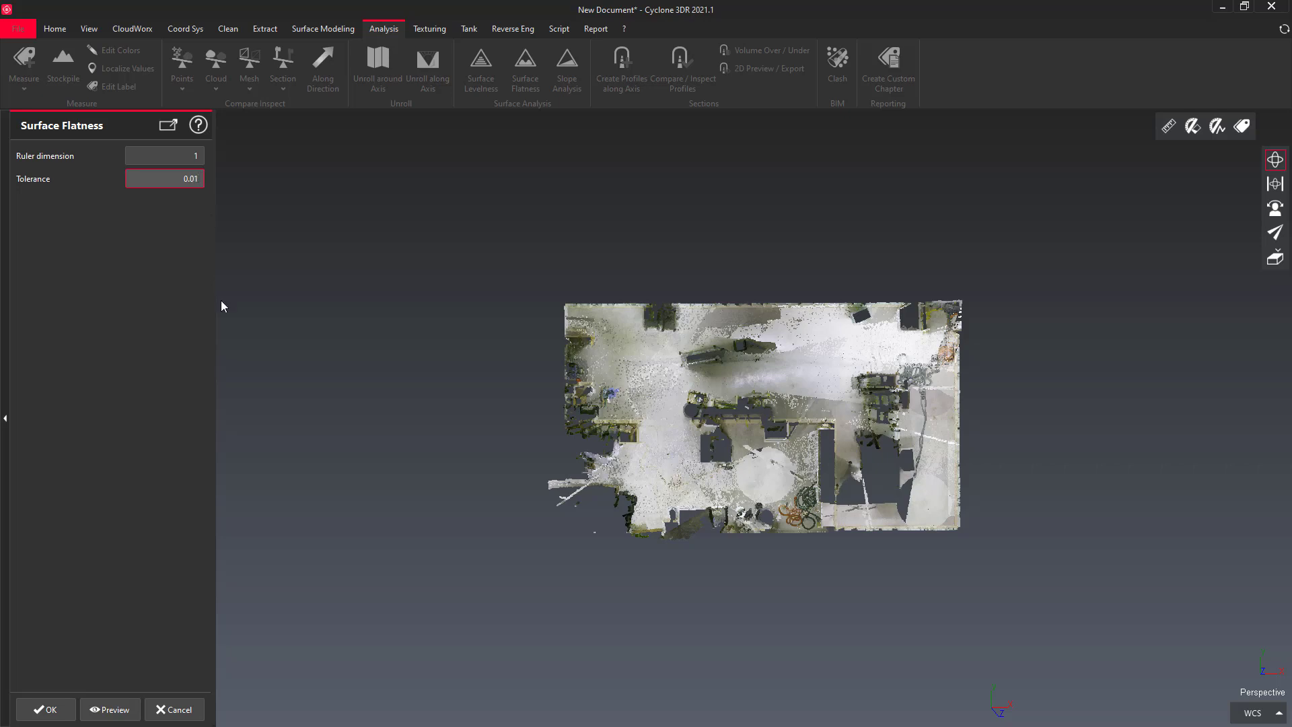
{"action": "left_click", "coordinate": [56, 712]}
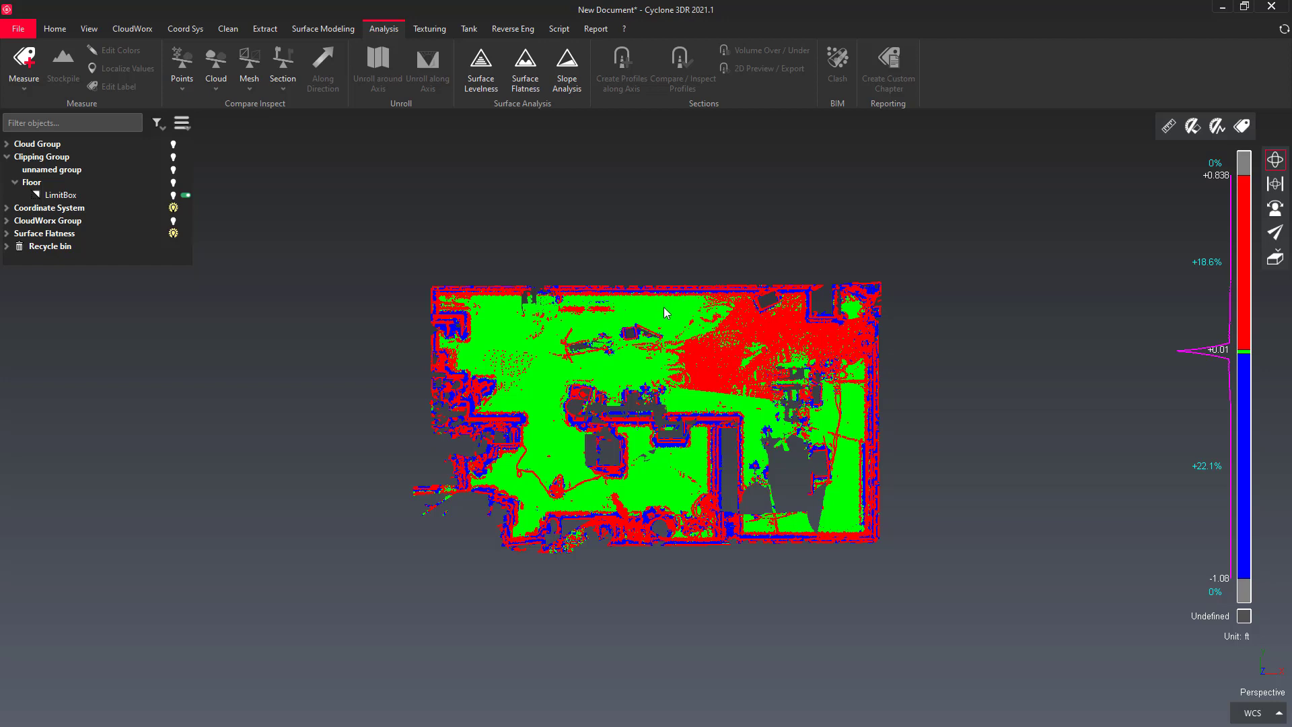
Place six Measure Deviation labels across the green and red areas in the upper part of the flatness-colored floor cloud
{"action": "left_click", "coordinate": [27, 86]}
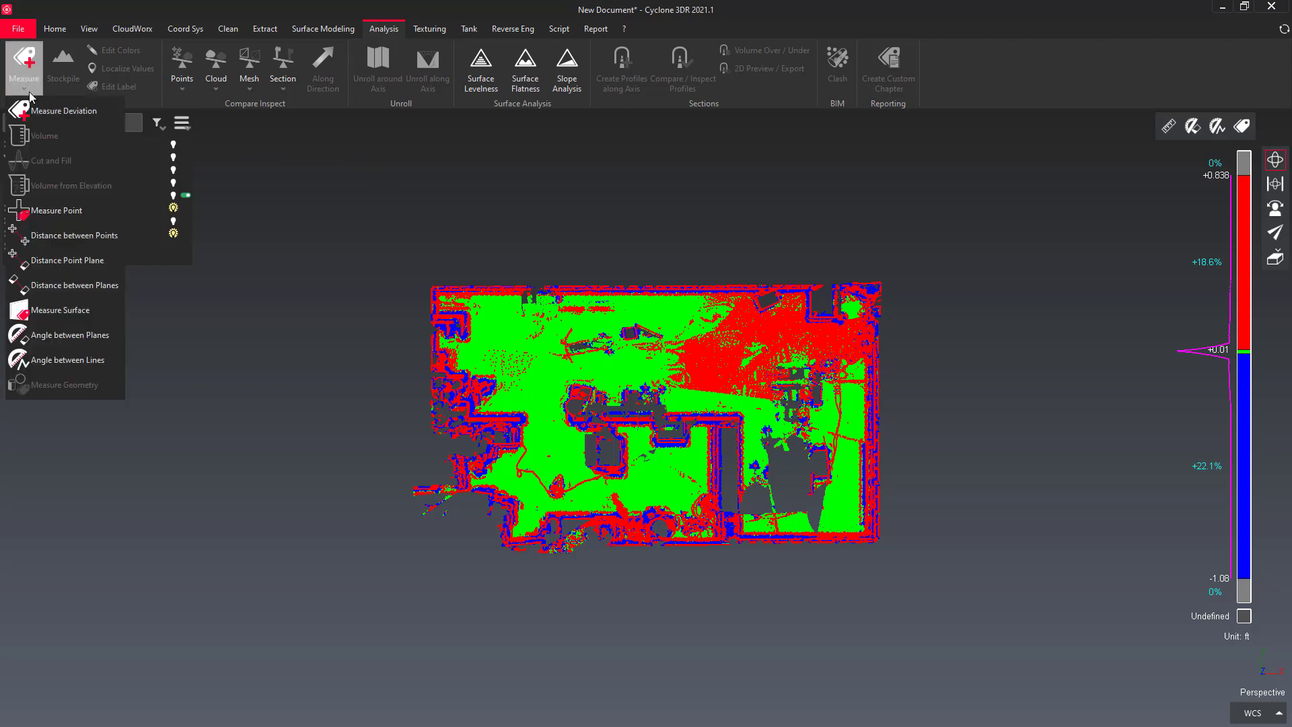
{"action": "left_click", "coordinate": [61, 112]}
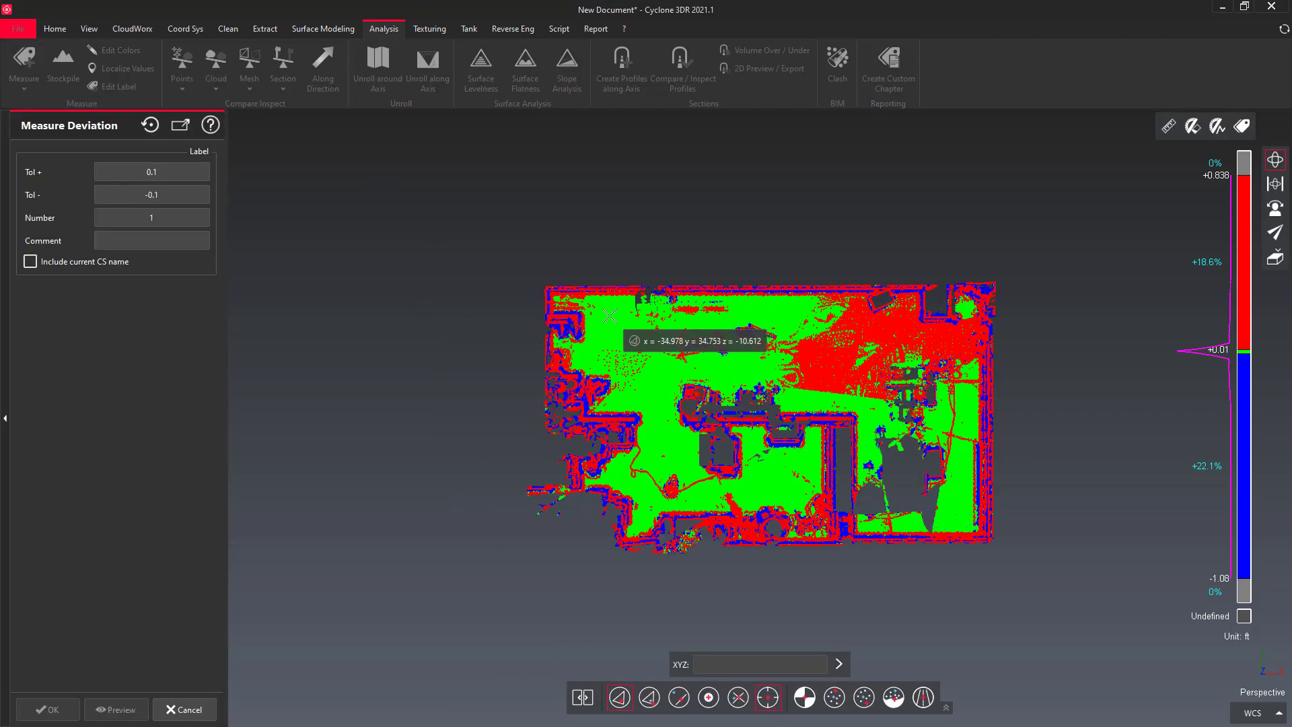
{"action": "left_click", "coordinate": [613, 319]}
{"action": "left_click", "coordinate": [868, 324]}
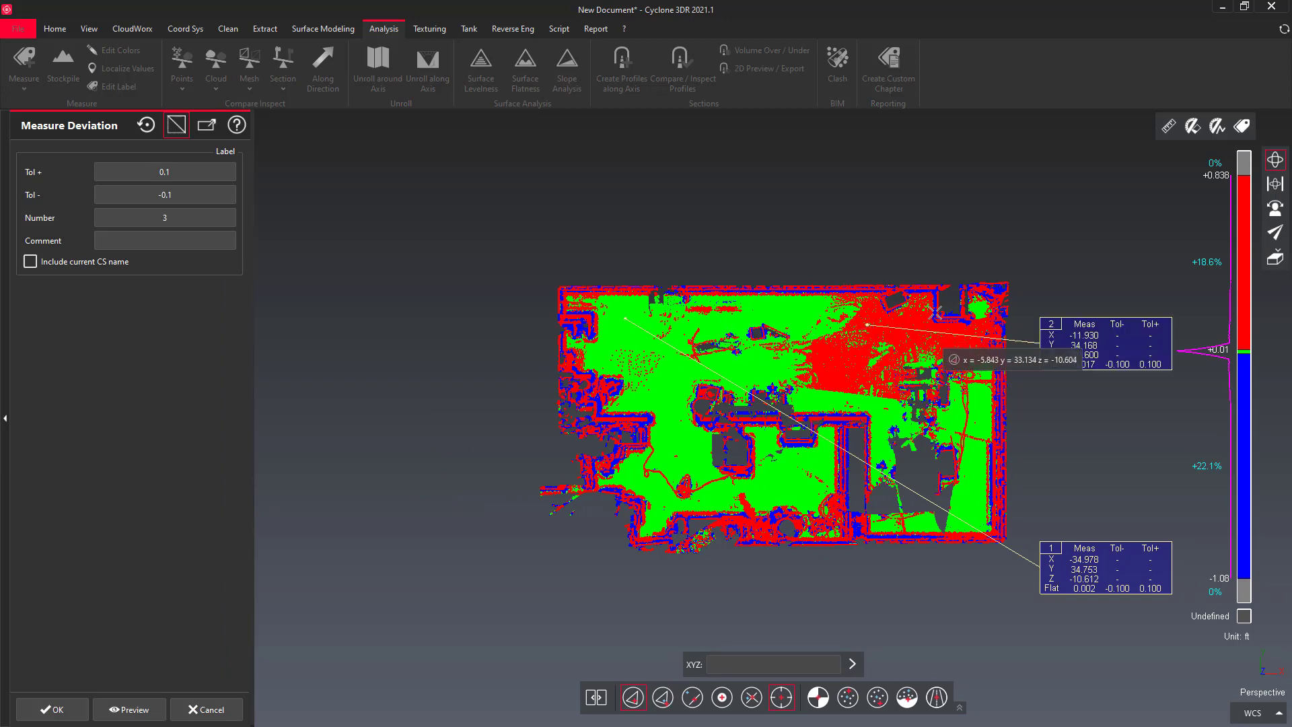
{"action": "left_click", "coordinate": [975, 349]}
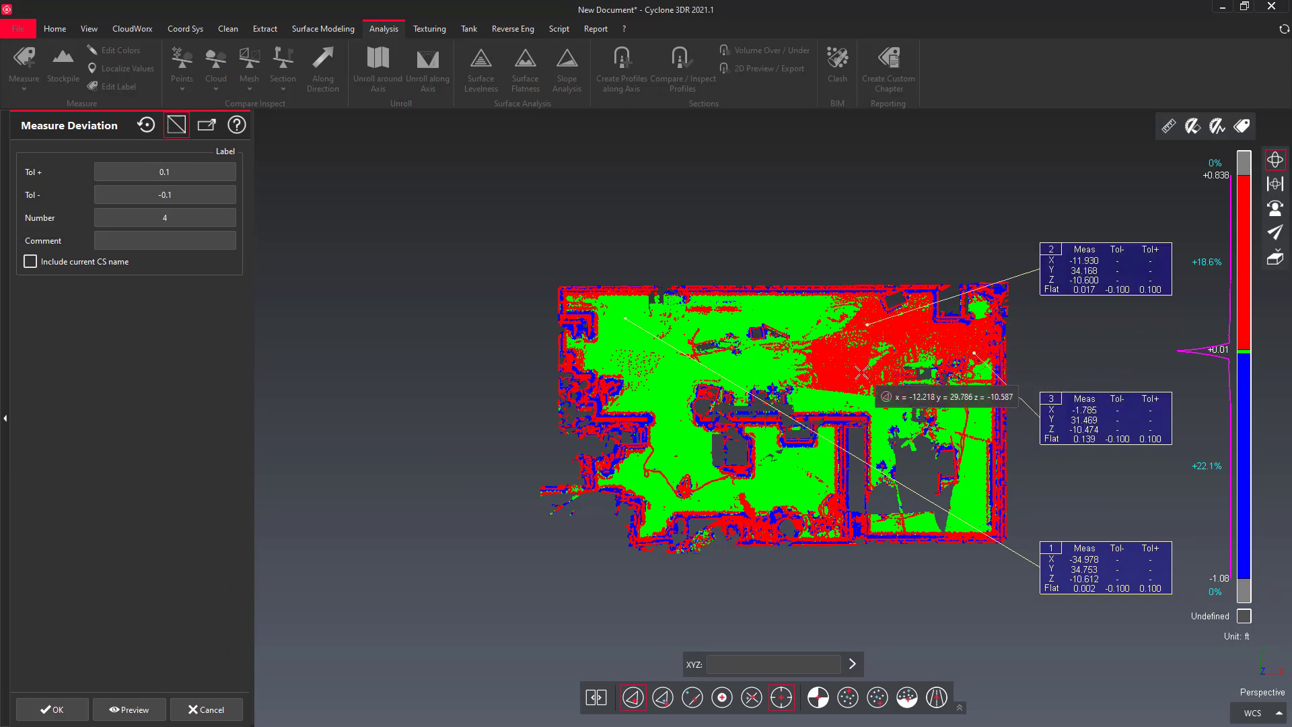
{"action": "left_click", "coordinate": [864, 370]}
{"action": "left_click", "coordinate": [751, 370]}
{"action": "left_click", "coordinate": [637, 374]}
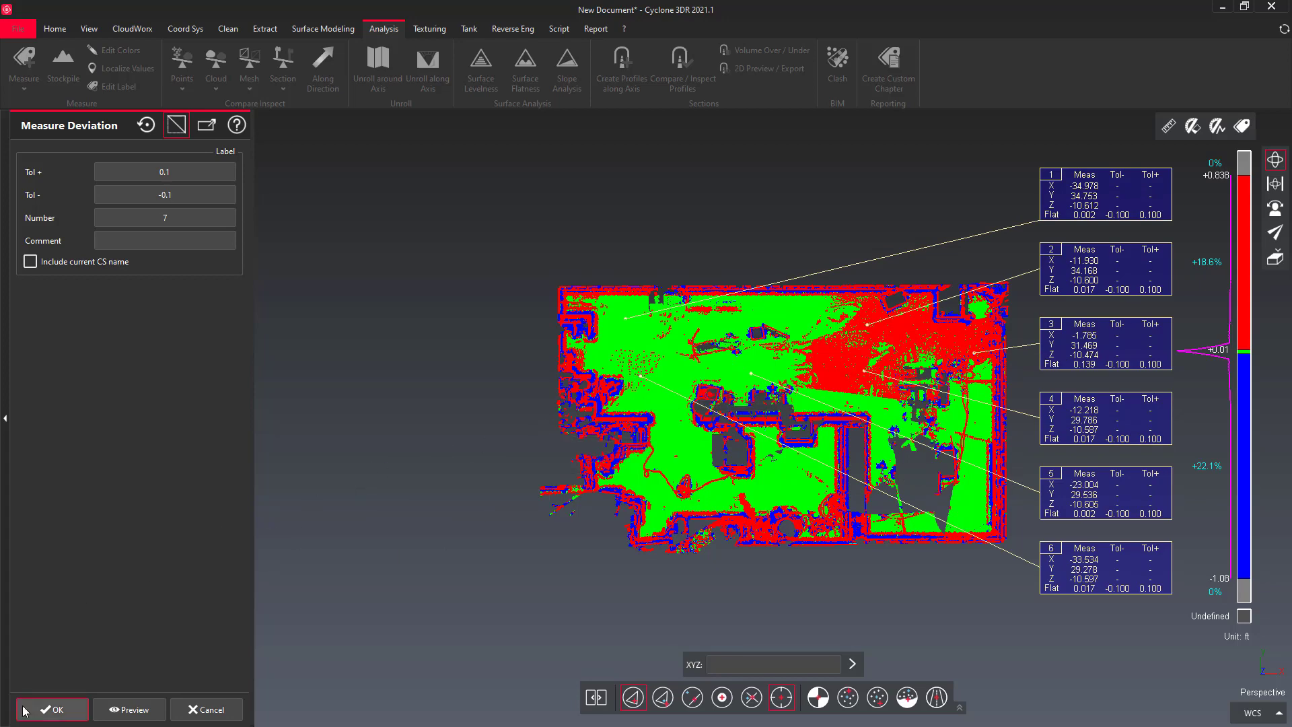
{"action": "left_click", "coordinate": [53, 709]}
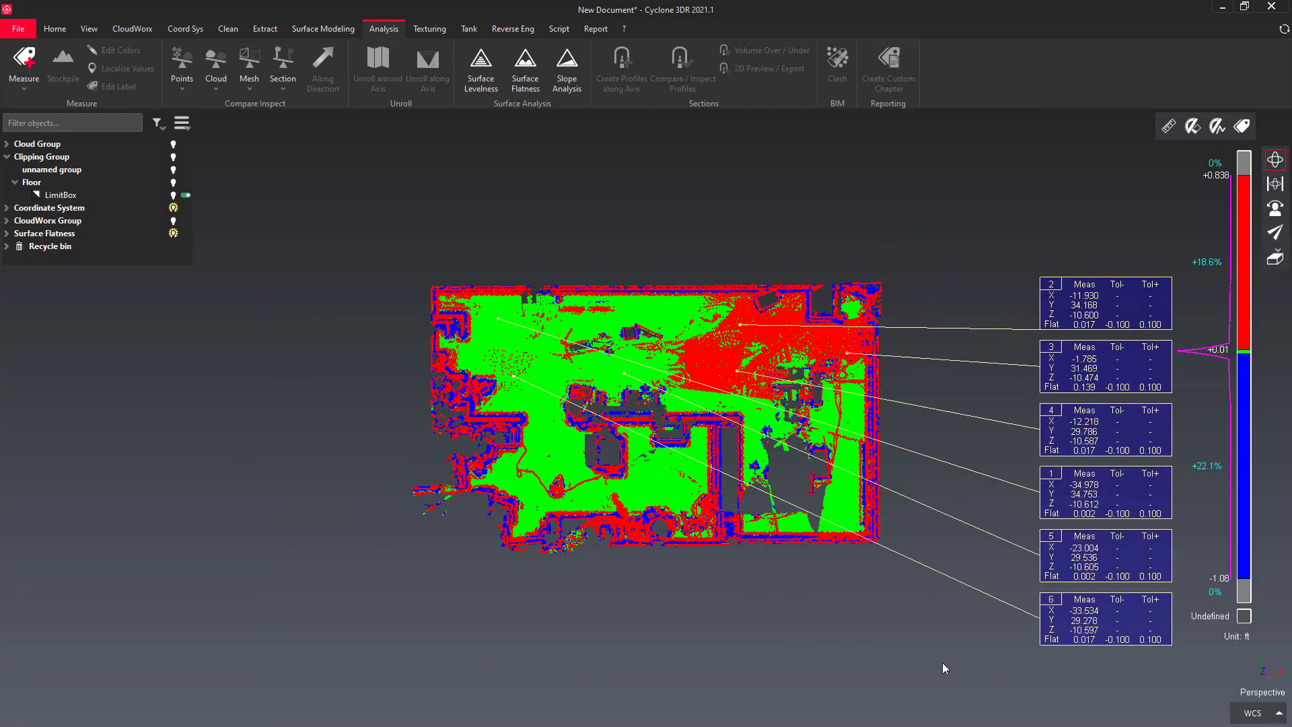
Select the flatness cloud with its labels for reporting and review the Surface Flatness chapter of the Basement Floor Flatness report
{"action": "left_click_drag", "start_coordinate": [1075, 665], "coordinate": [645, 273]}
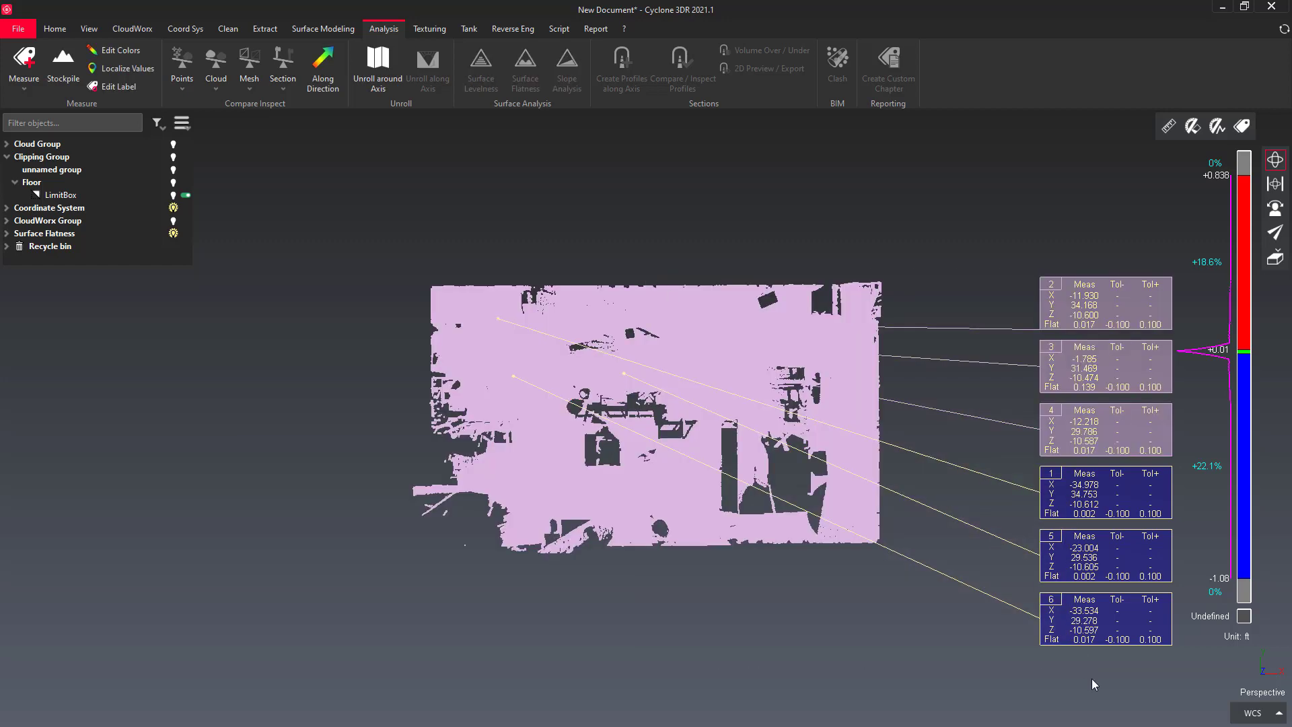
{"action": "left_click_drag", "start_coordinate": [1122, 682], "coordinate": [737, 268]}
{"action": "left_click_drag", "start_coordinate": [1191, 688], "coordinate": [713, 262]}
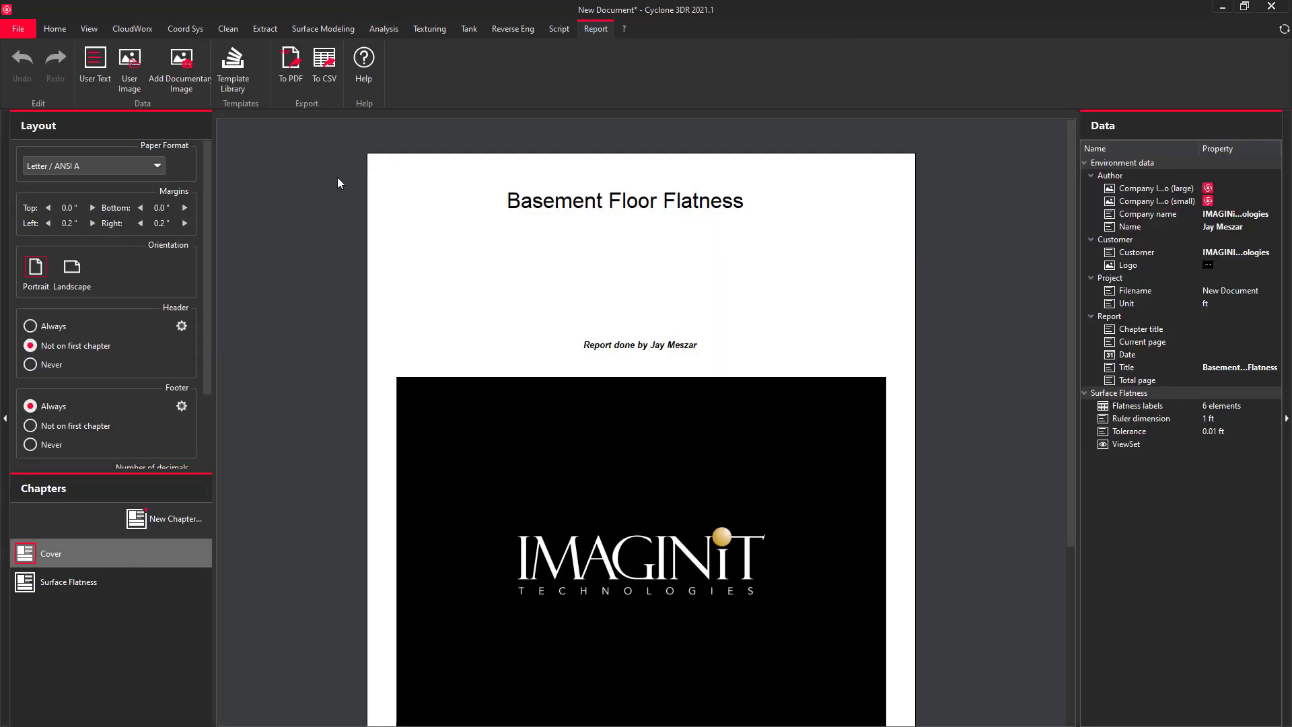
{"action": "left_click", "coordinate": [74, 579]}
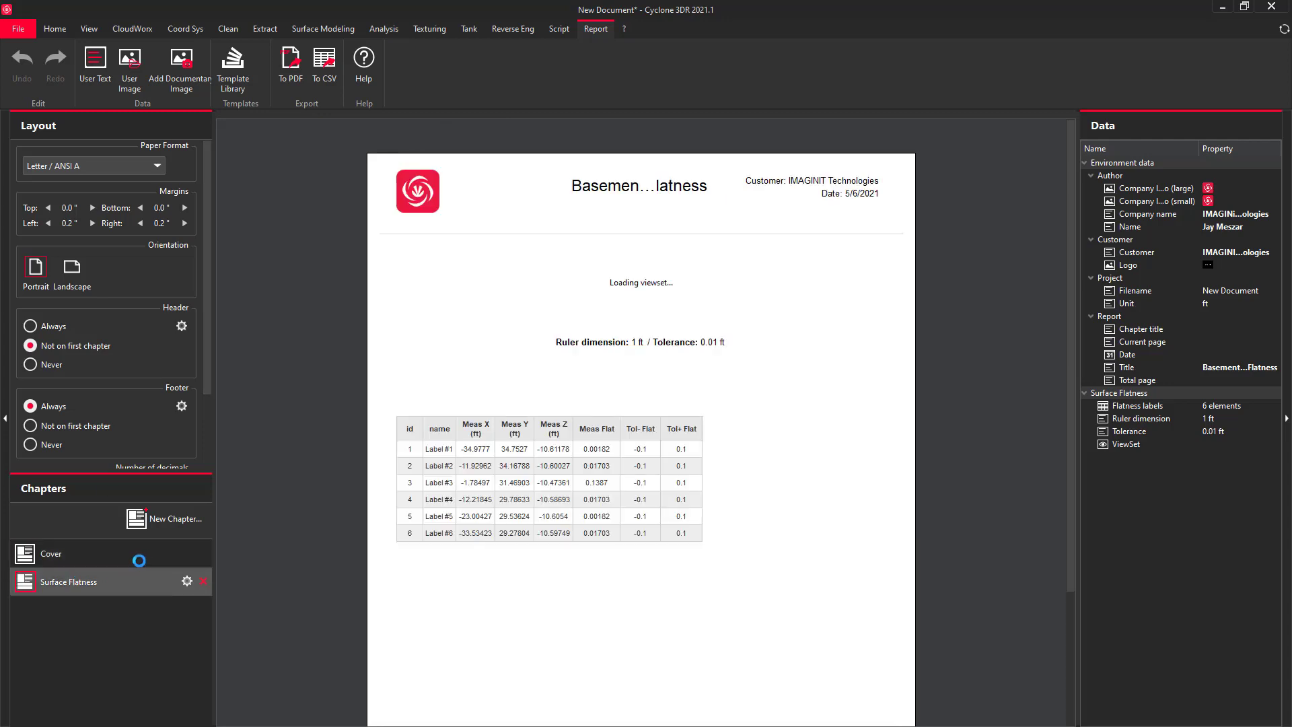
{"action": "scroll", "coordinate": [444, 457], "scroll_direction": "down", "scroll_amount": 4}
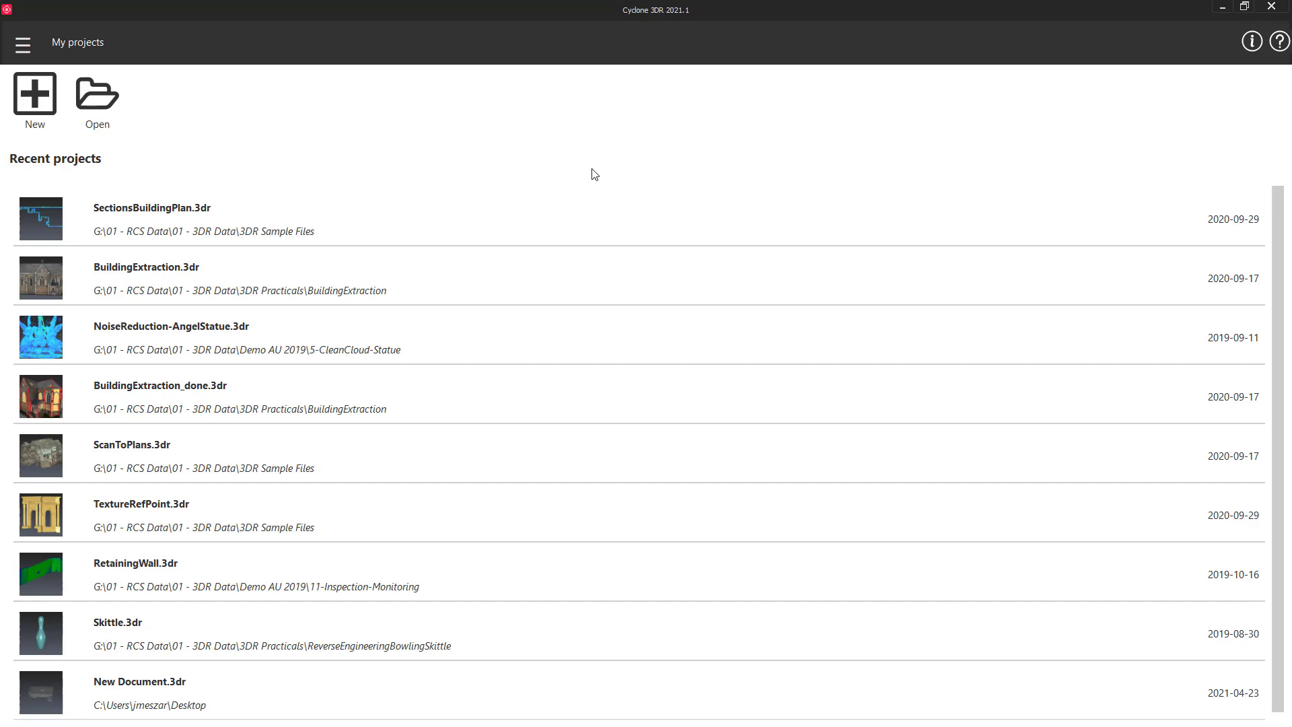
Start a new BIM Inspection project using BIMInspectionPreparationfile.3dr from the Demo folder as the preparation file
{"action": "left_click", "coordinate": [37, 93]}
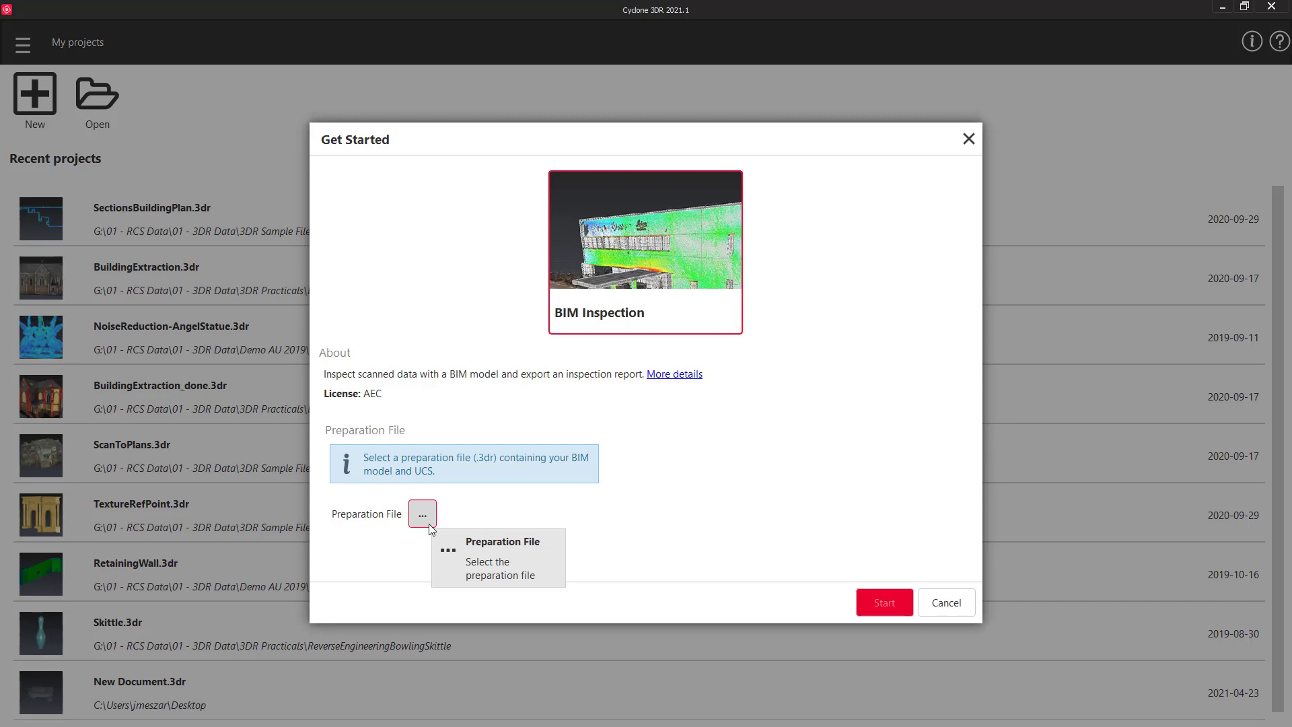
{"action": "left_click", "coordinate": [423, 515]}
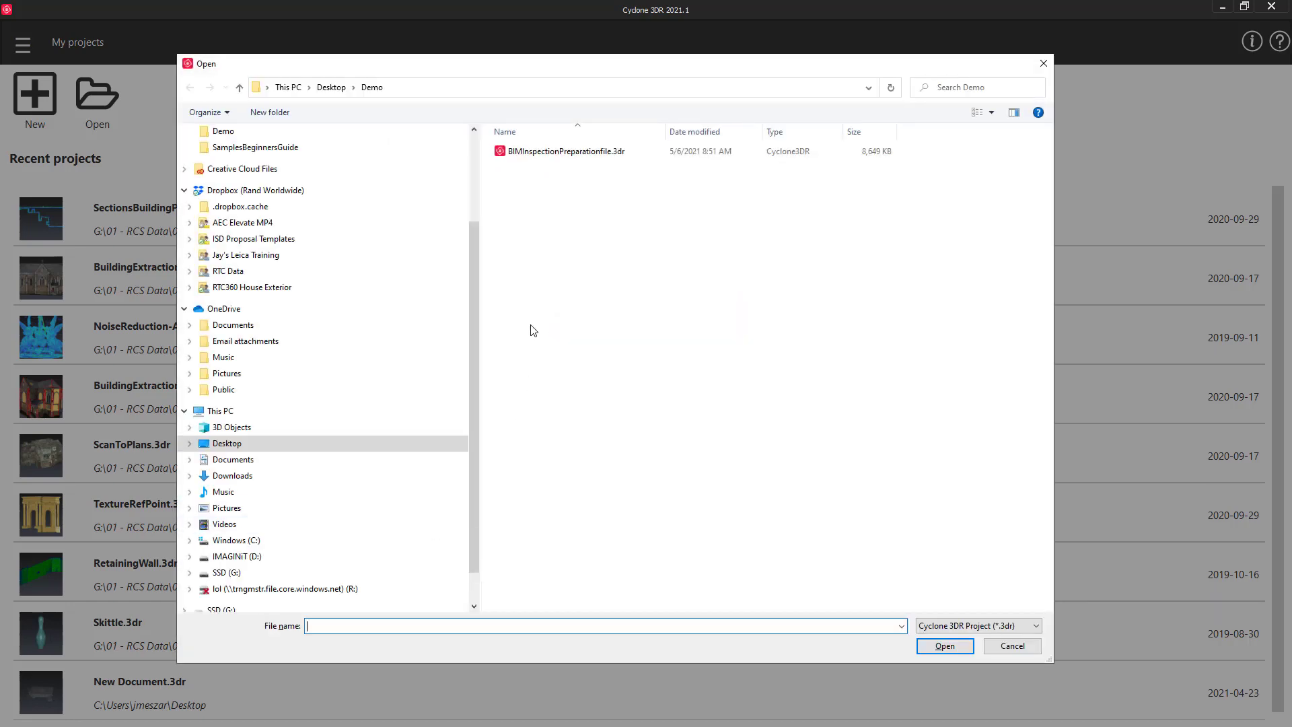
{"action": "left_click", "coordinate": [575, 153]}
{"action": "double_click", "coordinate": [577, 152]}
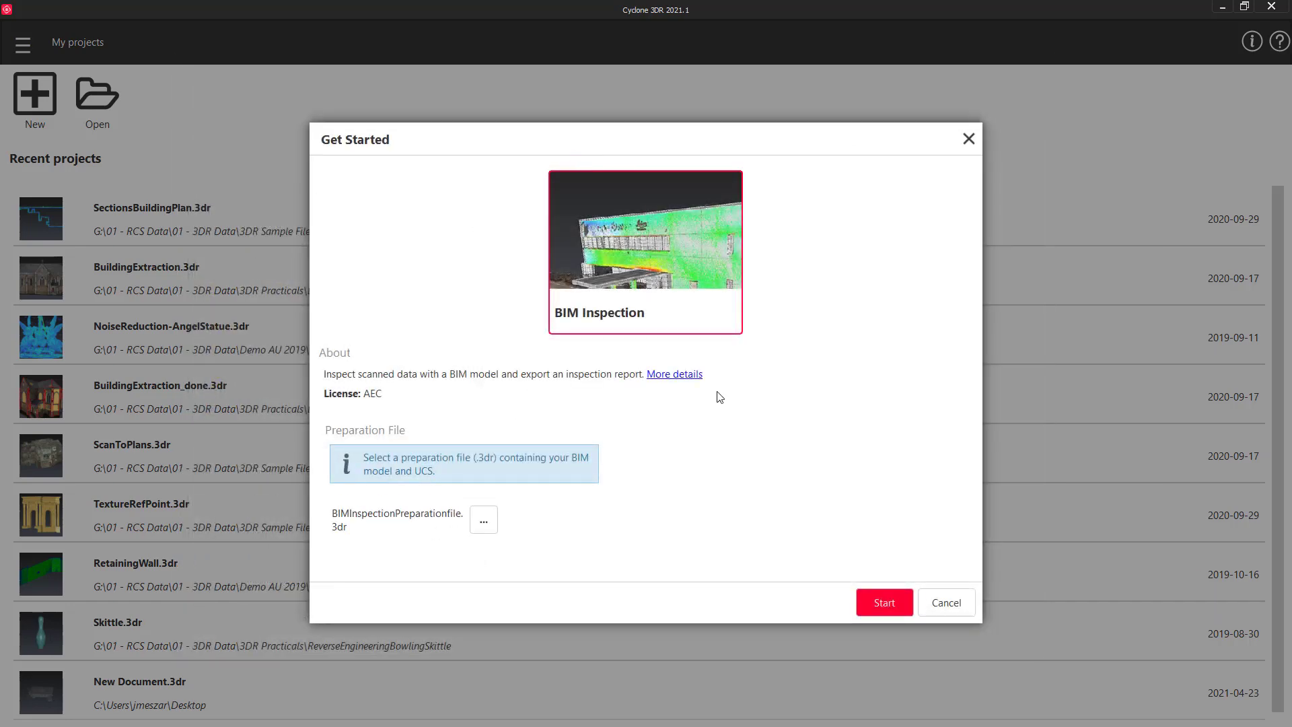
{"action": "left_click", "coordinate": [883, 603]}
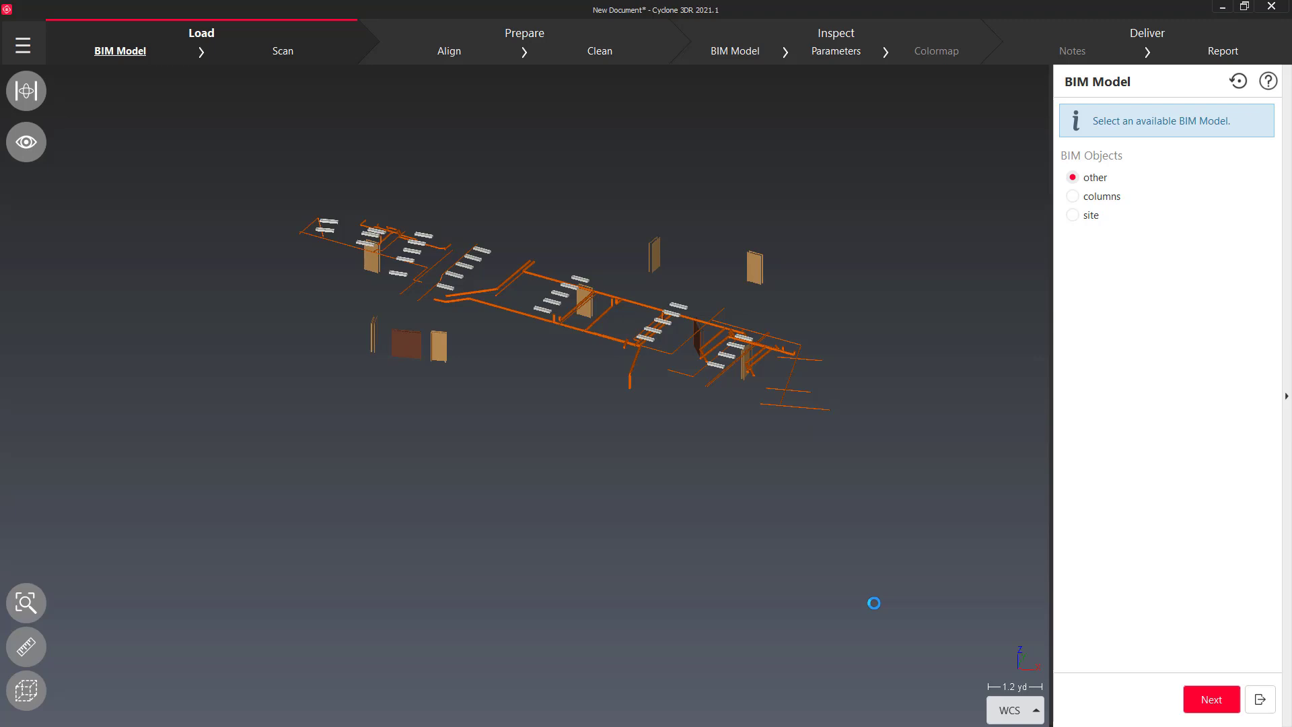
Choose site as the BIM model and import site.e57 as the scan to compare with it
{"action": "left_click", "coordinate": [1096, 217]}
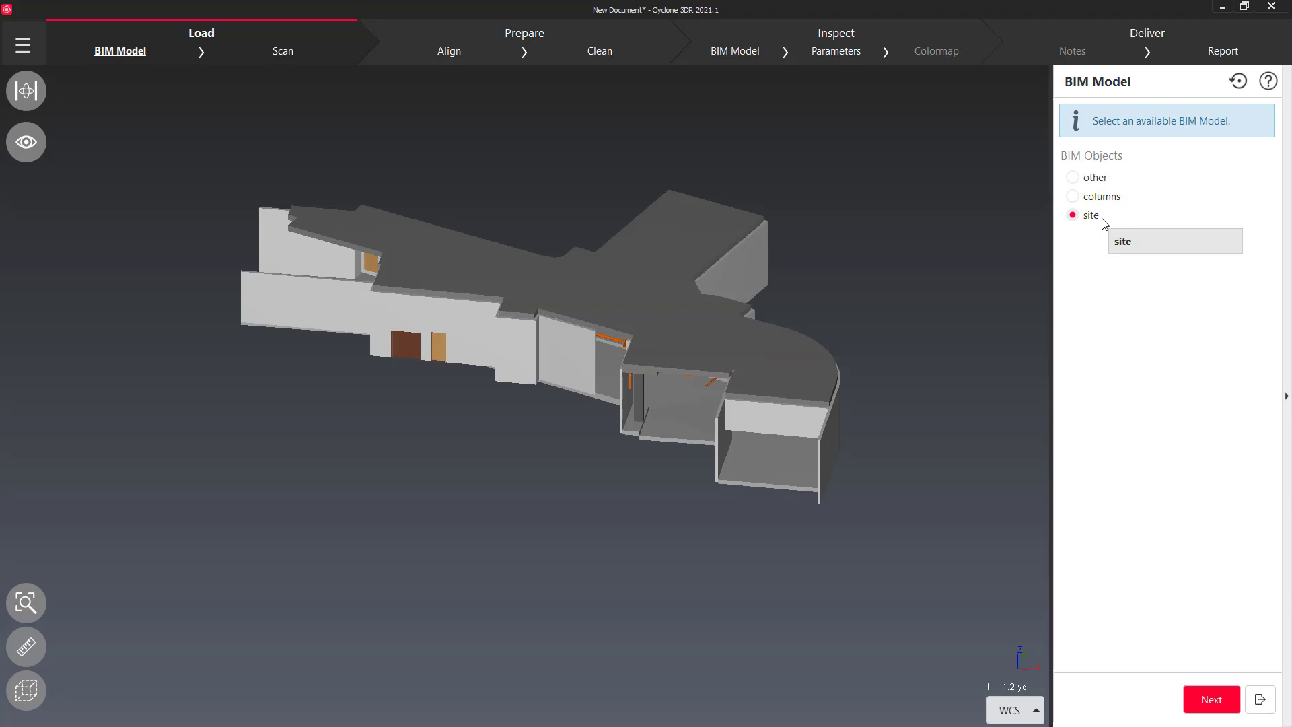
{"action": "left_click", "coordinate": [1201, 700]}
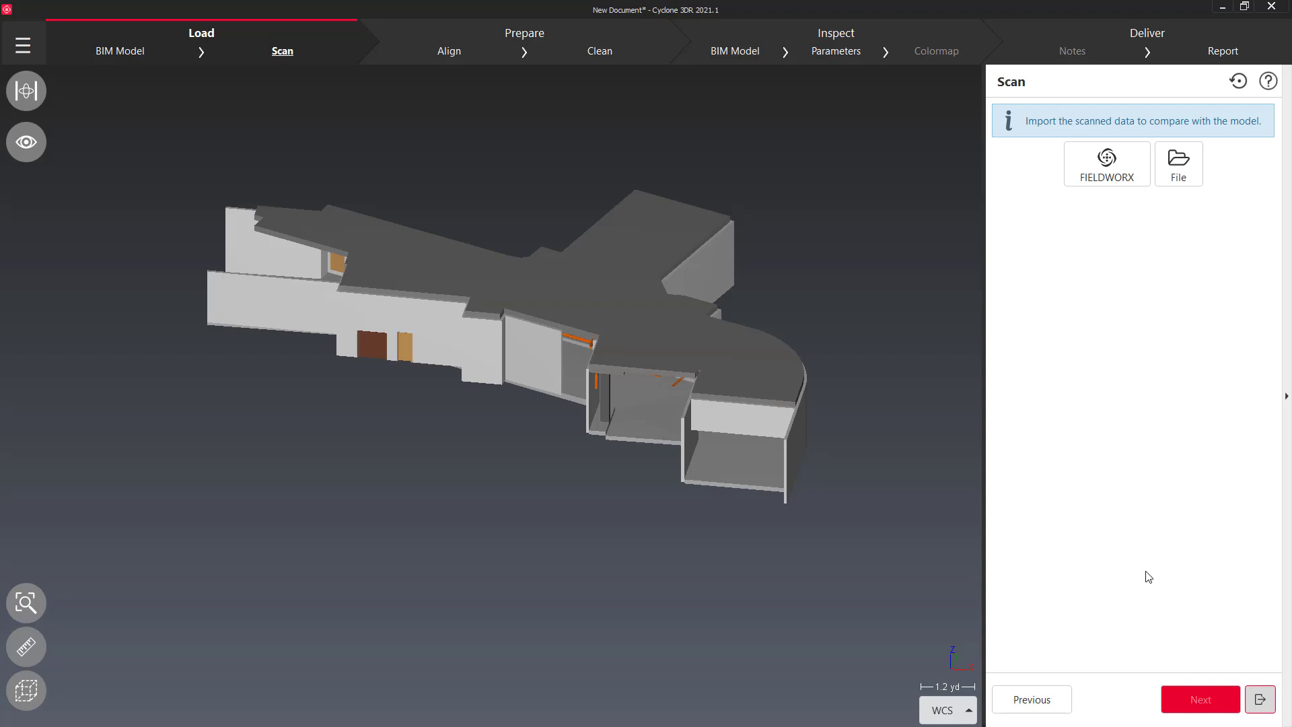
{"action": "left_click", "coordinate": [1175, 168]}
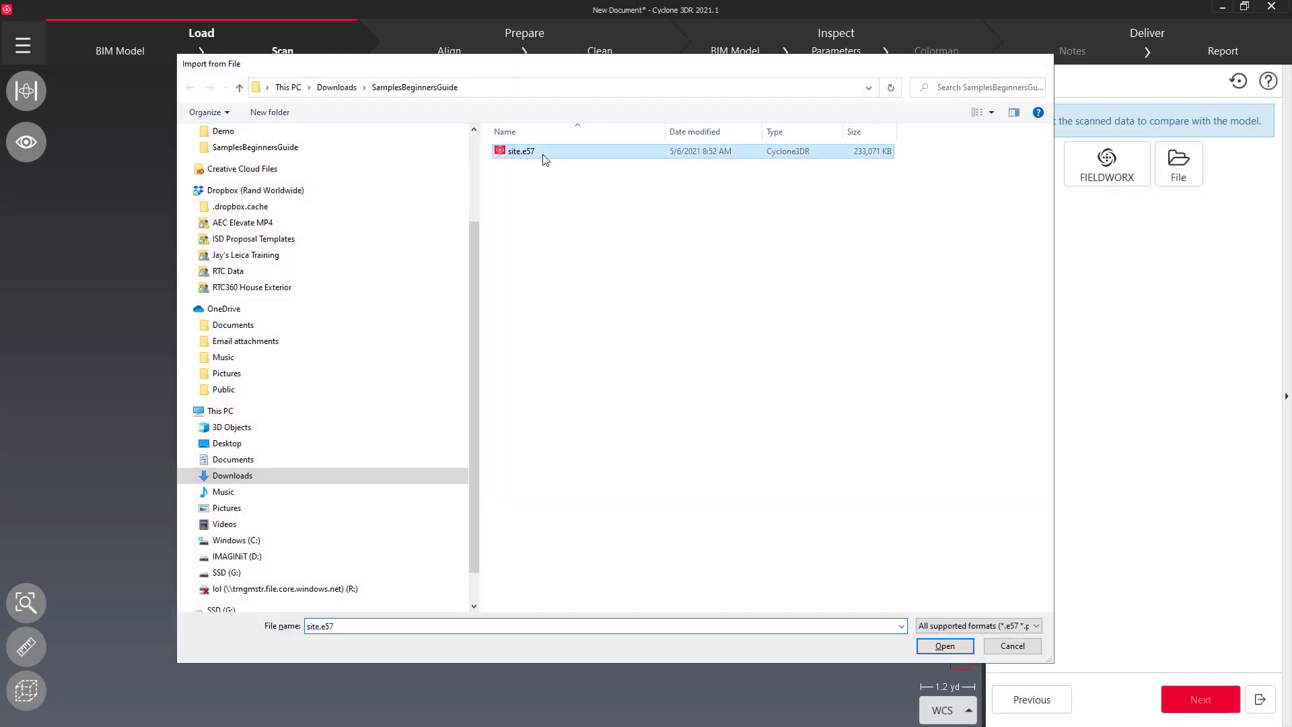
{"action": "double_click", "coordinate": [545, 159]}
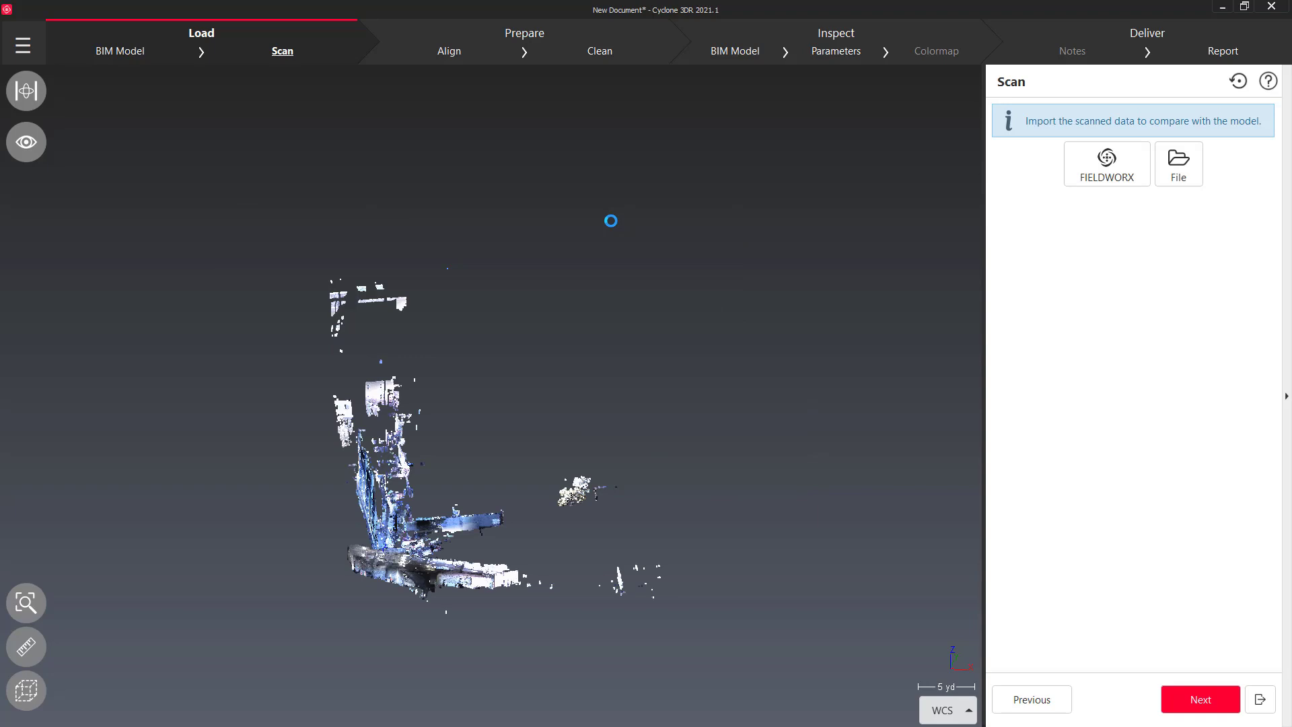
{"action": "left_click", "coordinate": [1186, 696]}
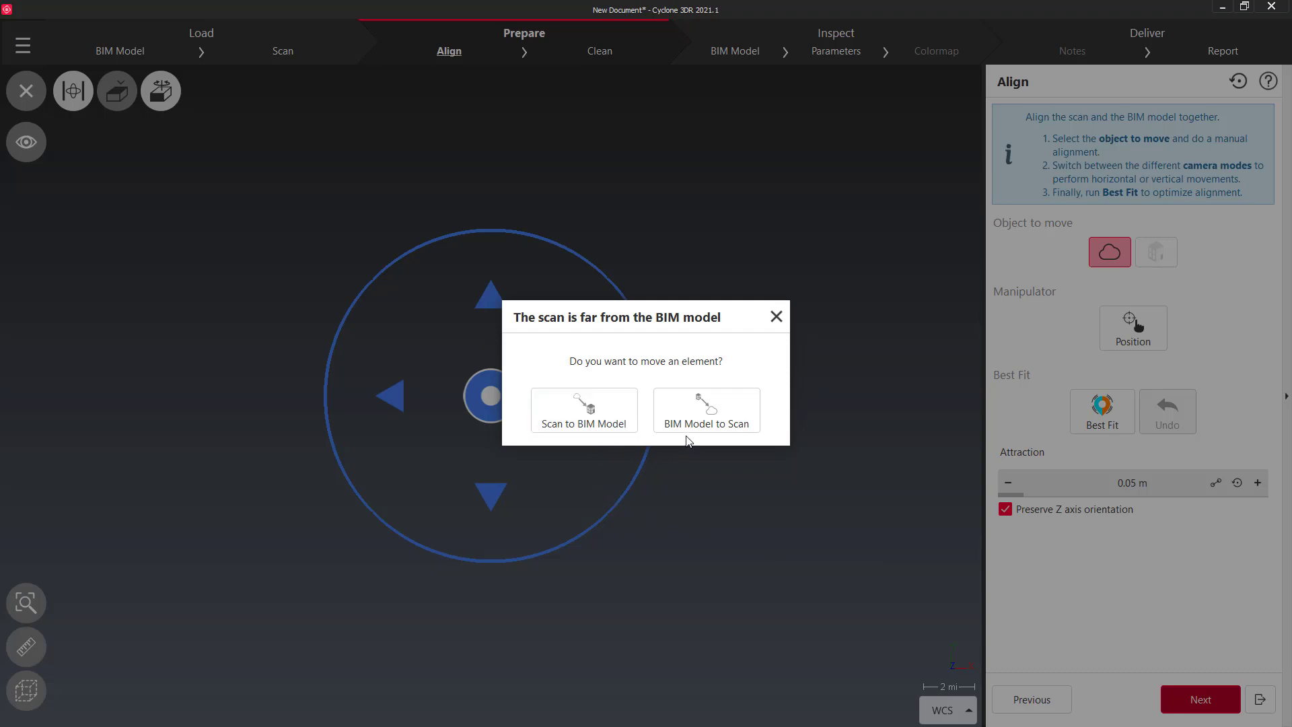
Bring the scan to the BIM model and rotate it roughly half a turn to match the model's orientation
{"action": "left_click", "coordinate": [583, 424]}
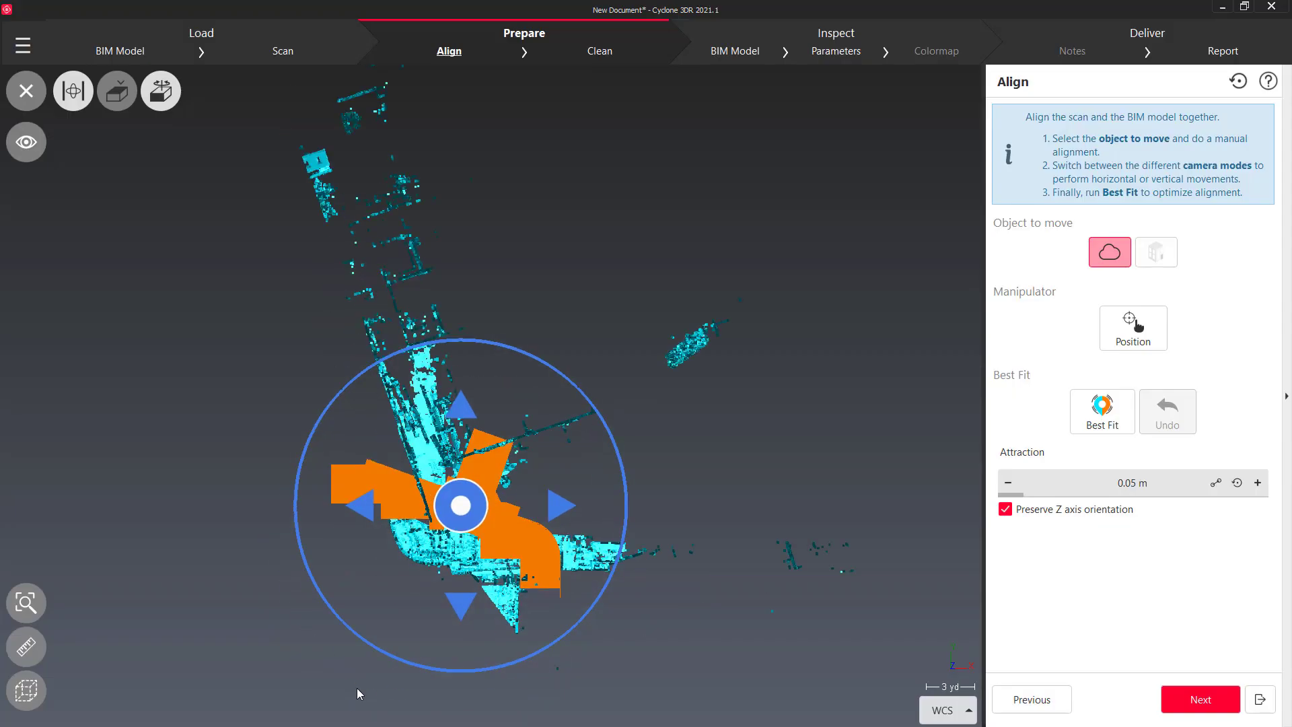
{"action": "scroll", "coordinate": [542, 391], "scroll_direction": "up", "scroll_amount": 5}
{"action": "scroll", "coordinate": [534, 405], "scroll_direction": "up", "scroll_amount": 3}
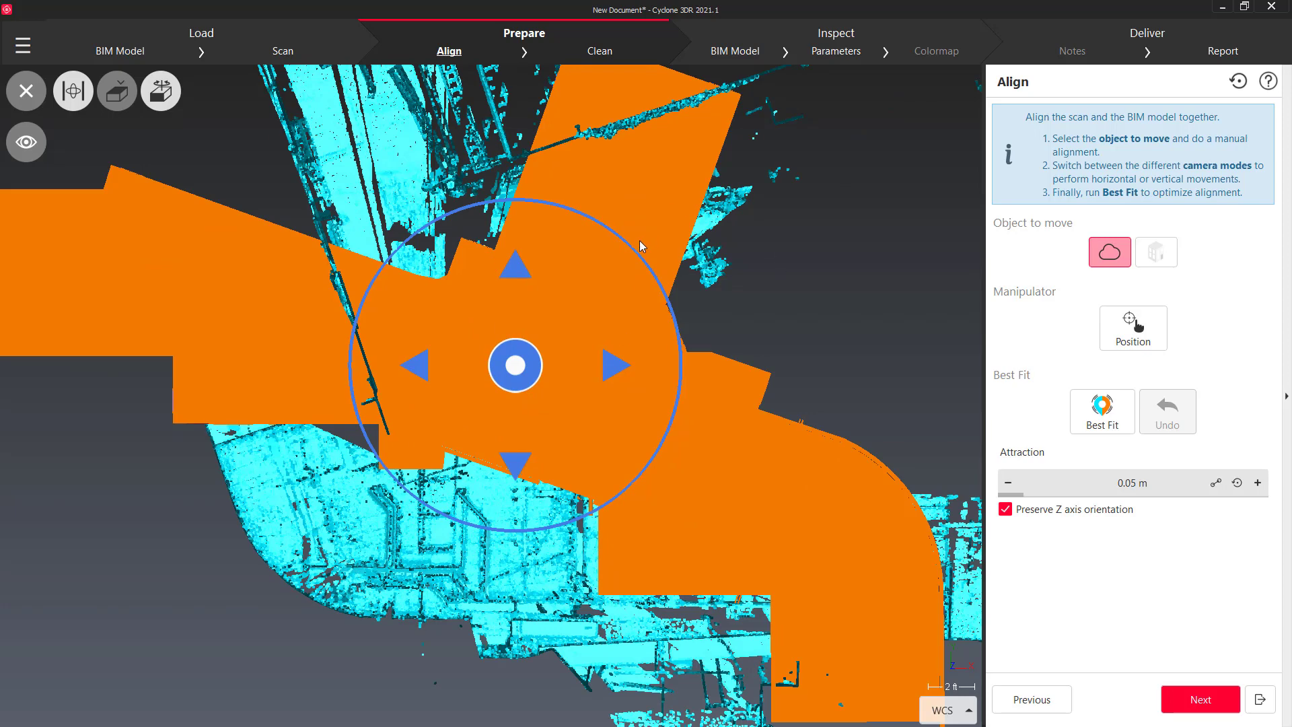
{"action": "left_click_drag", "start_coordinate": [606, 229], "coordinate": [412, 488]}
{"action": "scroll", "coordinate": [412, 488], "scroll_direction": "down", "scroll_amount": 5}
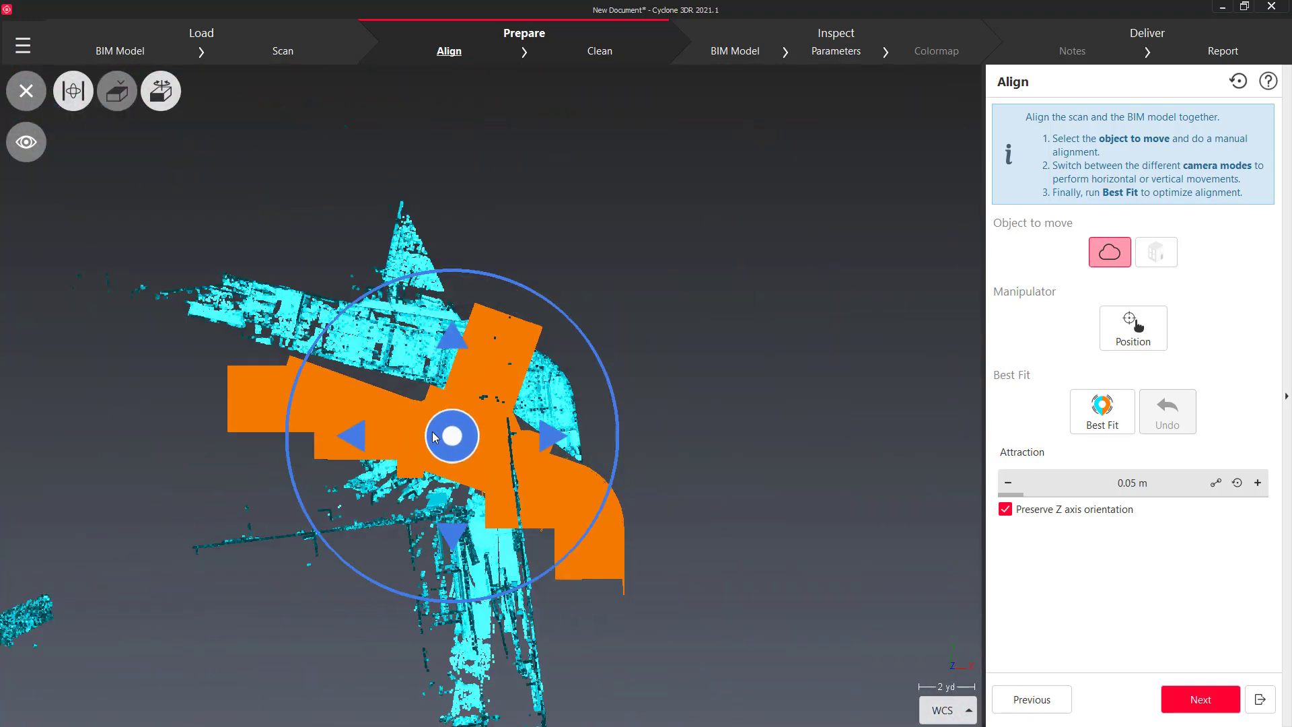
Shift the scan onto the BIM model in plan view and fine-tune its rotation and position along the walls
{"action": "left_click_drag", "start_coordinate": [450, 441], "coordinate": [499, 529]}
{"action": "scroll", "coordinate": [498, 546], "scroll_direction": "up", "scroll_amount": 8}
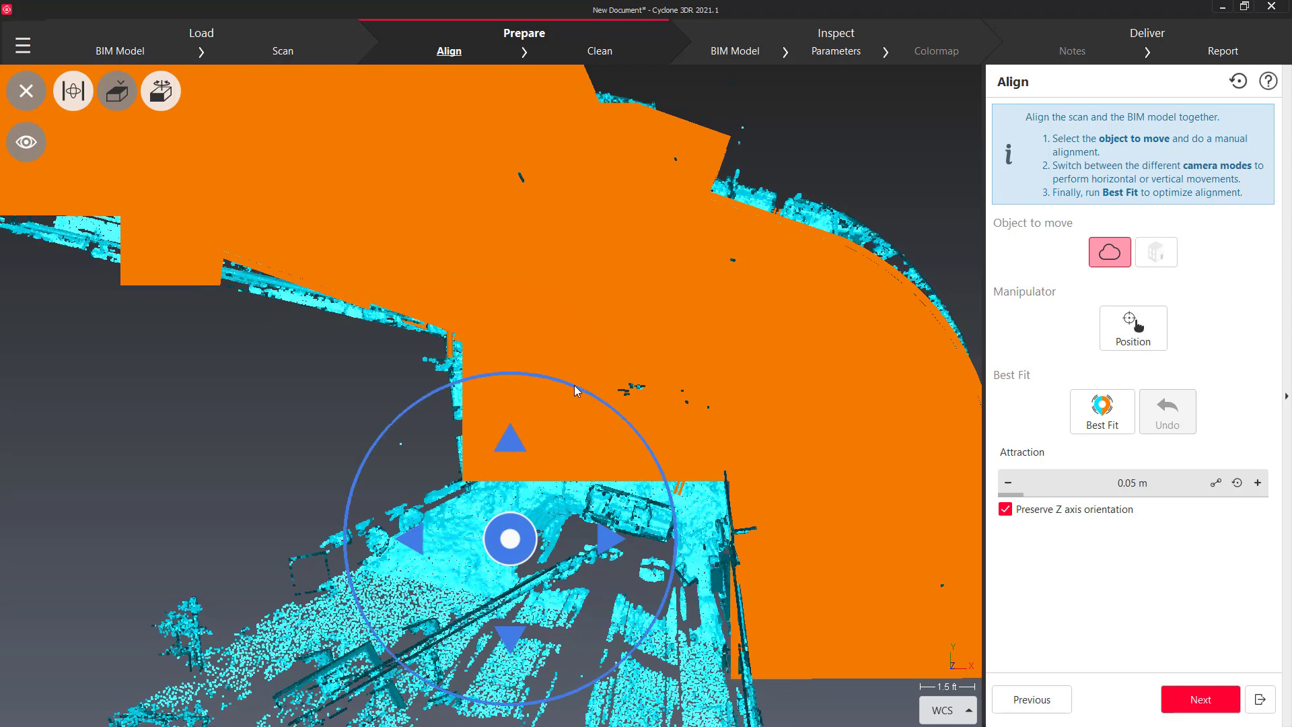
{"action": "left_click_drag", "start_coordinate": [577, 389], "coordinate": [593, 399]}
{"action": "scroll", "coordinate": [613, 435], "scroll_direction": "down", "scroll_amount": 4}
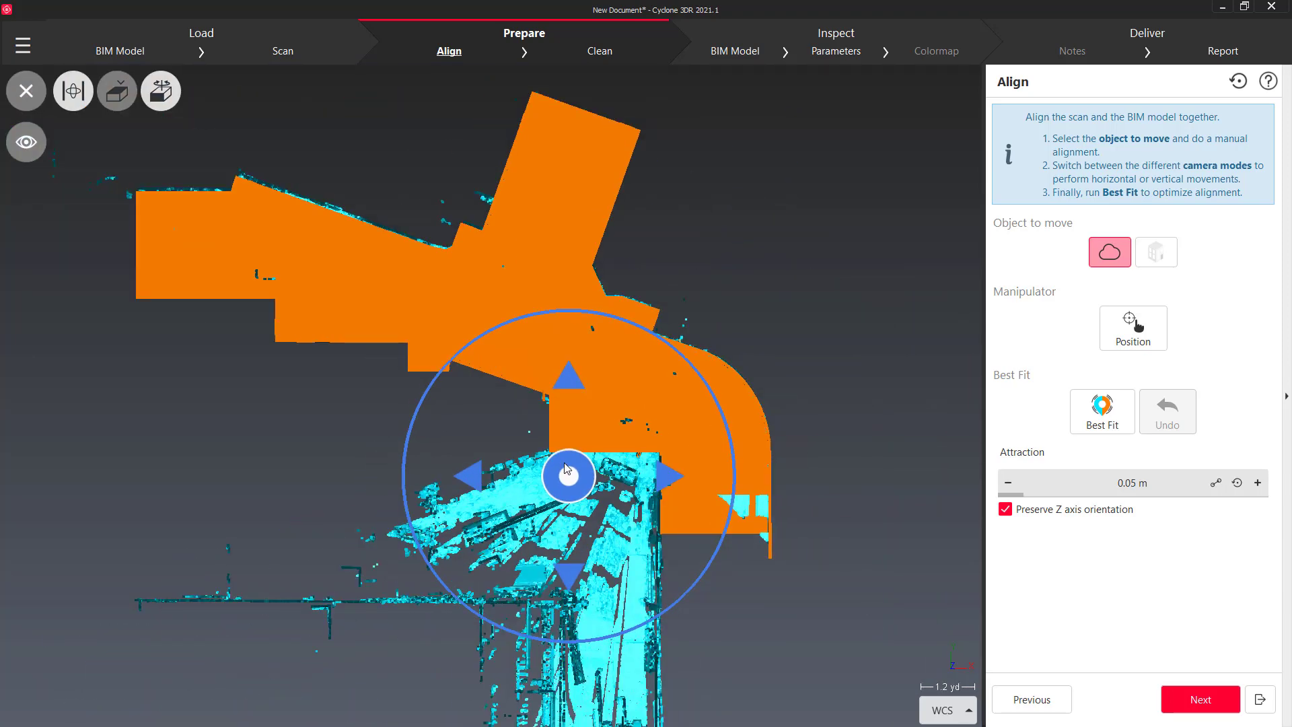
{"action": "left_click_drag", "start_coordinate": [565, 464], "coordinate": [567, 471]}
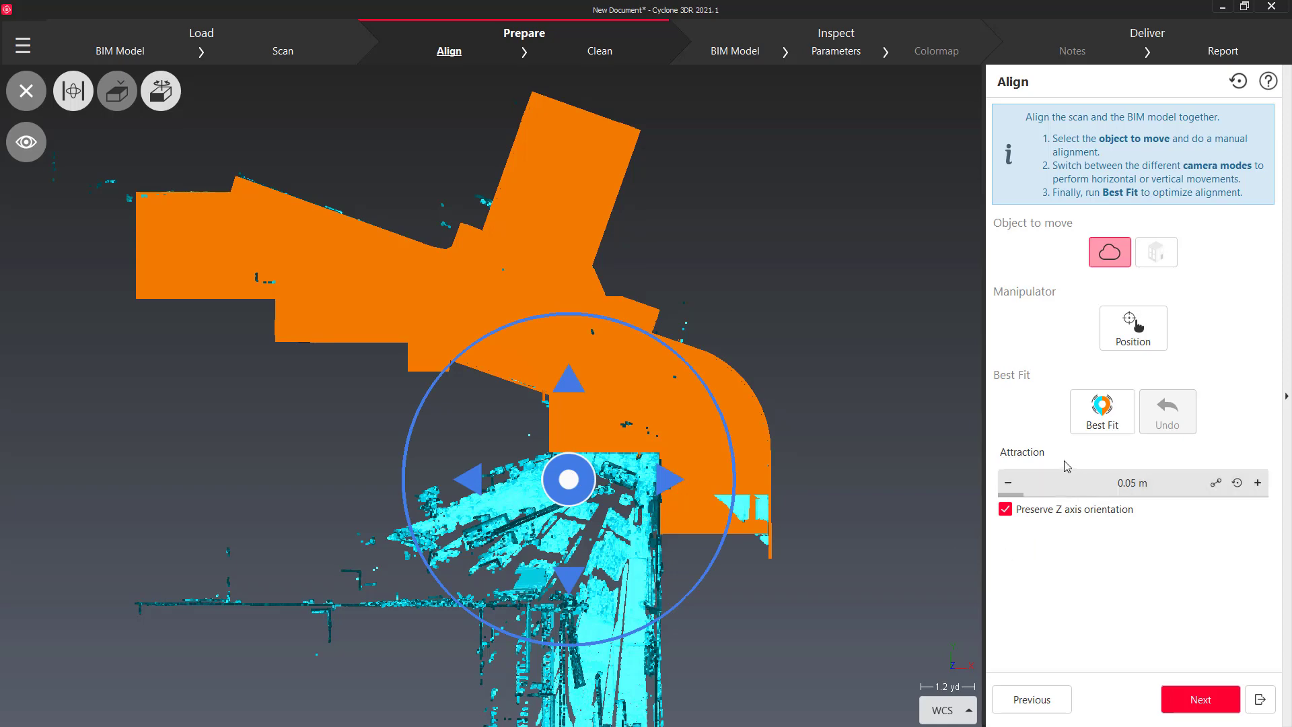
Check the vertical alignment from the side, run Best Fit with 0.05 m attraction and preserved Z axis orientation, and proceed to cleaning
{"action": "left_click", "coordinate": [162, 91]}
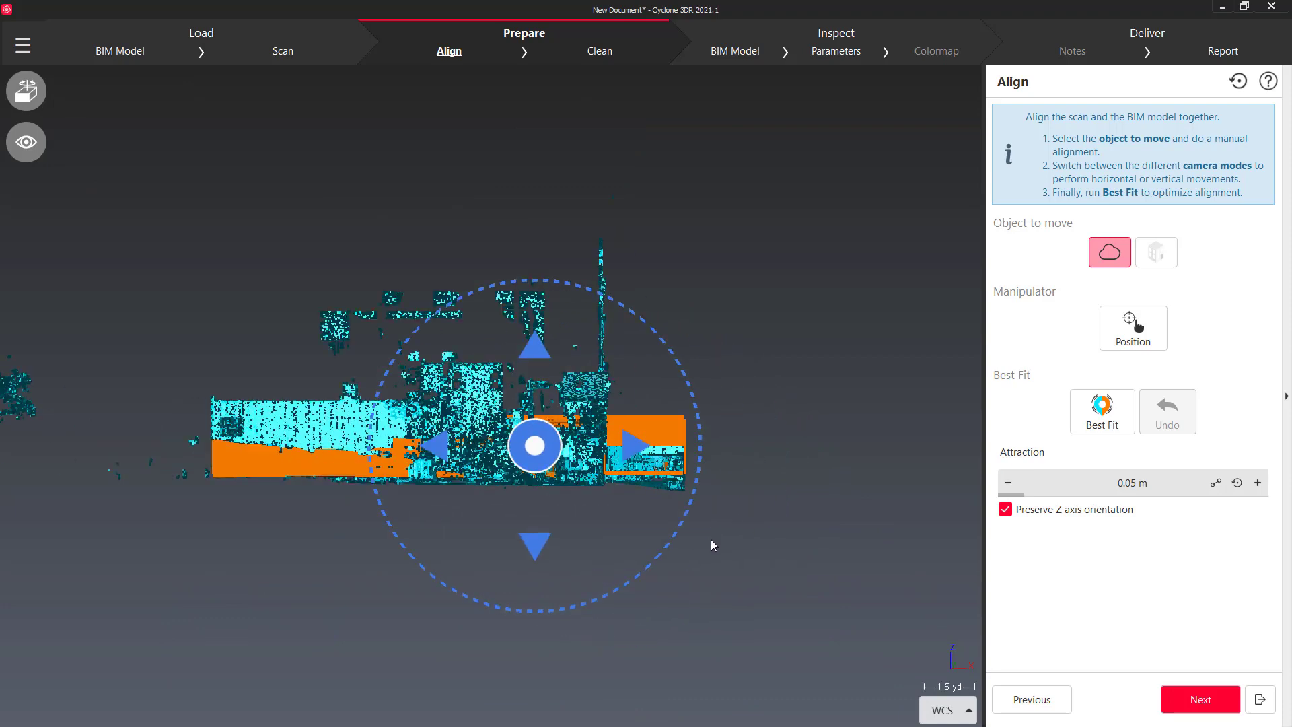
{"action": "scroll", "coordinate": [617, 495], "scroll_direction": "up", "scroll_amount": 2}
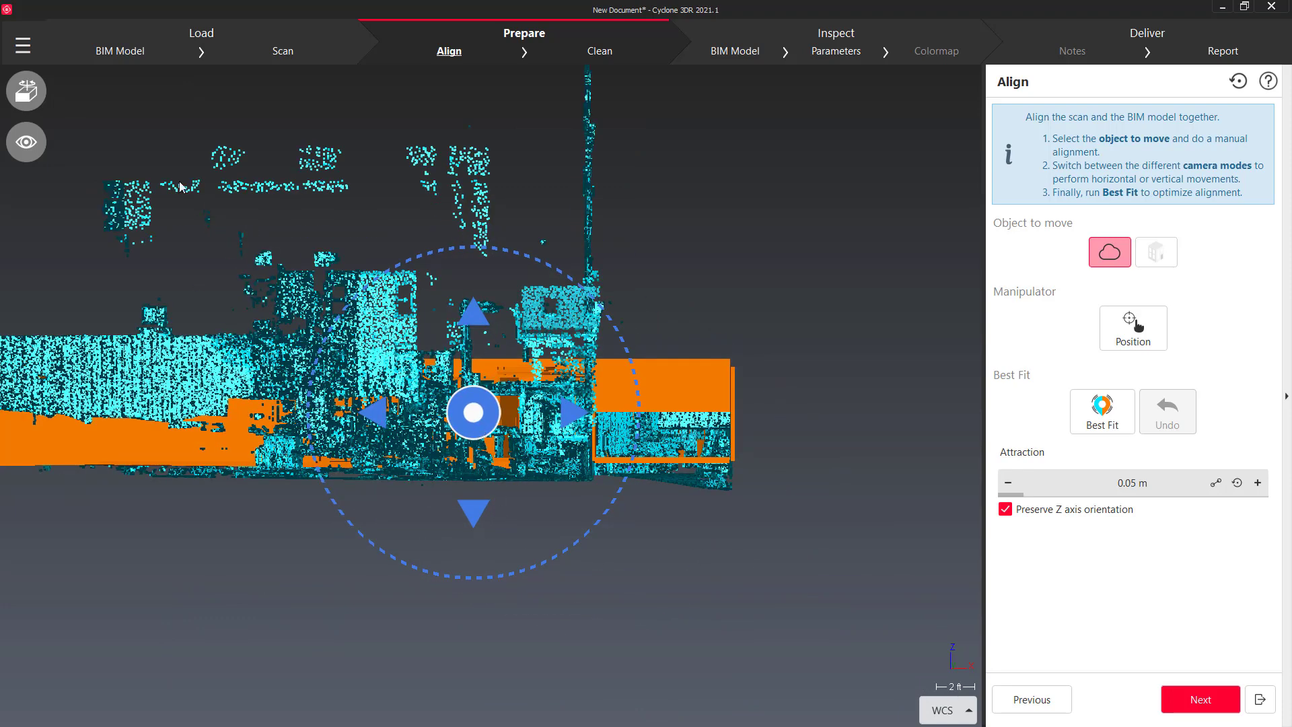
{"action": "left_click", "coordinate": [1101, 414]}
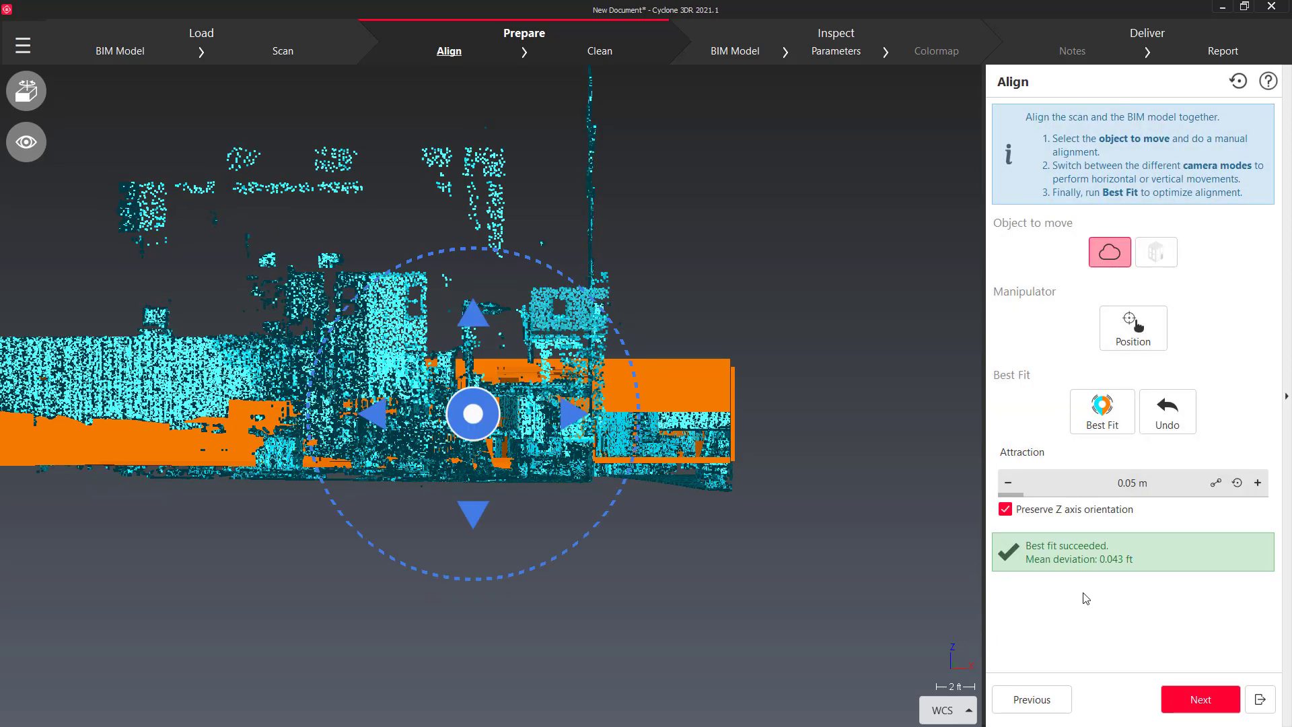
{"action": "left_click", "coordinate": [26, 91]}
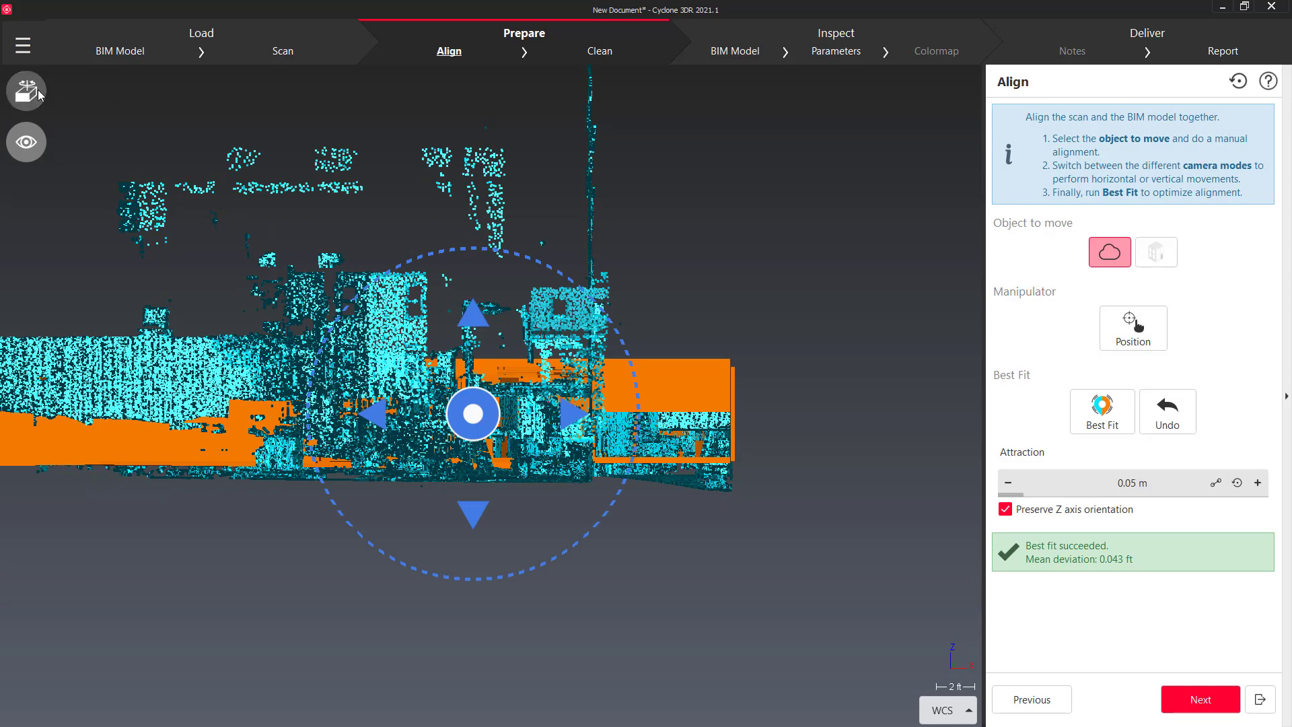
{"action": "left_click", "coordinate": [119, 94]}
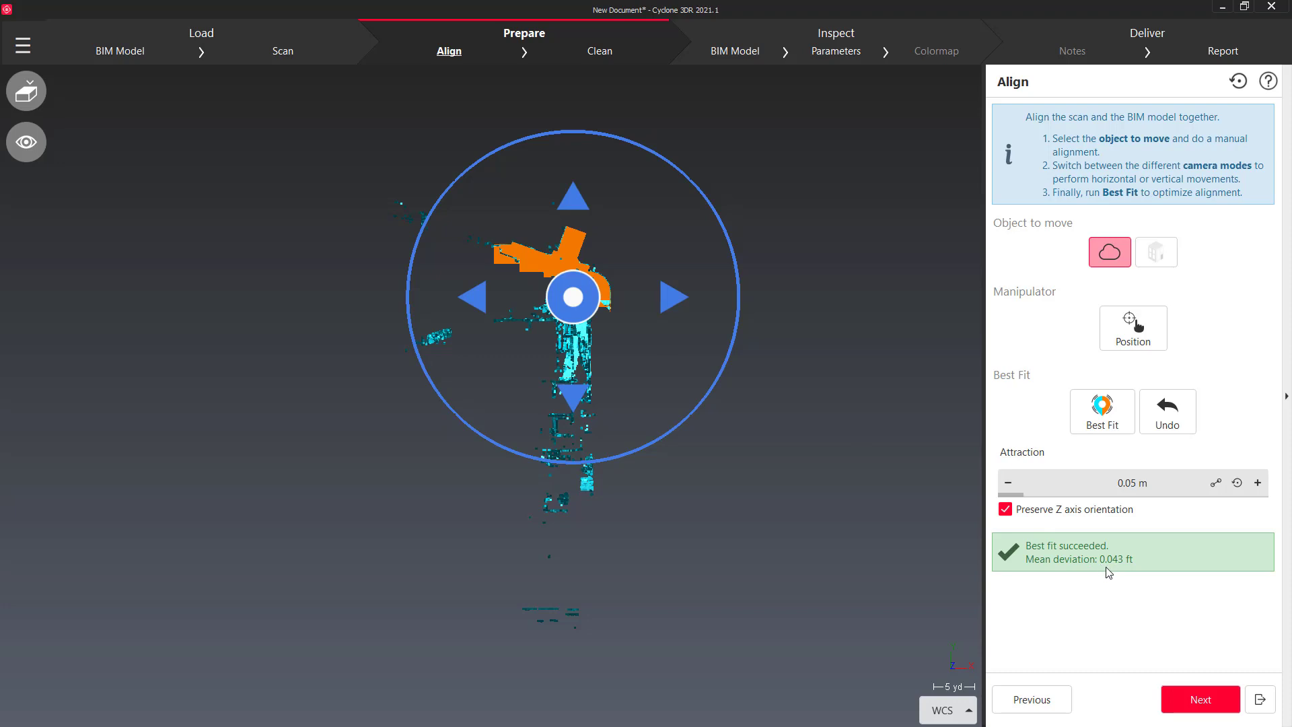
{"action": "left_click", "coordinate": [1185, 693]}
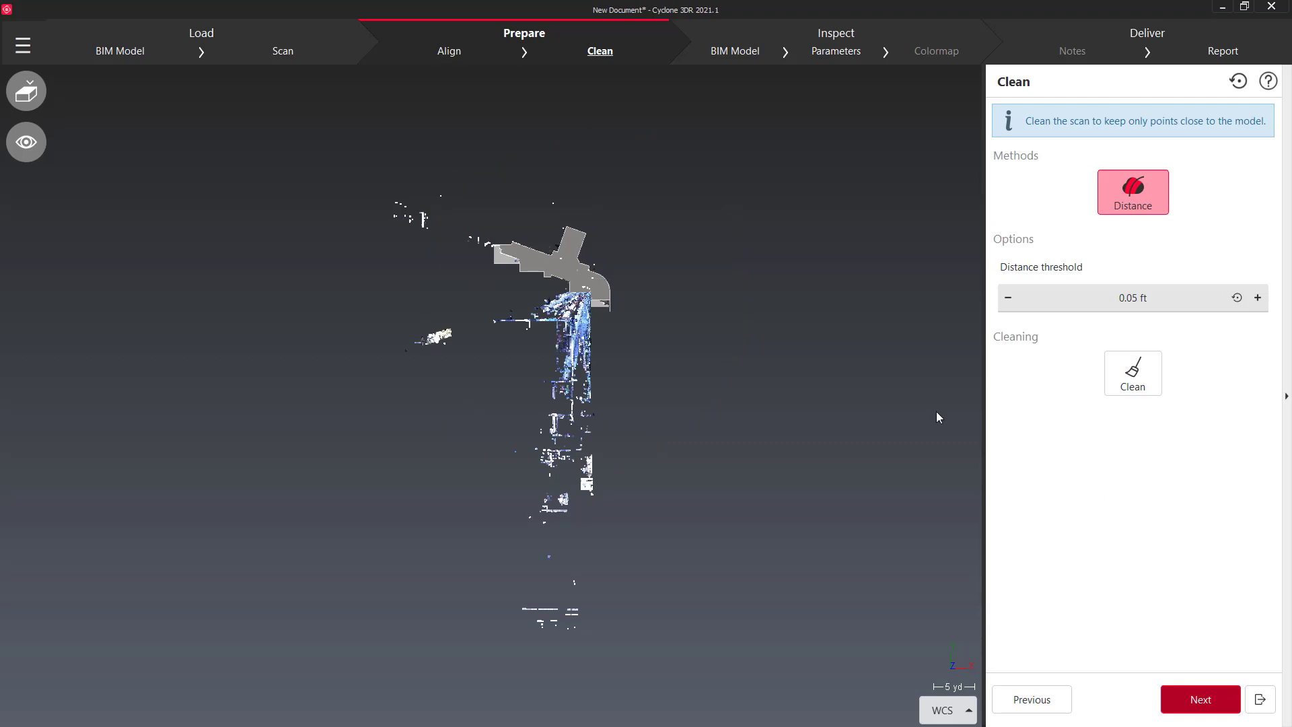
Clean the scan by the Distance method with a 0.05 ft threshold, keeping only points near the model
{"action": "scroll", "coordinate": [600, 259], "scroll_direction": "up", "scroll_amount": 4}
{"action": "scroll", "coordinate": [598, 307], "scroll_direction": "up", "scroll_amount": 2}
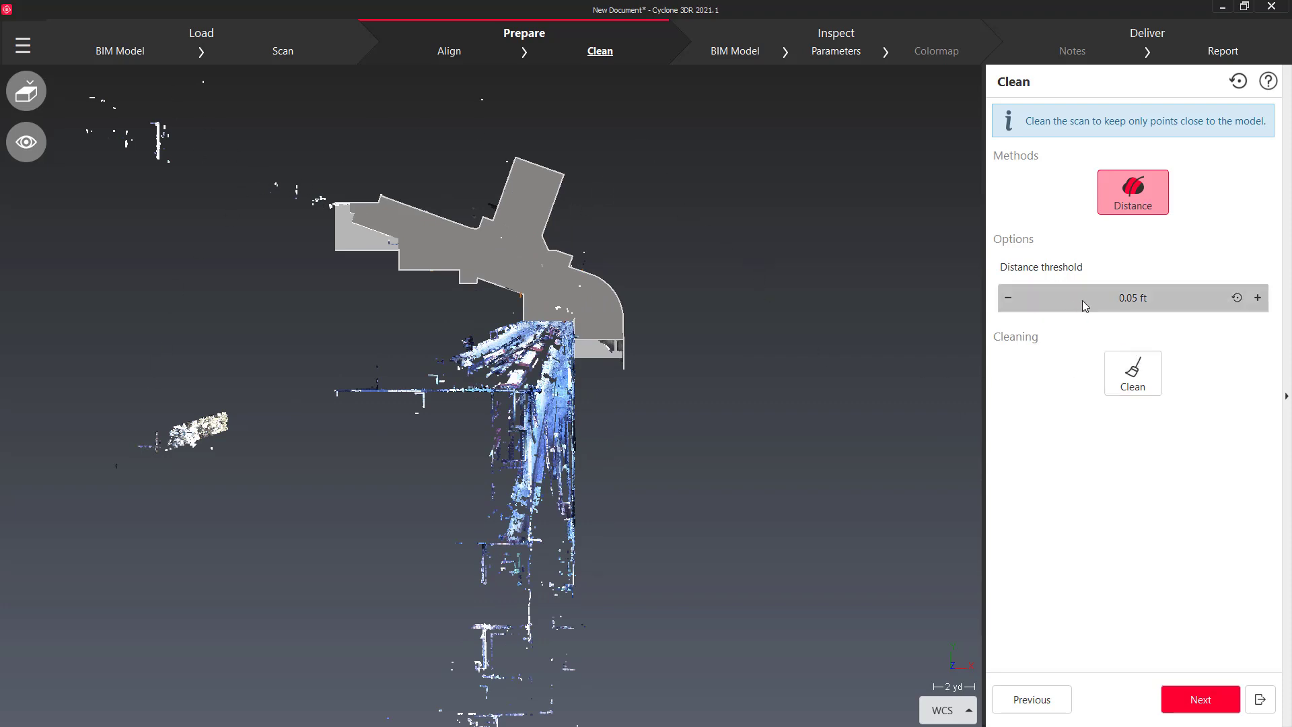
{"action": "left_click", "coordinate": [1140, 372]}
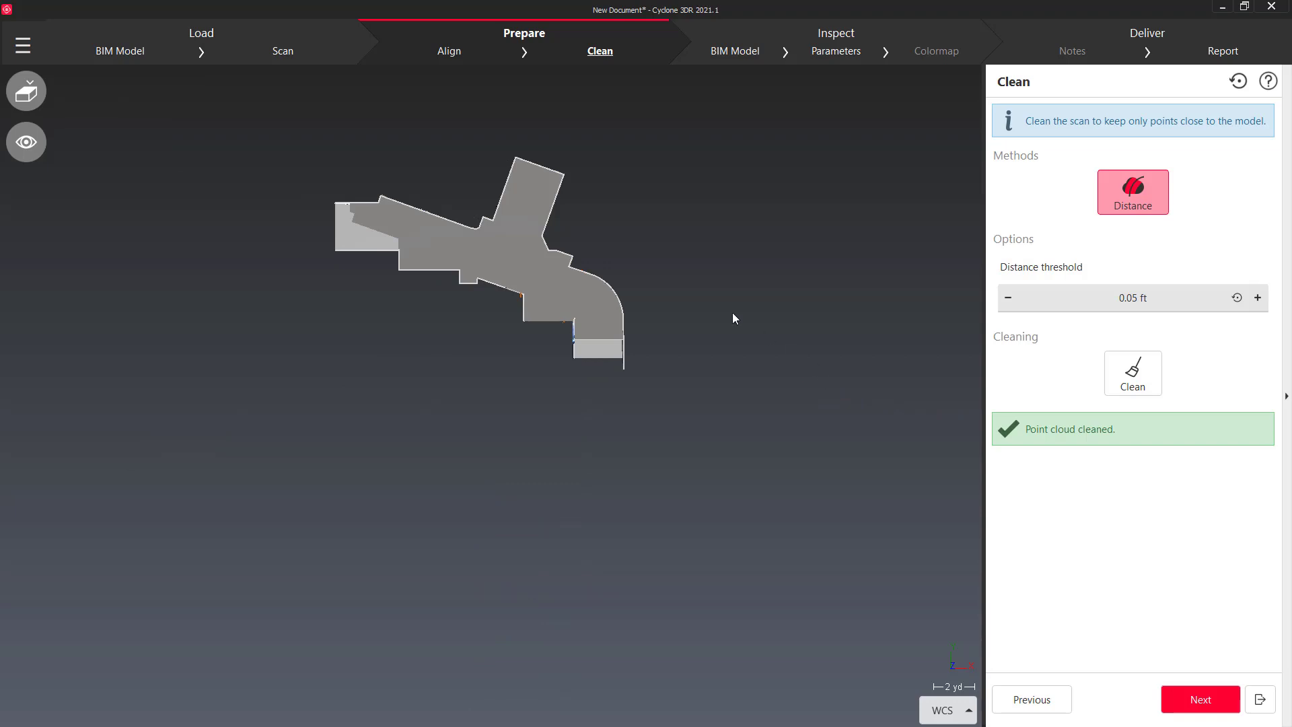
Examine the cleaned scan against the BIM model in plan and 3D views and continue to the Inspect stage
{"action": "scroll", "coordinate": [519, 211], "scroll_direction": "up", "scroll_amount": 5}
{"action": "scroll", "coordinate": [632, 489], "scroll_direction": "up", "scroll_amount": 1}
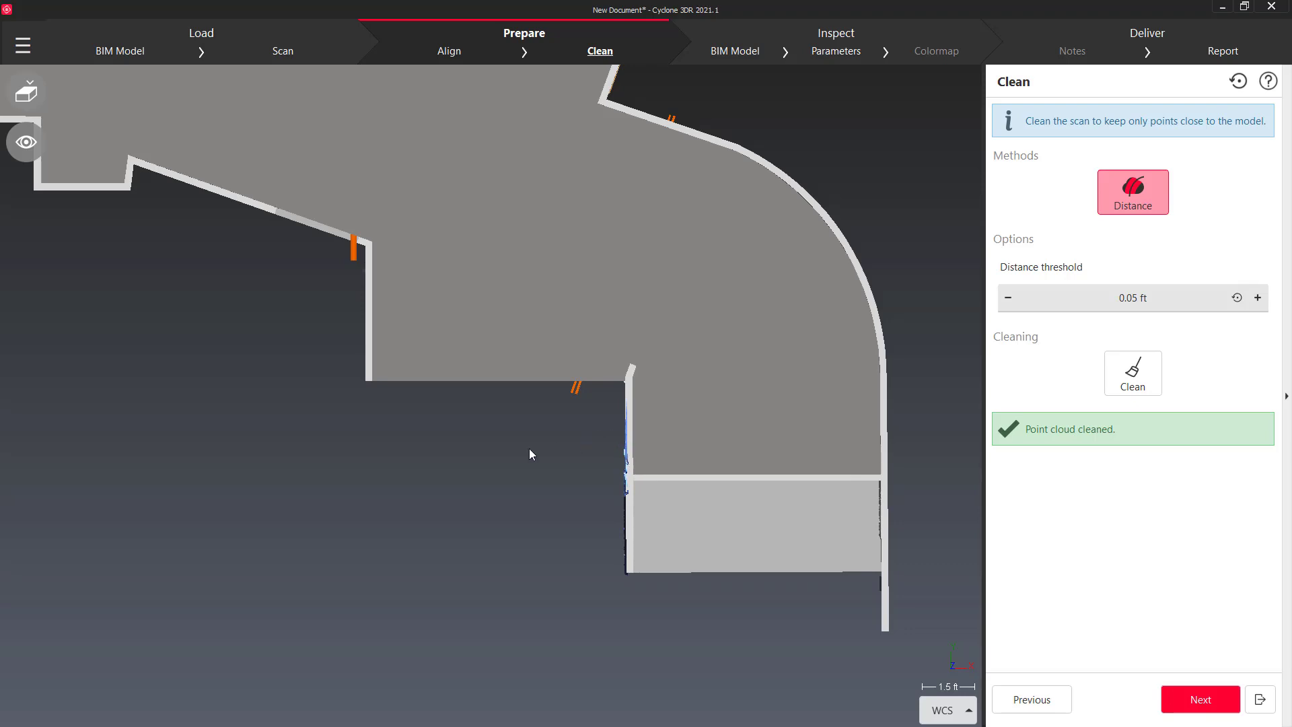
{"action": "left_click", "coordinate": [24, 86]}
{"action": "left_click", "coordinate": [68, 96]}
{"action": "left_click_drag", "start_coordinate": [447, 323], "coordinate": [342, 217]}
{"action": "left_click_drag", "start_coordinate": [421, 256], "coordinate": [498, 305]}
{"action": "left_click", "coordinate": [1178, 697]}
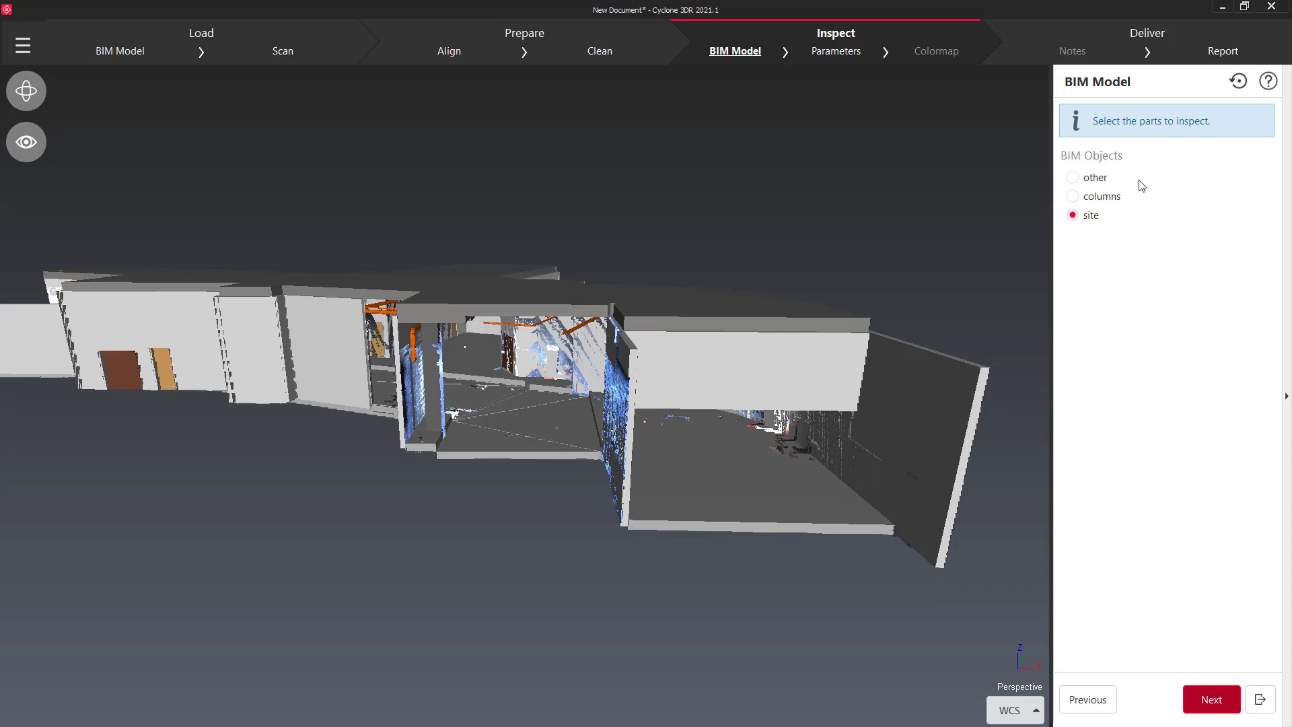
Inspect the site BIM objects against the scan along the Z direction, excluding points beyond 0.05 ft
{"action": "left_click", "coordinate": [1212, 699]}
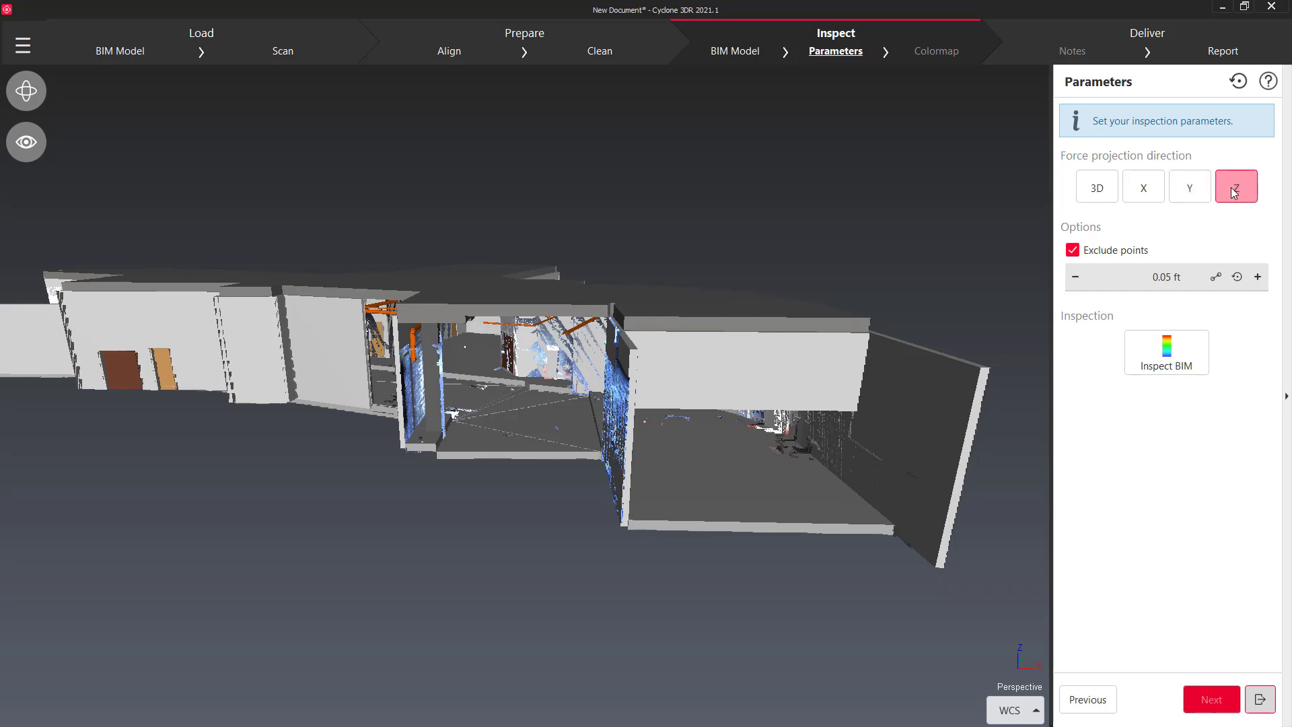
{"action": "left_click", "coordinate": [1153, 359]}
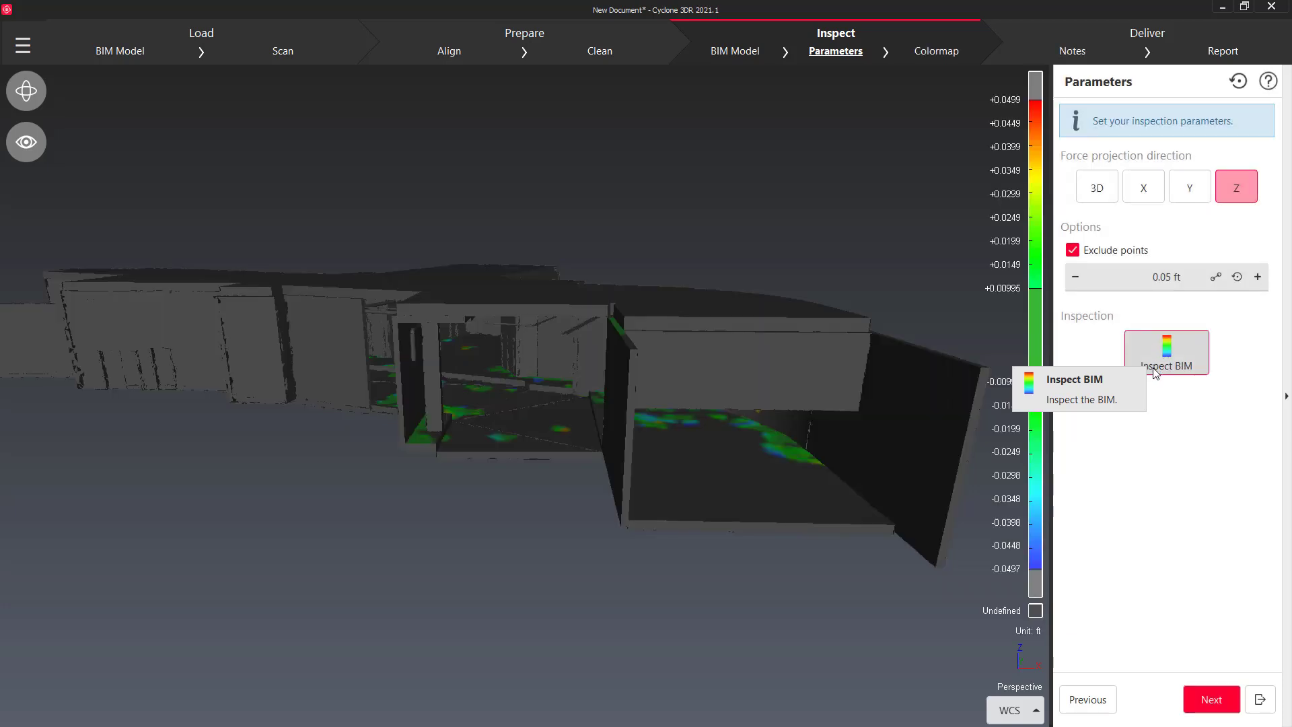
{"action": "scroll", "coordinate": [860, 446], "scroll_direction": "up", "scroll_amount": 6}
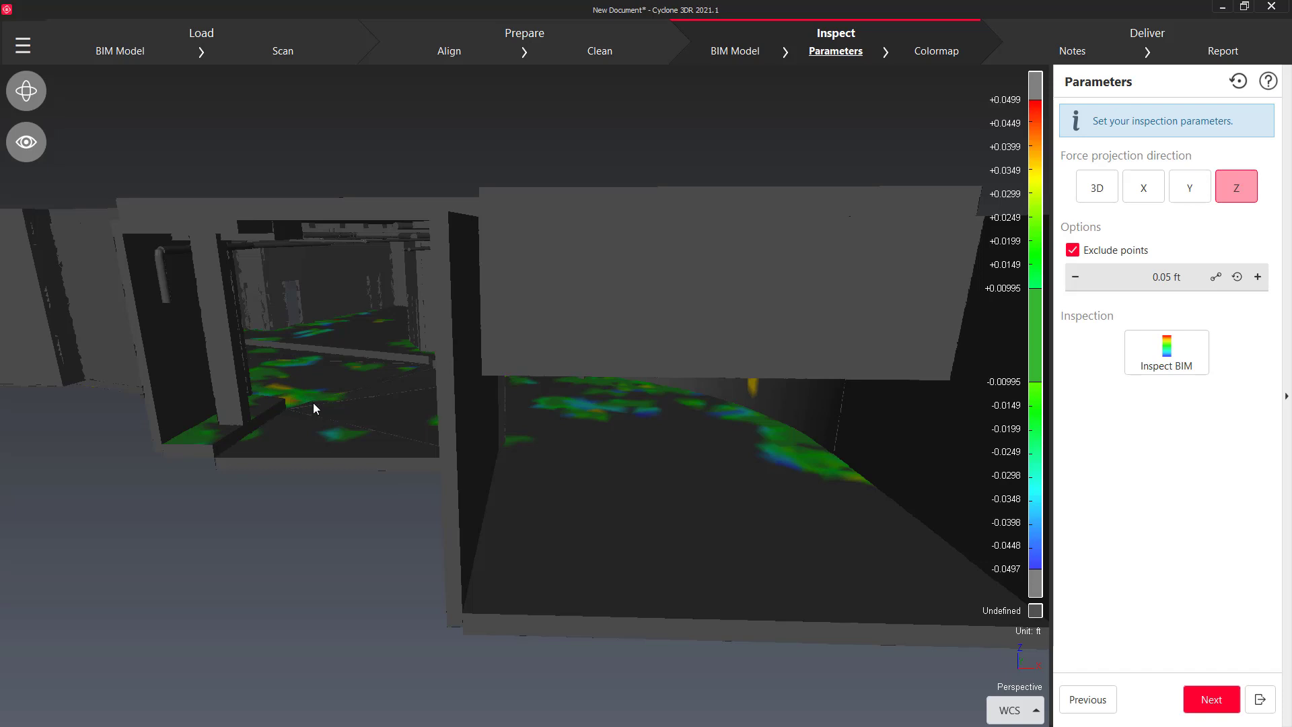
Compare the predefined colormap gradients, apply the Regular gradient with 10 steps, and continue to Notes
{"action": "left_click", "coordinate": [1220, 701]}
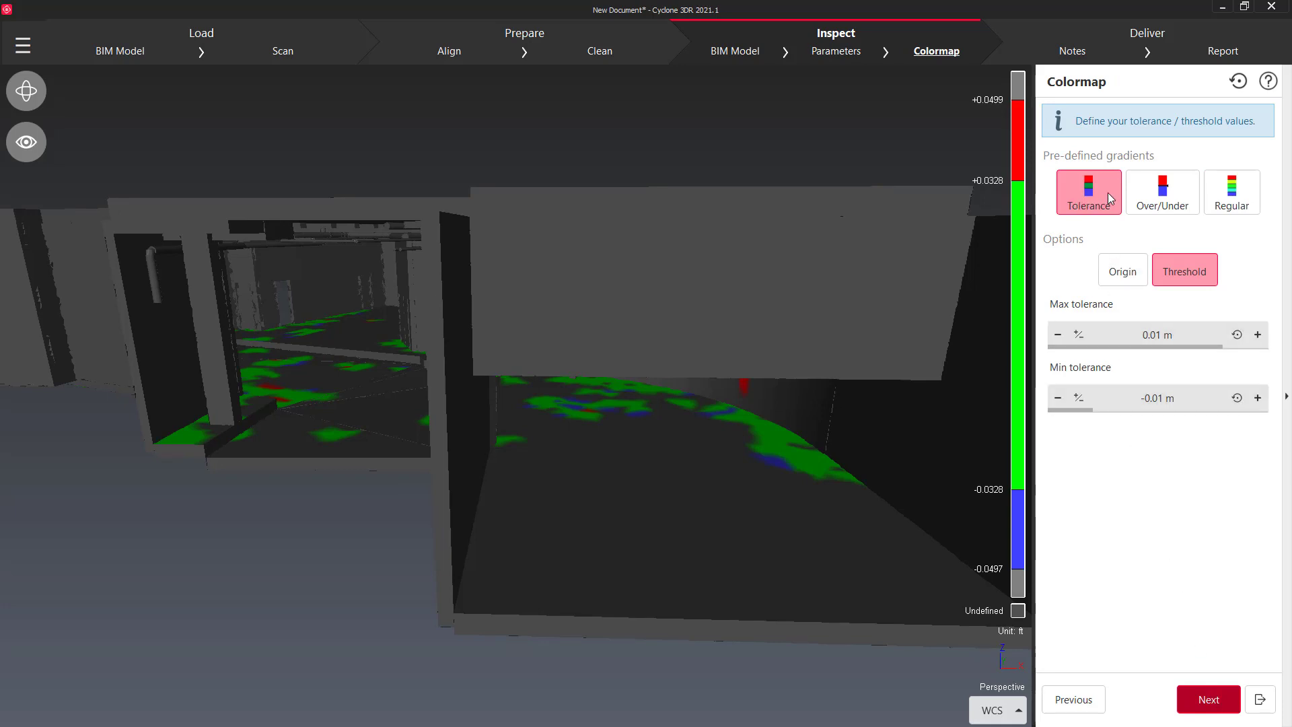
{"action": "left_click", "coordinate": [1154, 190]}
{"action": "left_click", "coordinate": [1222, 196]}
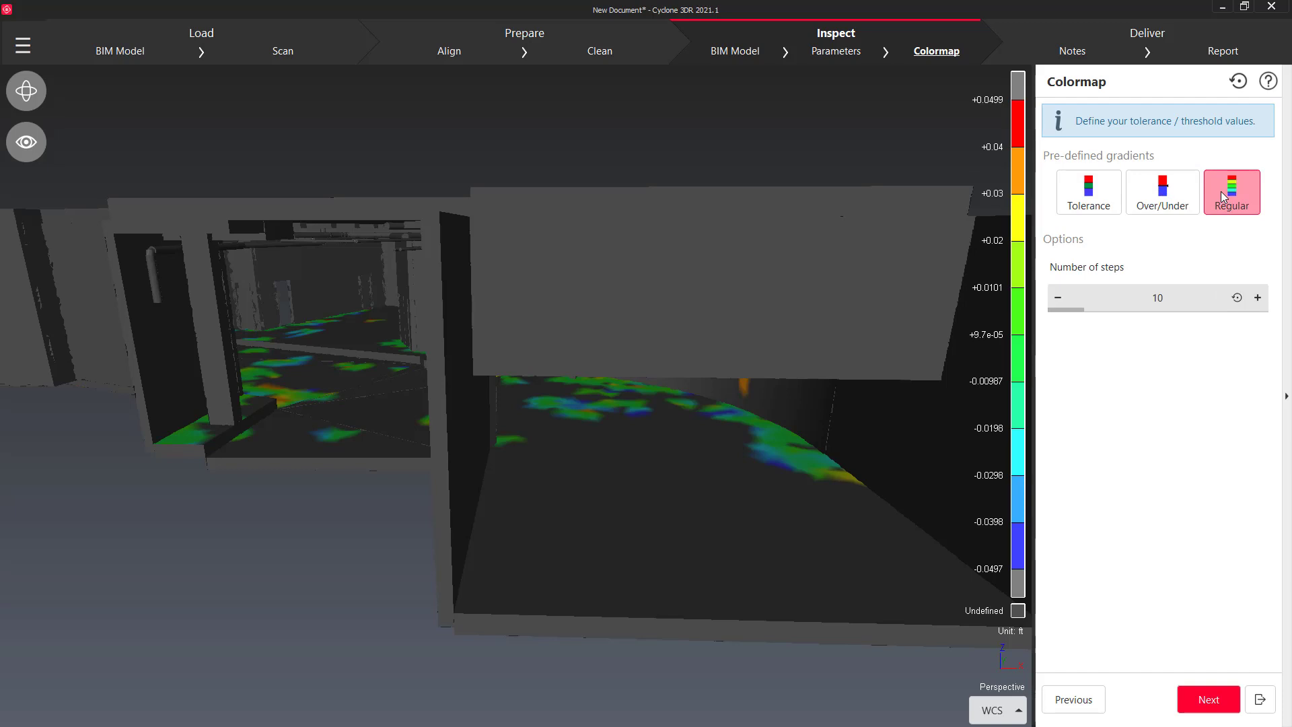
{"action": "left_click", "coordinate": [1210, 697]}
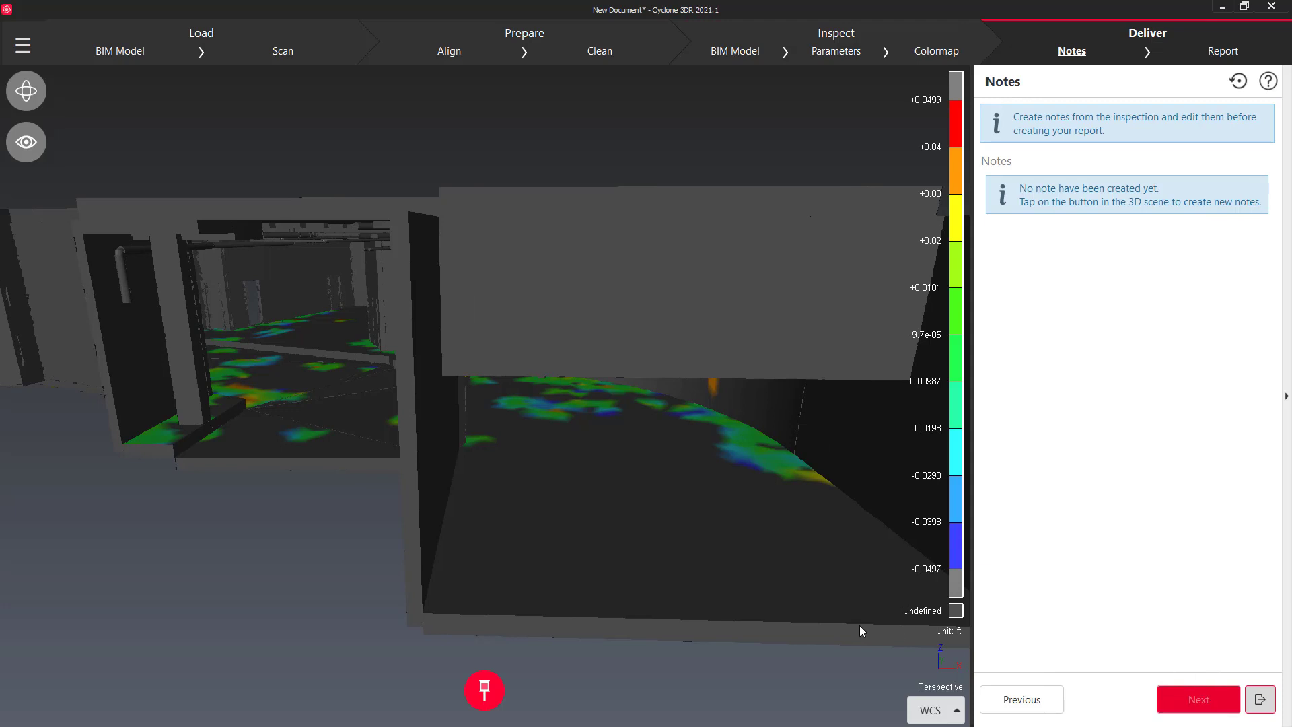
Create a note on the concrete floor with five deviation labels across the coloured patches of both rooms, and continue to Report
{"action": "left_click", "coordinate": [485, 690]}
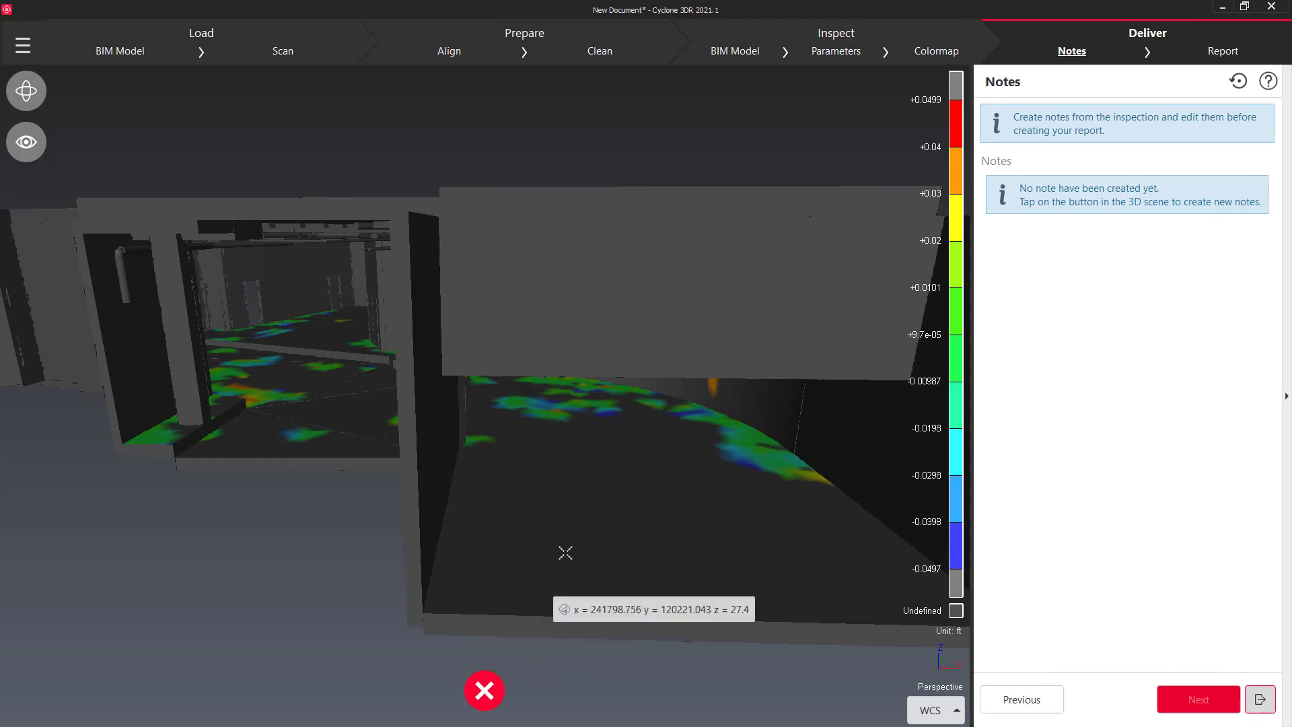
{"action": "left_click", "coordinate": [737, 469]}
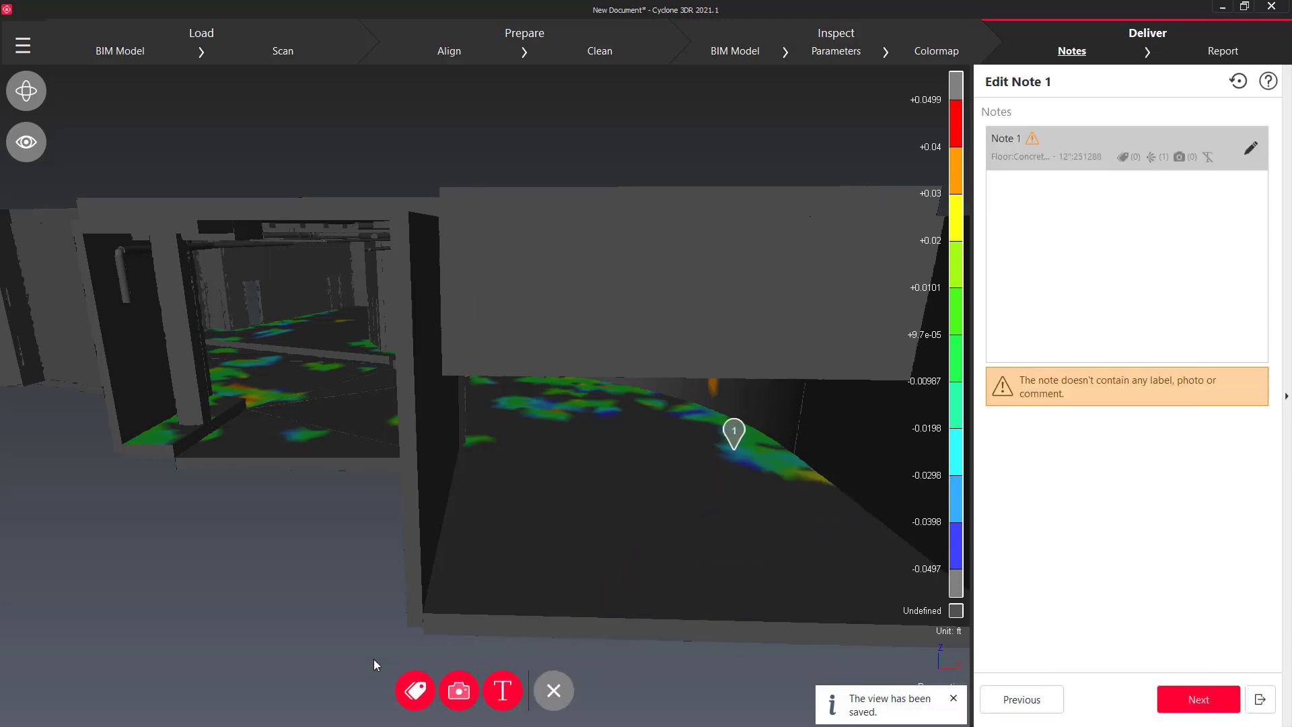
{"action": "left_click", "coordinate": [415, 691]}
{"action": "left_click", "coordinate": [747, 457]}
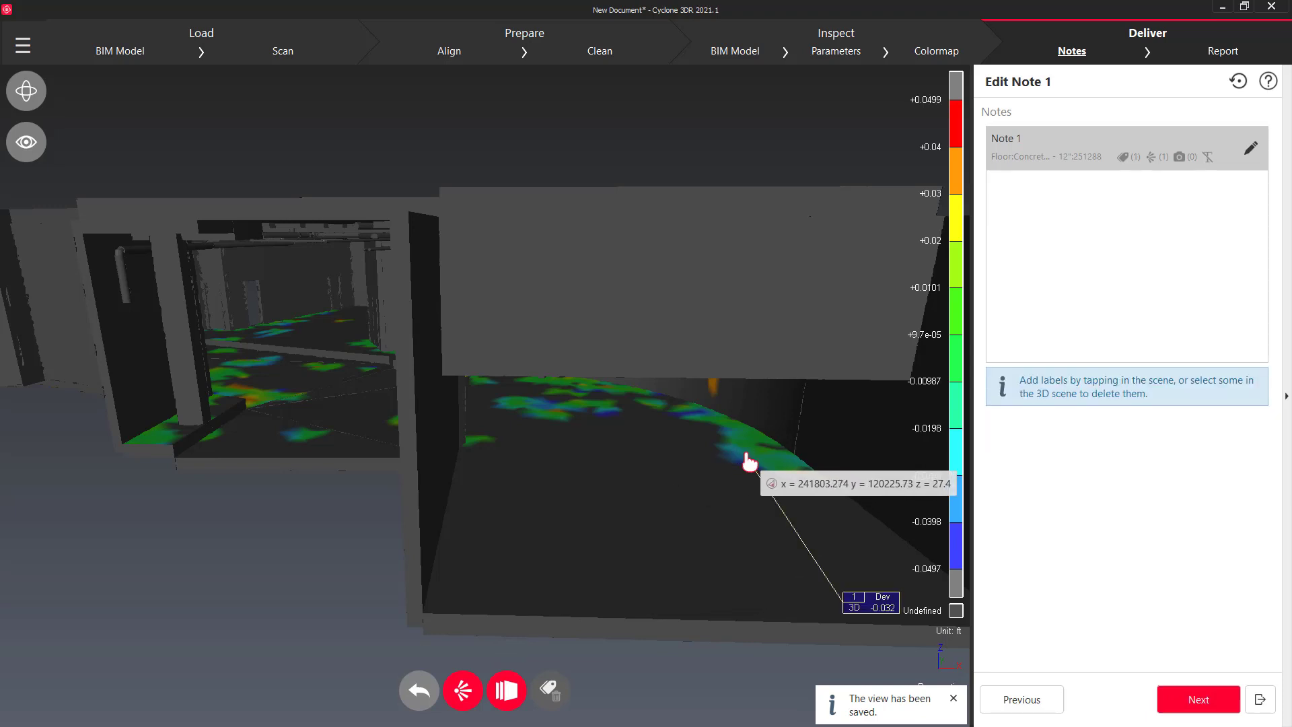
{"action": "left_click", "coordinate": [745, 438]}
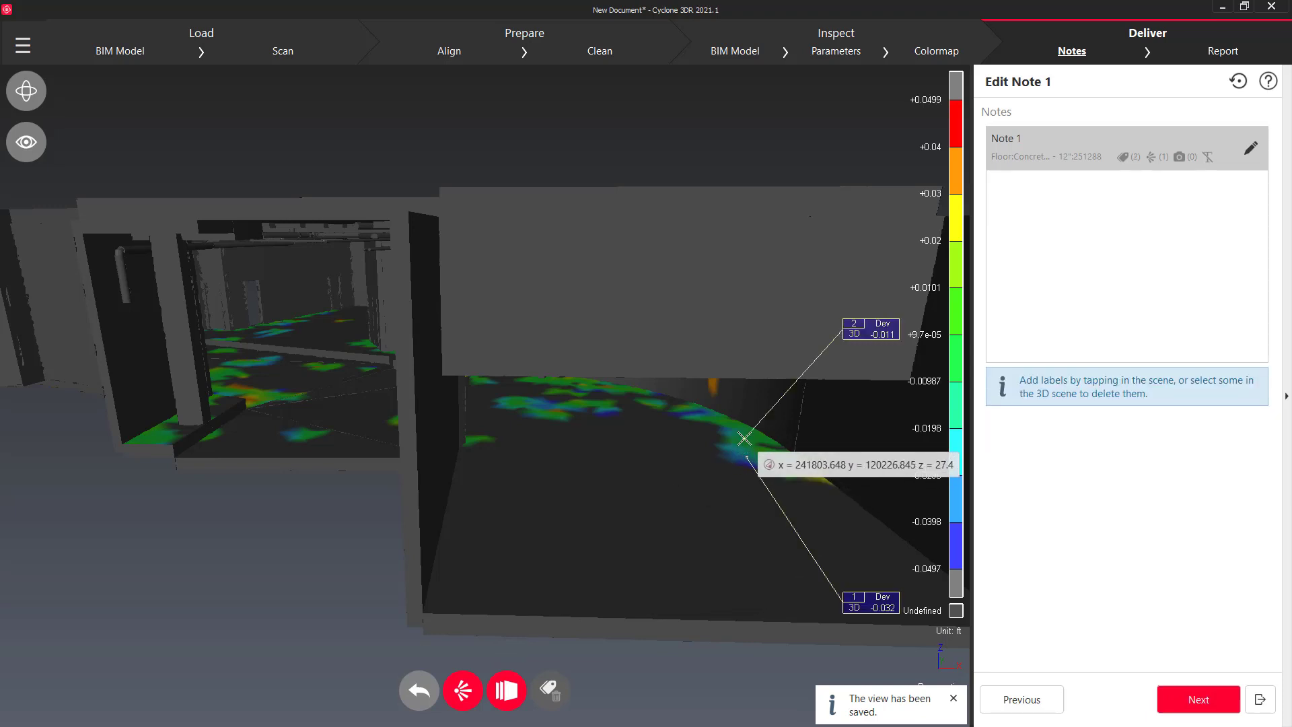
{"action": "left_click", "coordinate": [551, 407]}
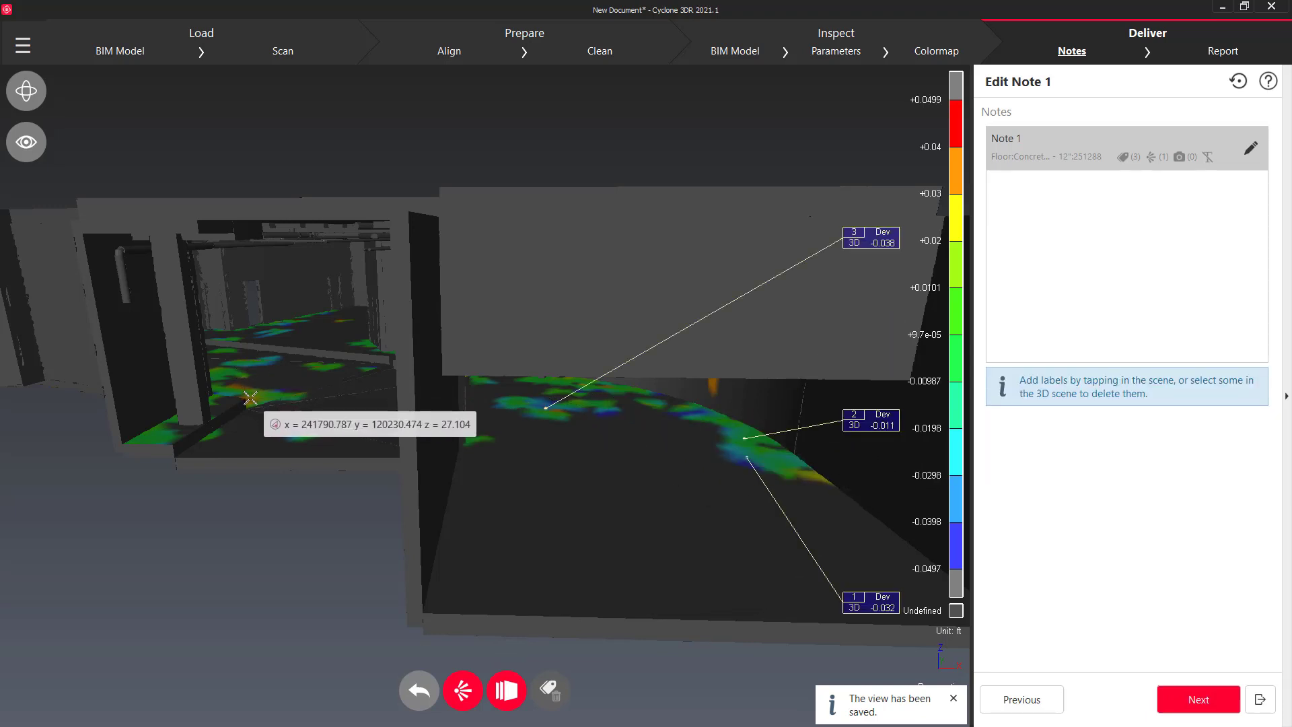
{"action": "left_click", "coordinate": [250, 398]}
{"action": "left_click", "coordinate": [238, 384]}
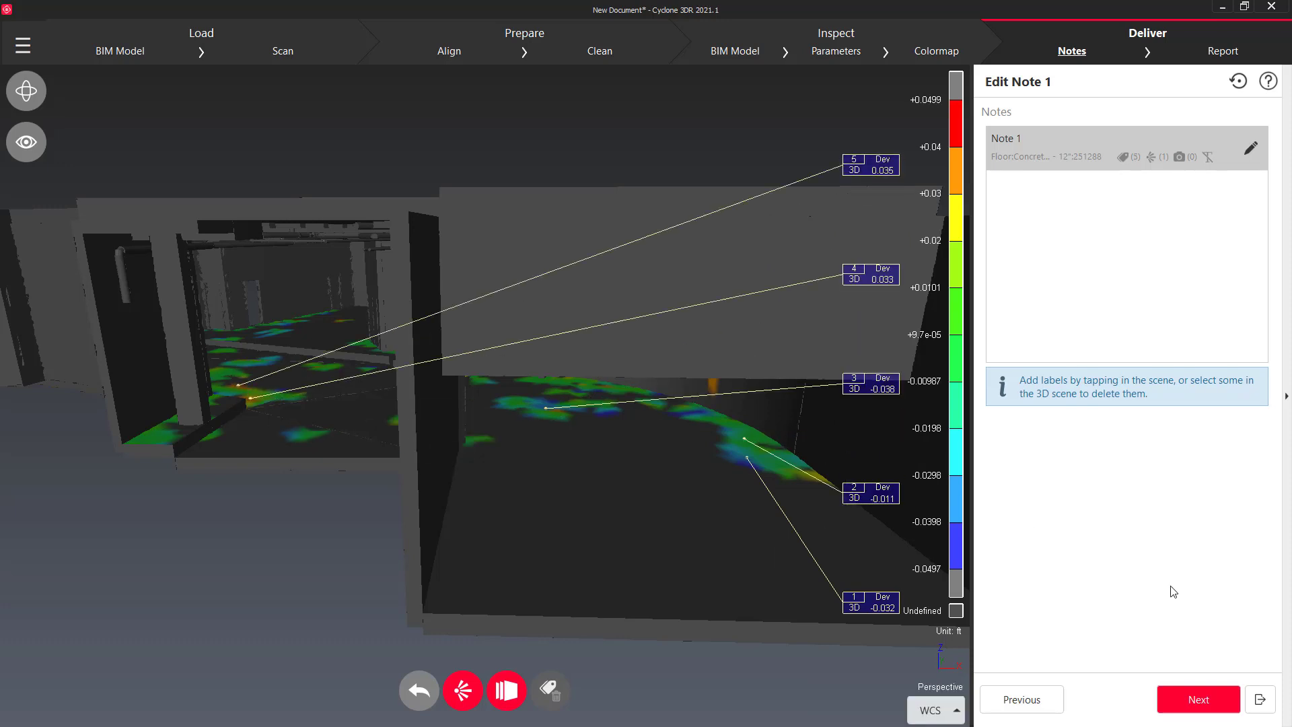
{"action": "left_click", "coordinate": [1210, 706]}
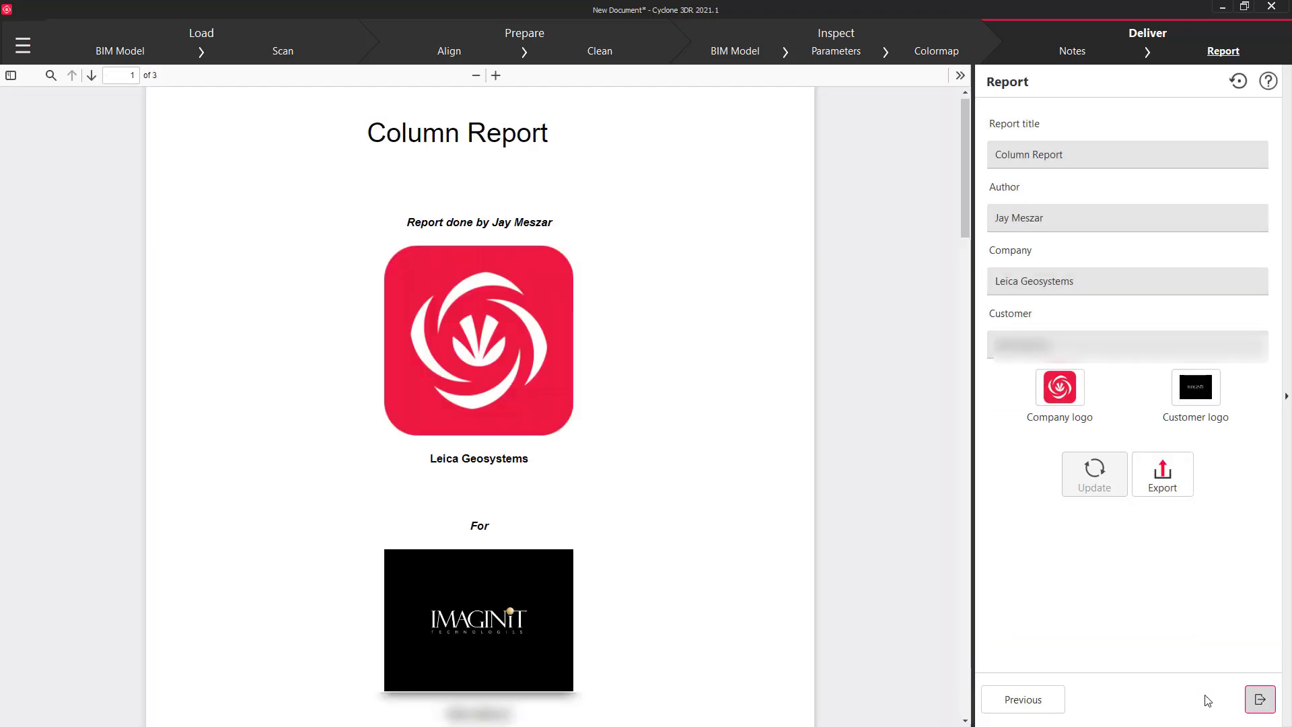
Set the report title to "Site Data"
{"action": "triple_click", "coordinate": [1065, 160]}
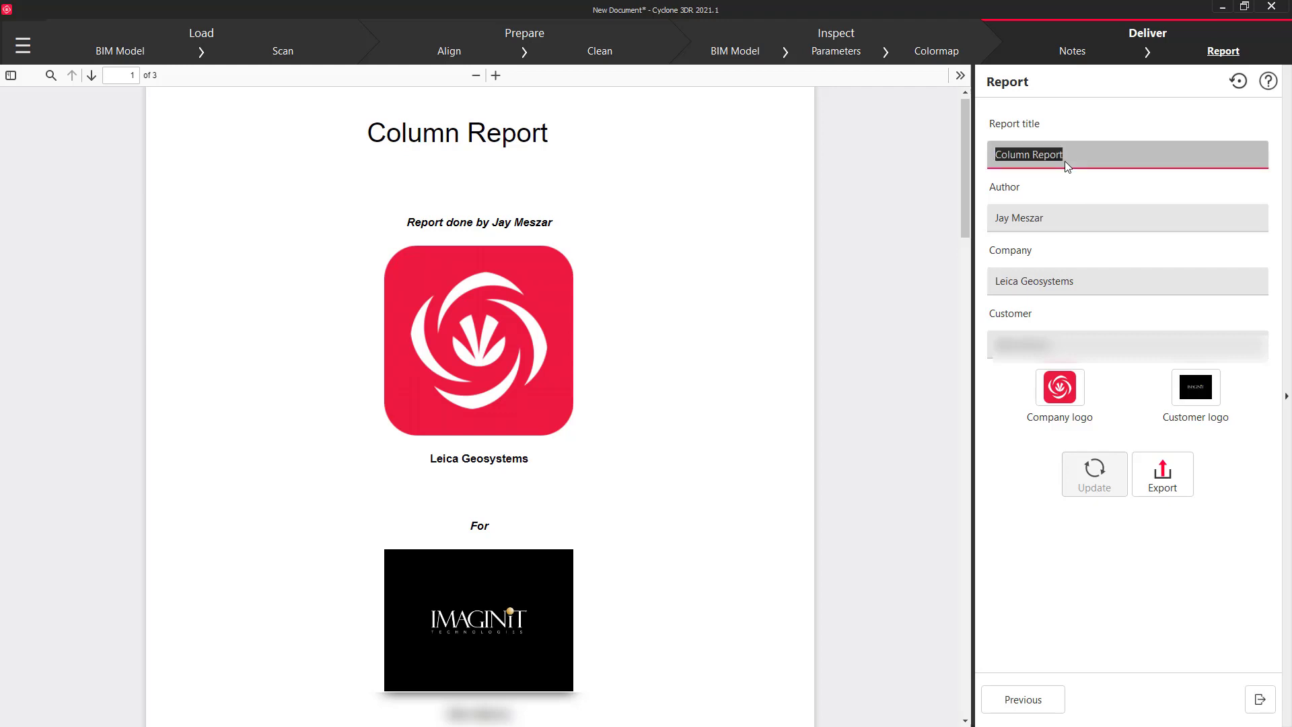
{"action": "type", "text": "Sirw"}
{"action": "key", "text": "BackSpace"}
{"action": "key", "text": "BackSpace"}
{"action": "type", "text": "rte"}
{"action": "key", "text": "BackSpace"}
{"action": "key", "text": "BackSpace"}
{"action": "key", "text": "BackSpace"}
{"action": "type", "text": "te Data"}
Set the report's company to "IMAGINiT Technoligies" and update the report preview
{"action": "left_click", "coordinate": [1034, 278]}
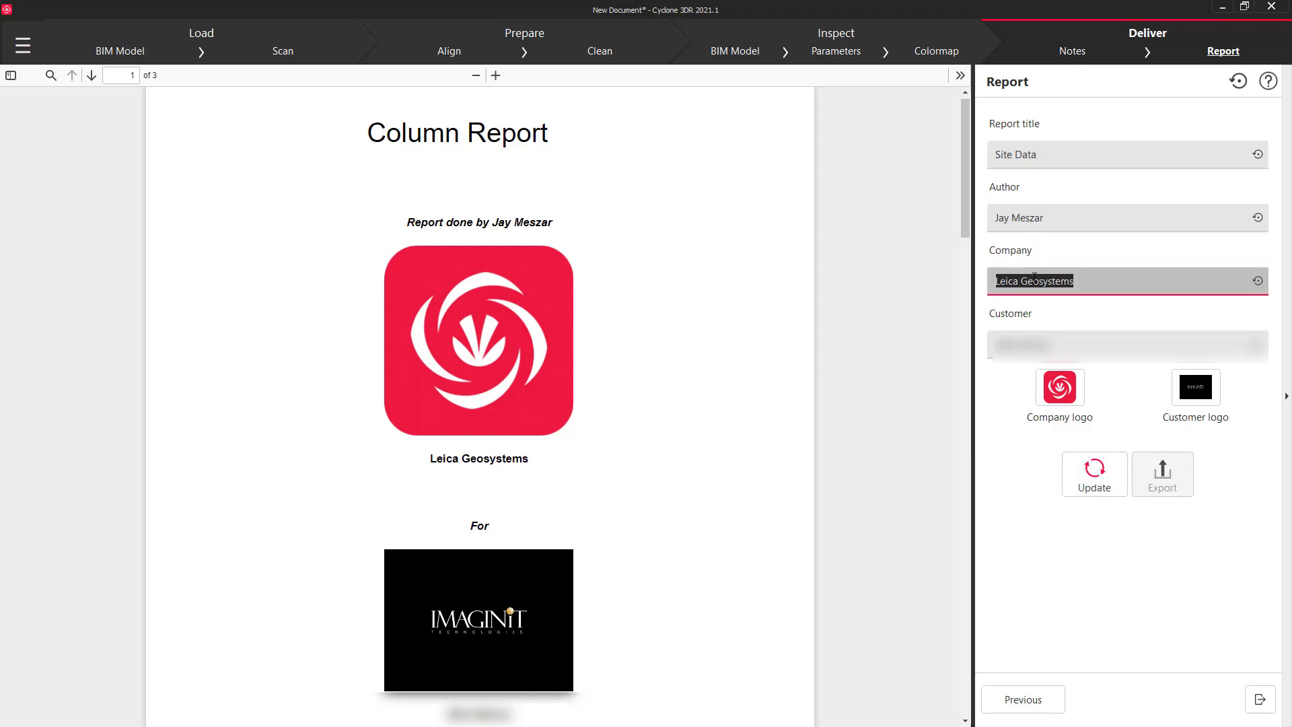
{"action": "key", "text": "Caps_Lock"}
{"action": "type", "text": "iMAGINIT"}
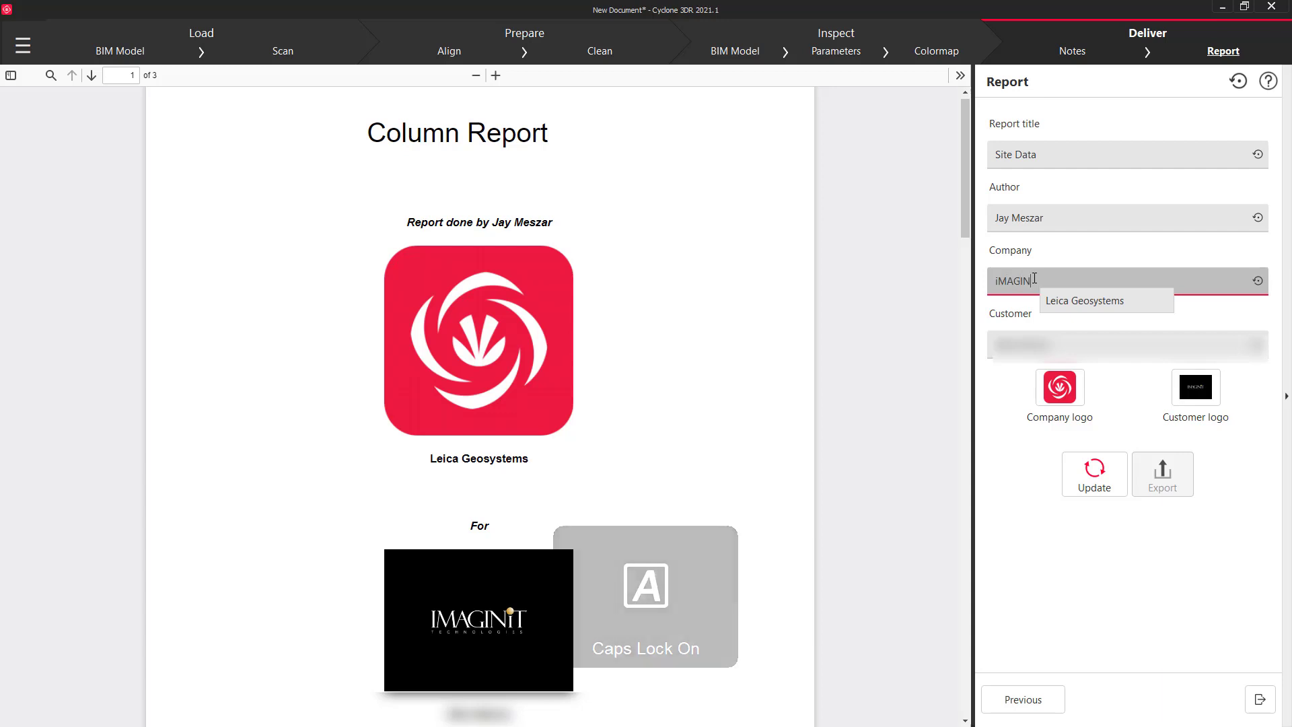
{"action": "key", "text": "BackSpace"}
{"action": "key", "text": "BackSpace"}
{"action": "key", "text": "BackSpace"}
{"action": "key", "text": "BackSpace"}
{"action": "key", "text": "BackSpace"}
{"action": "key", "text": "BackSpace"}
{"action": "key", "text": "BackSpace"}
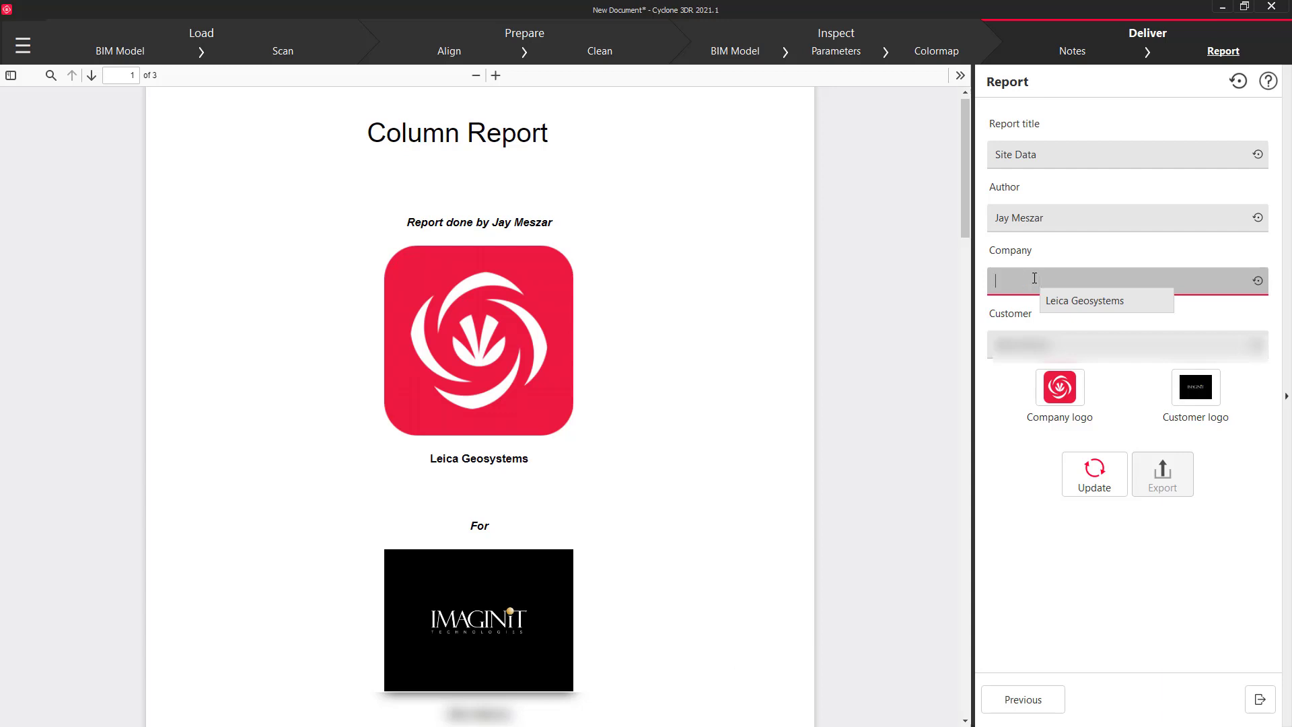
{"action": "key", "text": "Caps_Lock"}
{"action": "type", "text": "Ima"}
{"action": "key", "text": "Caps_Lock"}
{"action": "type", "text": "IMAGINIT T"}
{"action": "key", "text": "Caps_Lock"}
{"action": "type", "text": "ec"}
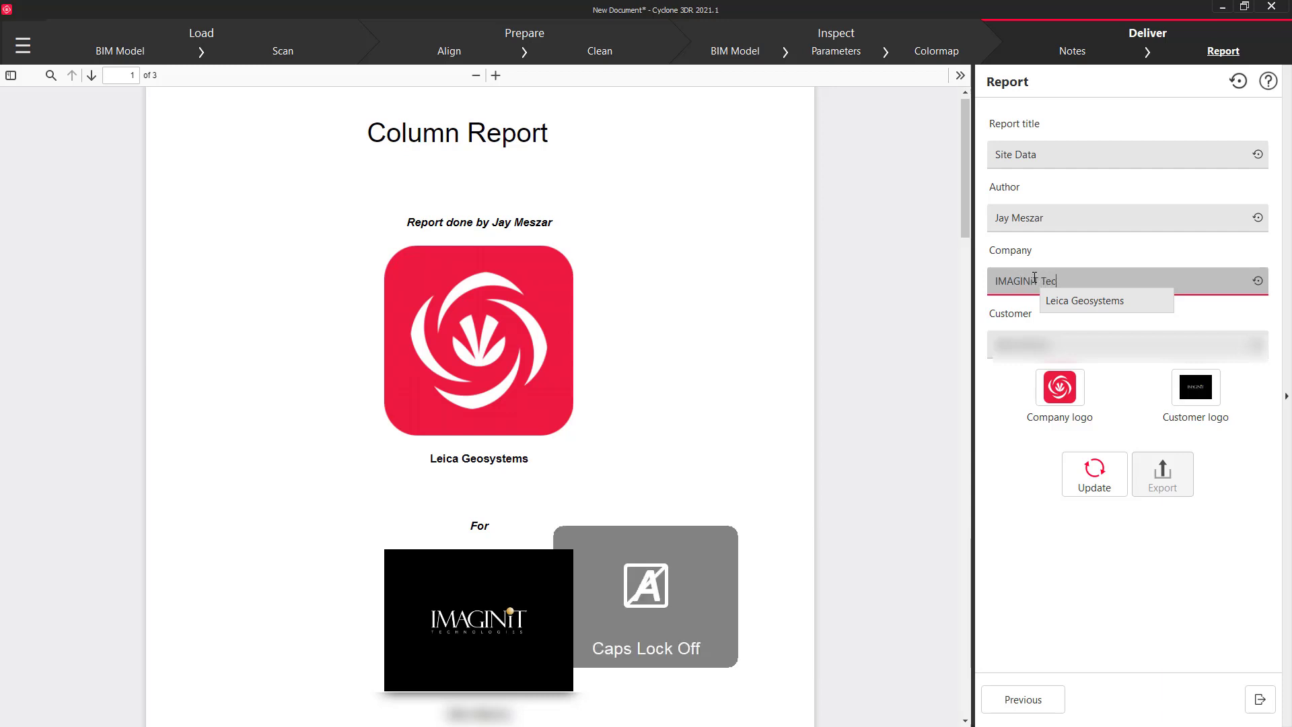
{"action": "type", "text": "hnoligies"}
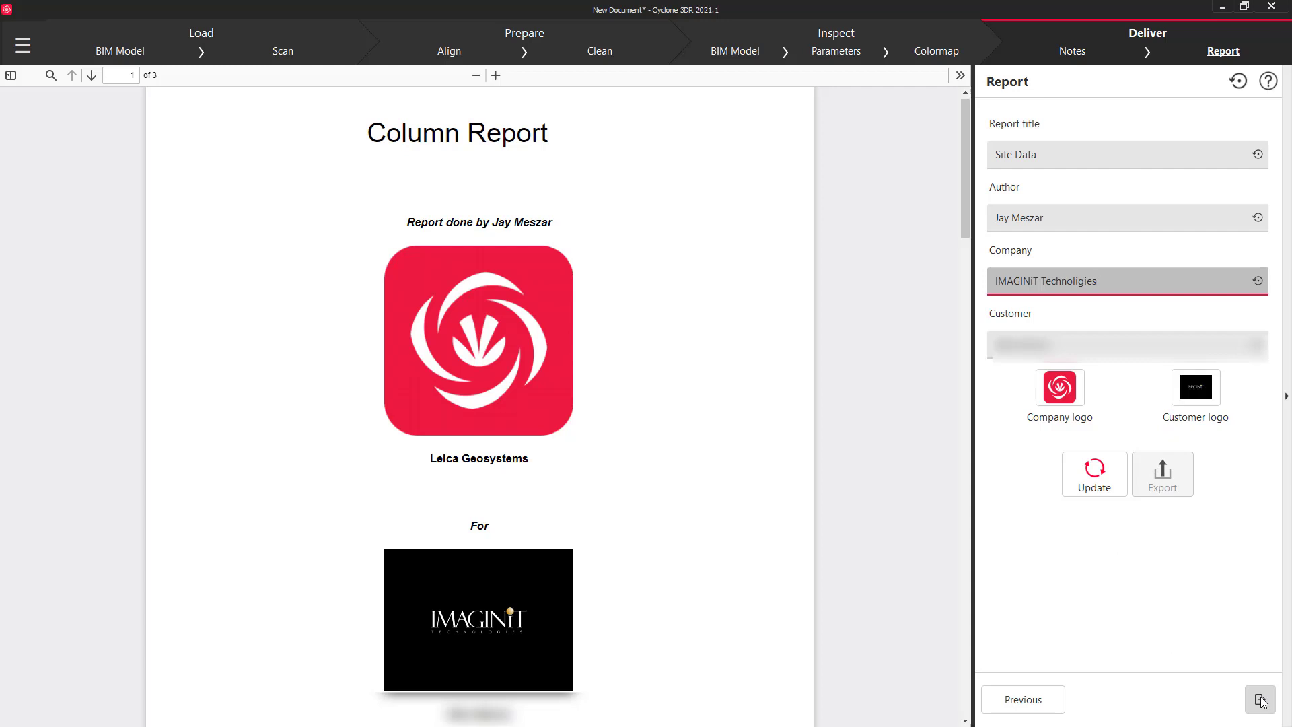
{"action": "left_click", "coordinate": [1103, 477]}
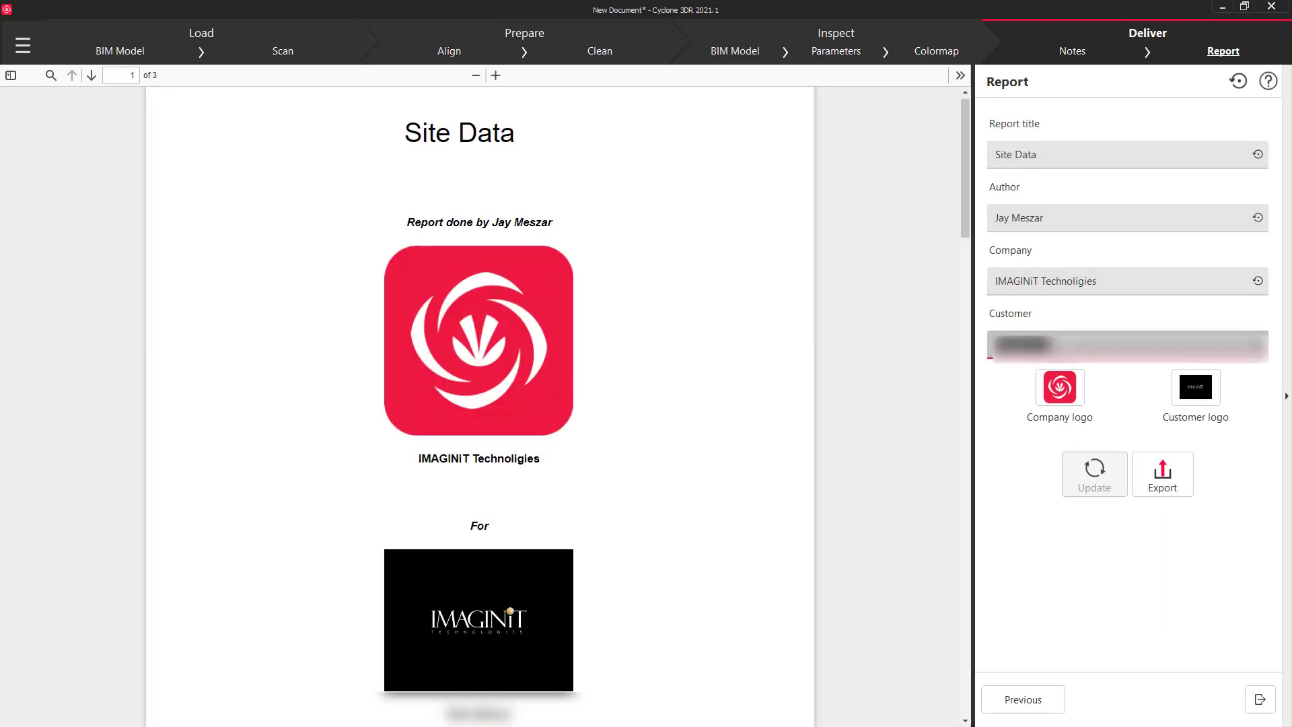
Set the report's customer to "IMAGINiT Technologies" and update the report preview
{"action": "key", "text": "Caps_Lock"}
{"action": "key", "text": "BackSpace"}
{"action": "type", "text": "IMAGINiT"}
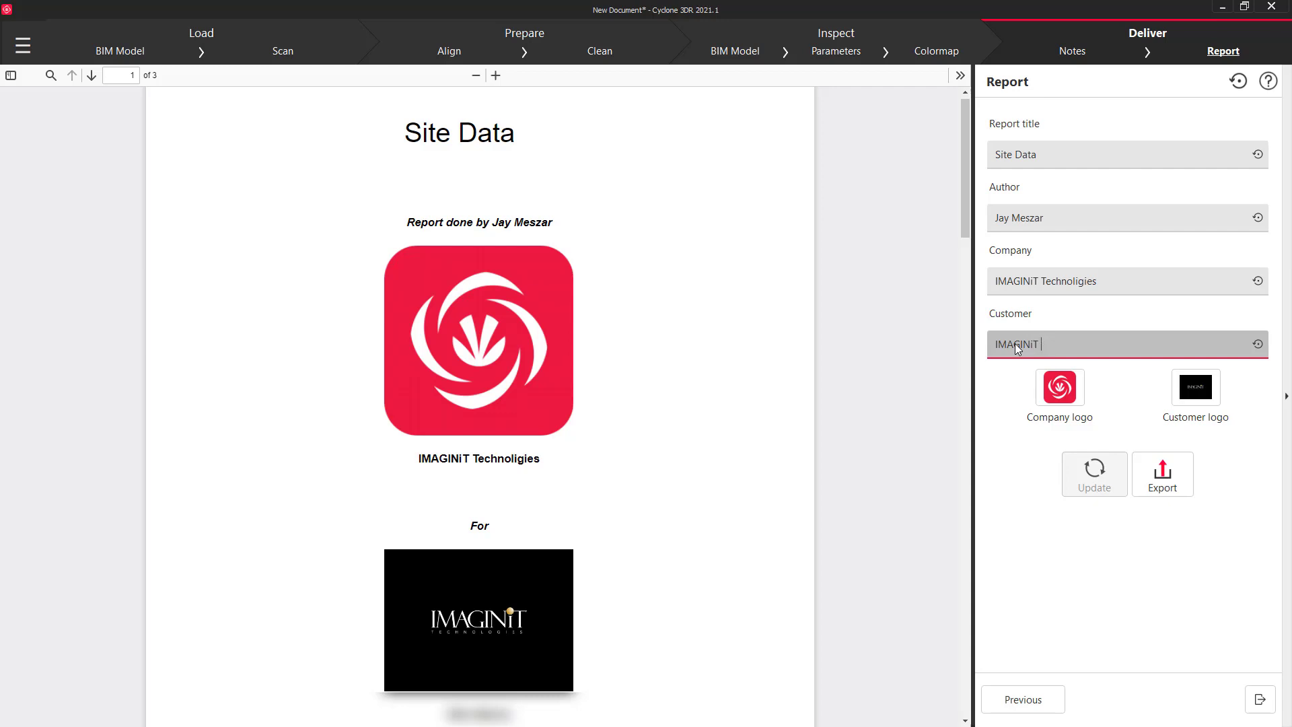
{"action": "type", "text": "T"}
{"action": "key", "text": "Caps_Lock"}
{"action": "type", "text": "ech"}
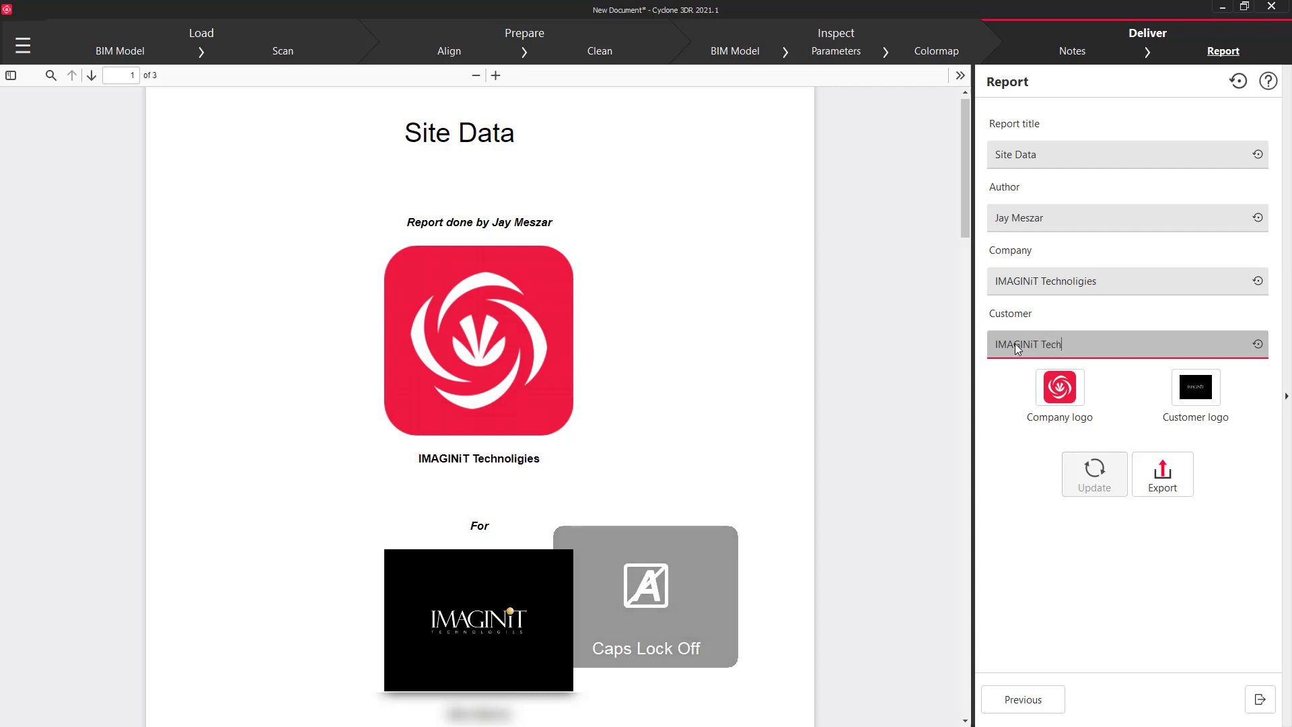
{"action": "type", "text": "nologies"}
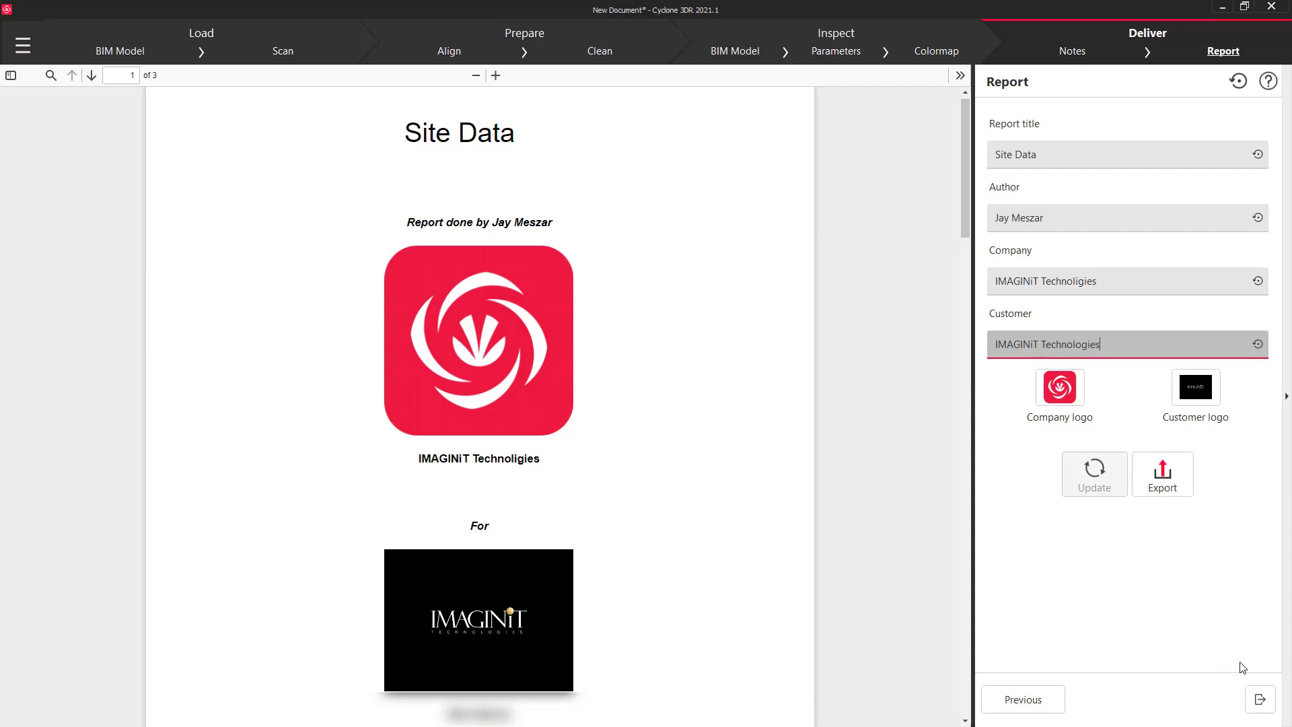
{"action": "left_click", "coordinate": [1097, 495]}
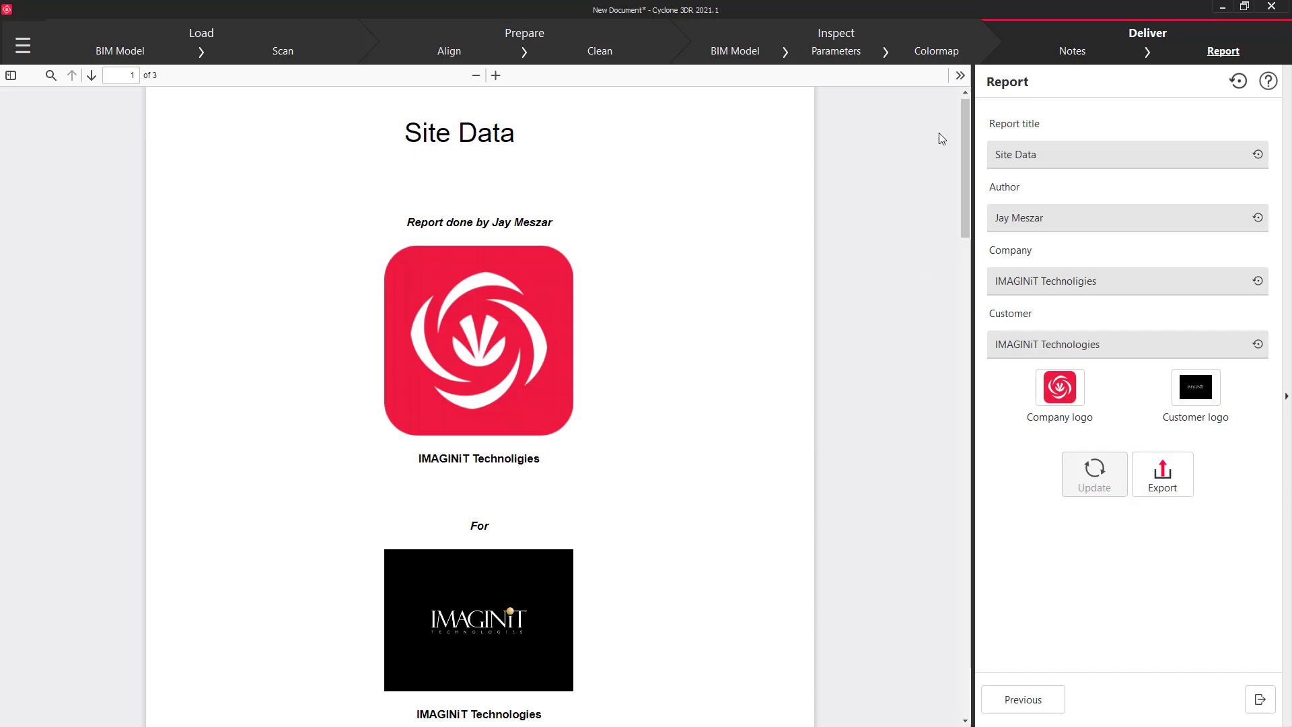
Review the report's label table and export the report as BIMInspection.pdf to the Desktop
{"action": "left_click_drag", "start_coordinate": [967, 136], "coordinate": [1006, 505]}
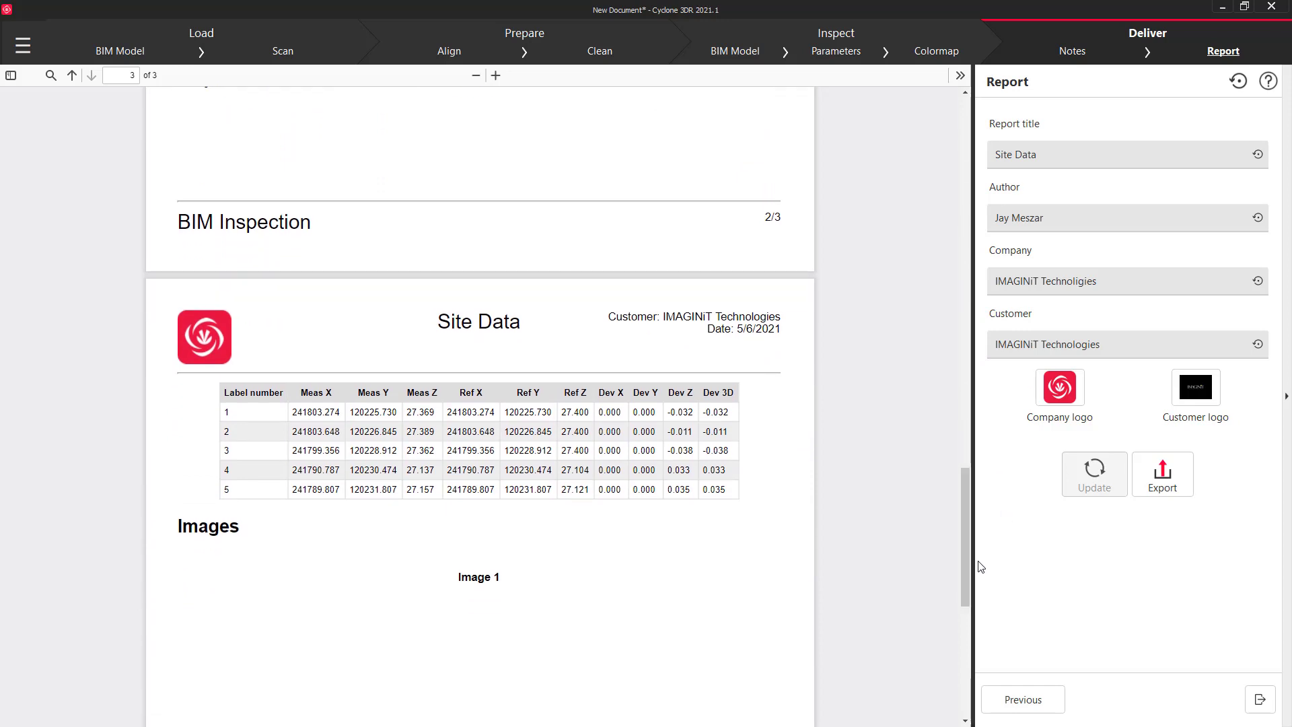
{"action": "left_click", "coordinate": [1164, 465]}
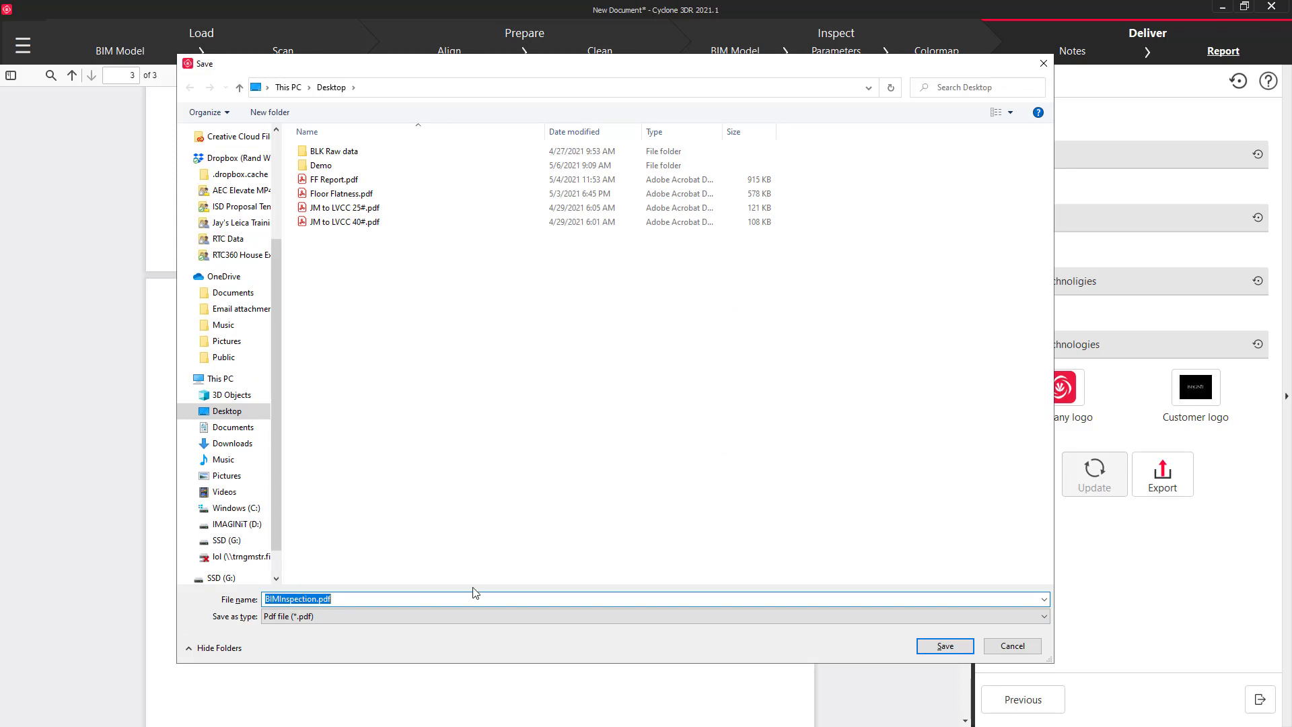
{"action": "left_click", "coordinate": [969, 648]}
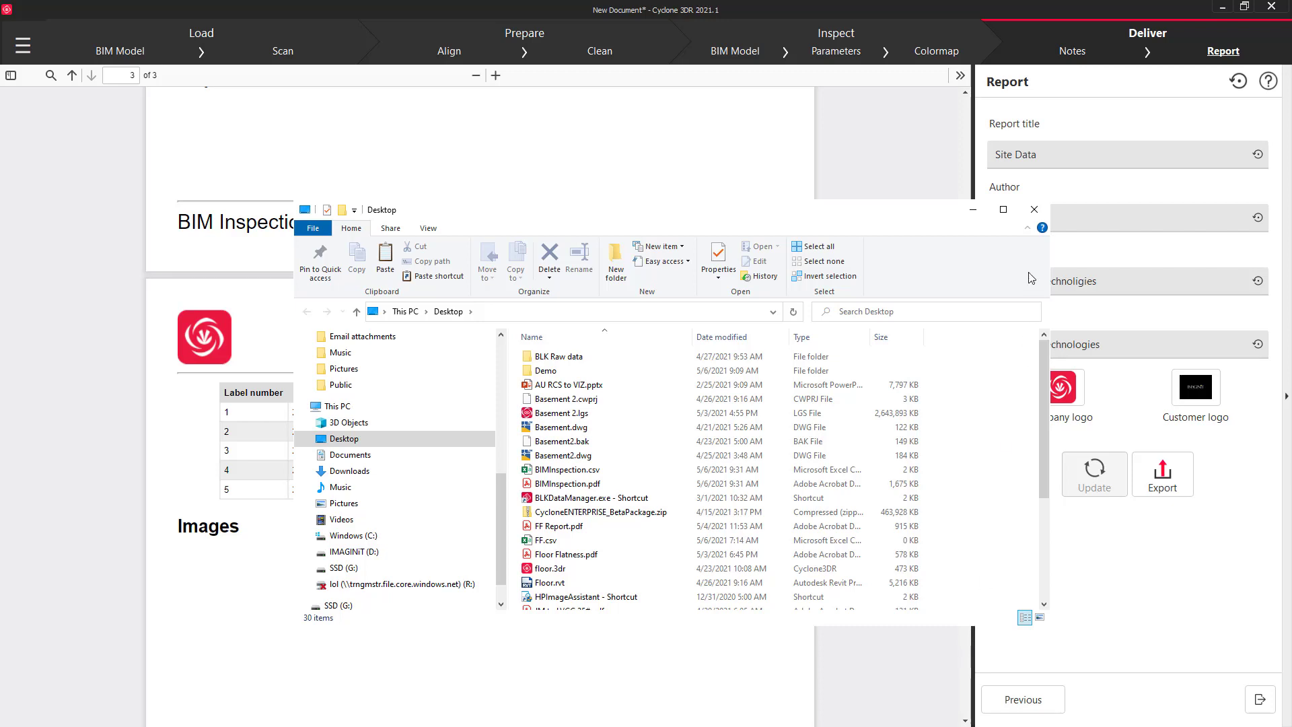
{"action": "left_click", "coordinate": [1035, 210]}
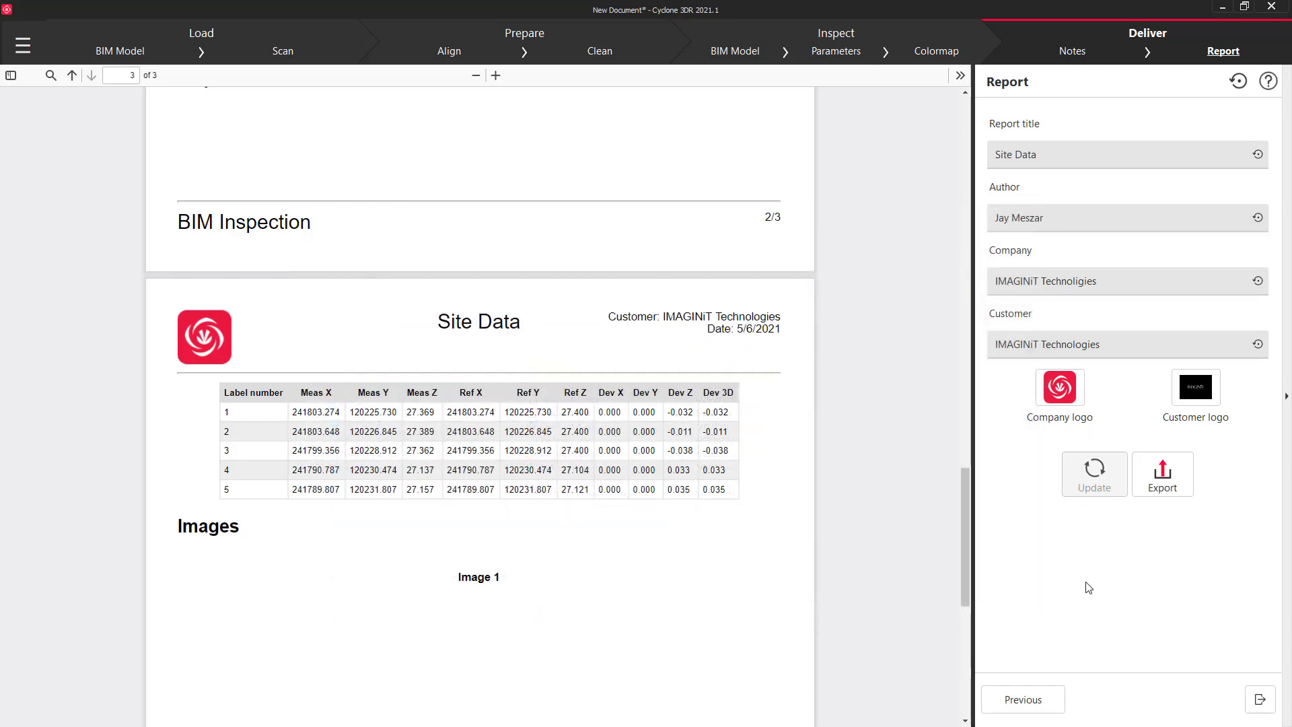
Exit the BIM inspection workflow and close the document, returning to the projects page
{"action": "left_click", "coordinate": [1260, 700]}
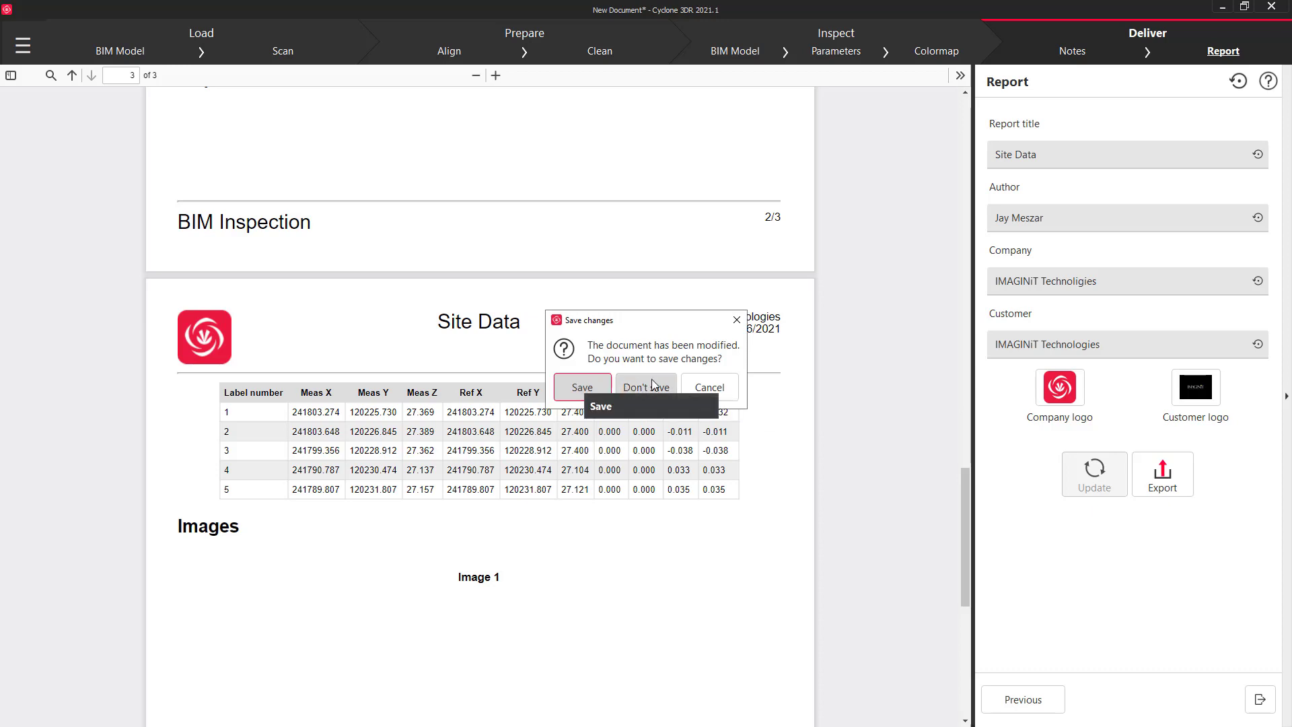
{"action": "left_click", "coordinate": [584, 389]}
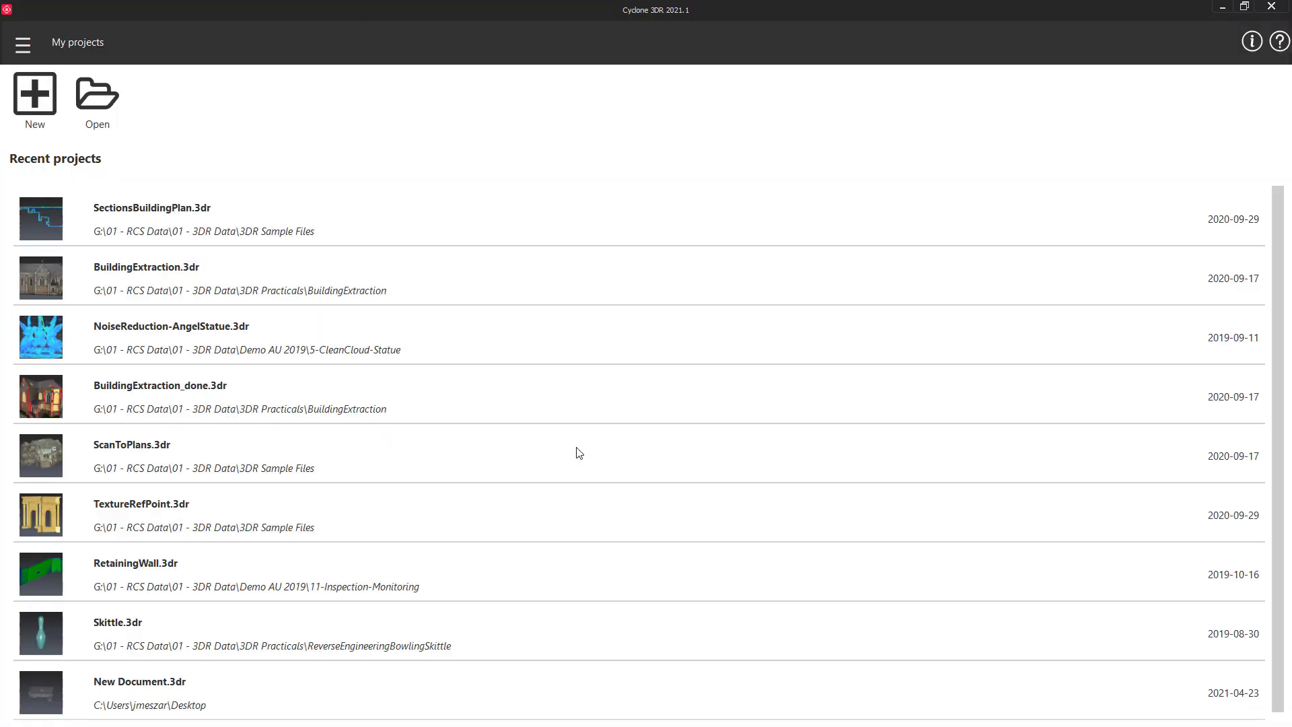